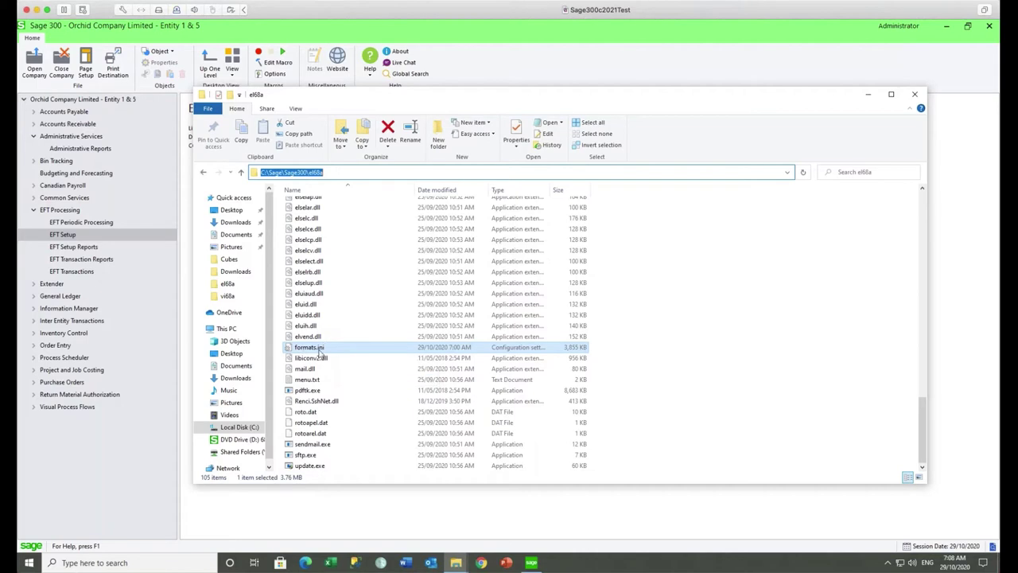
Open the EFT Options to review the accounts payable settings.
left_click(868, 94)
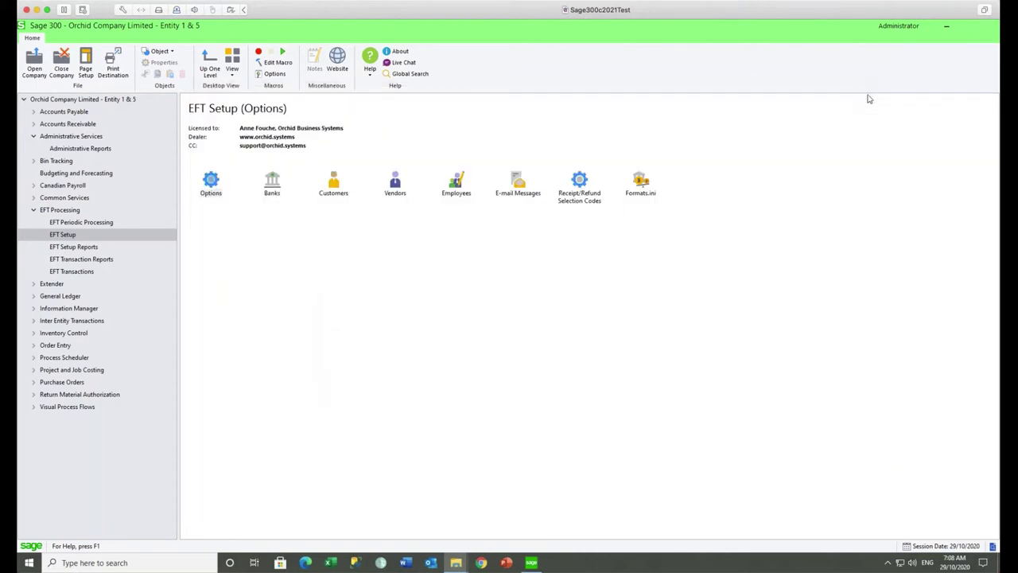
double_click(210, 183)
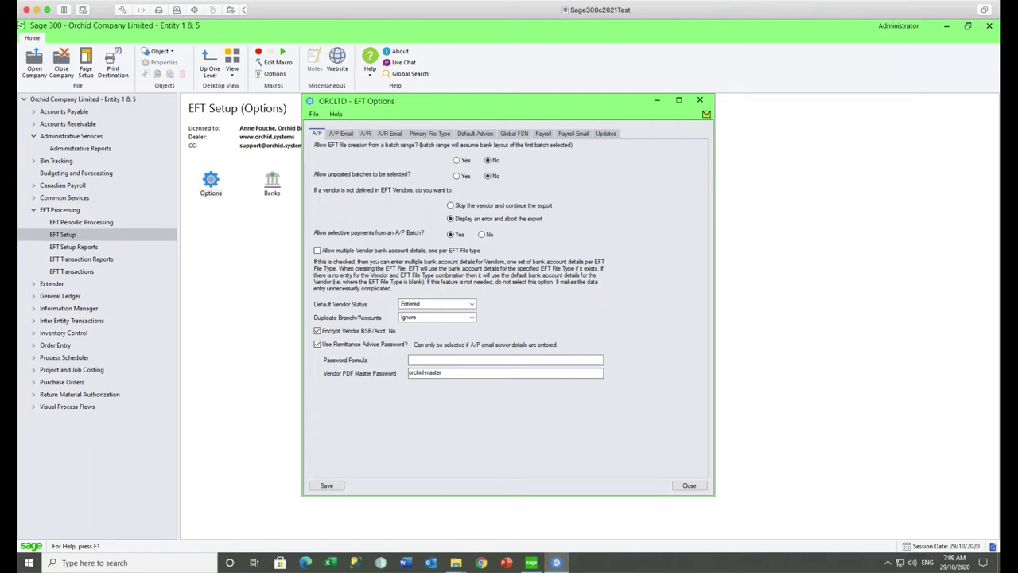
Open the Customization Directories setup in Administrative Services to check which directory is assigned.
mouse_move(455, 565)
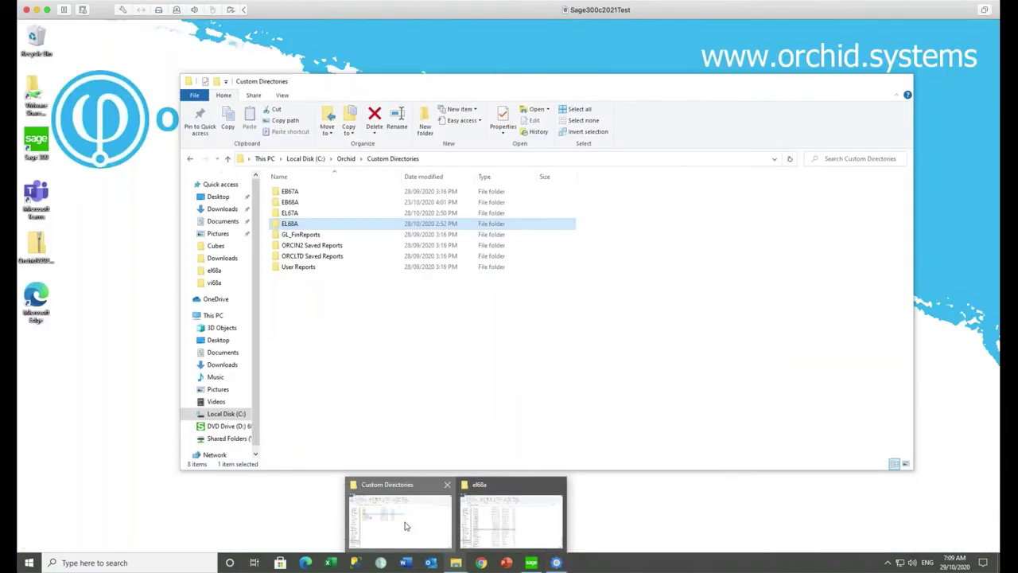
left_click(398, 517)
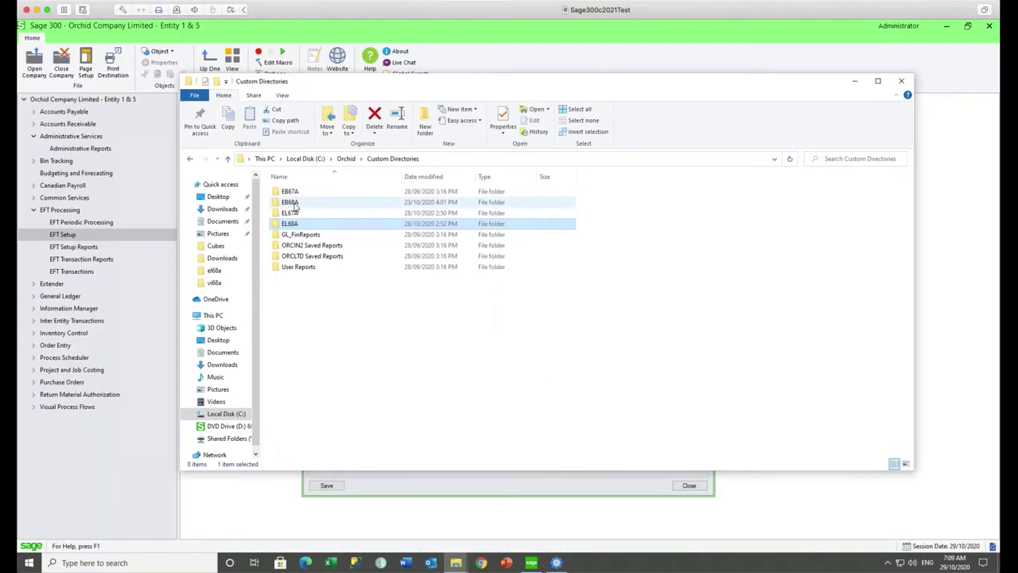
left_click(88, 137)
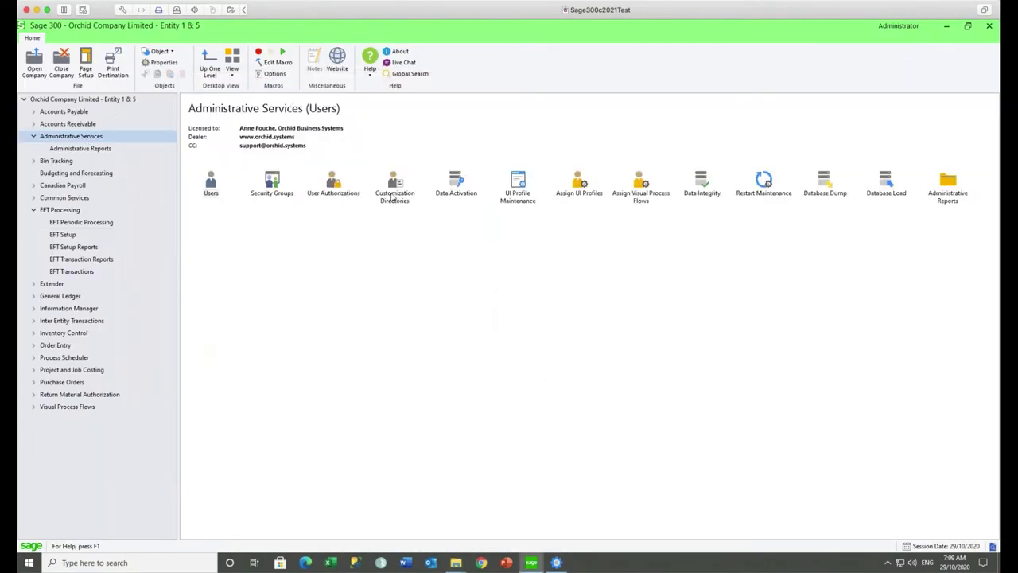
double_click(394, 191)
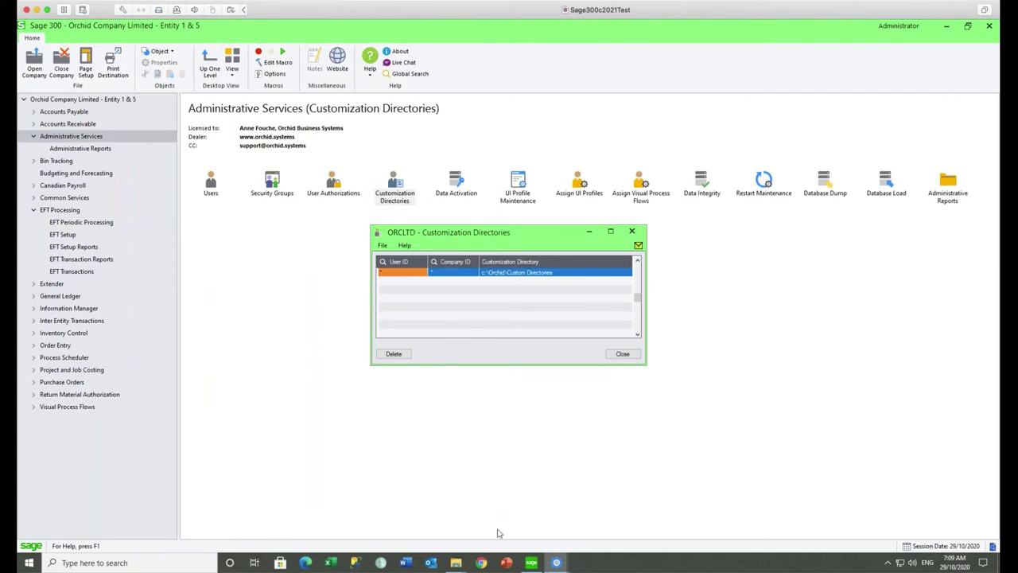
Switch to File Explorer's Custom Directories folder, reveal its full path and open the EL68A subfolder.
mouse_move(457, 564)
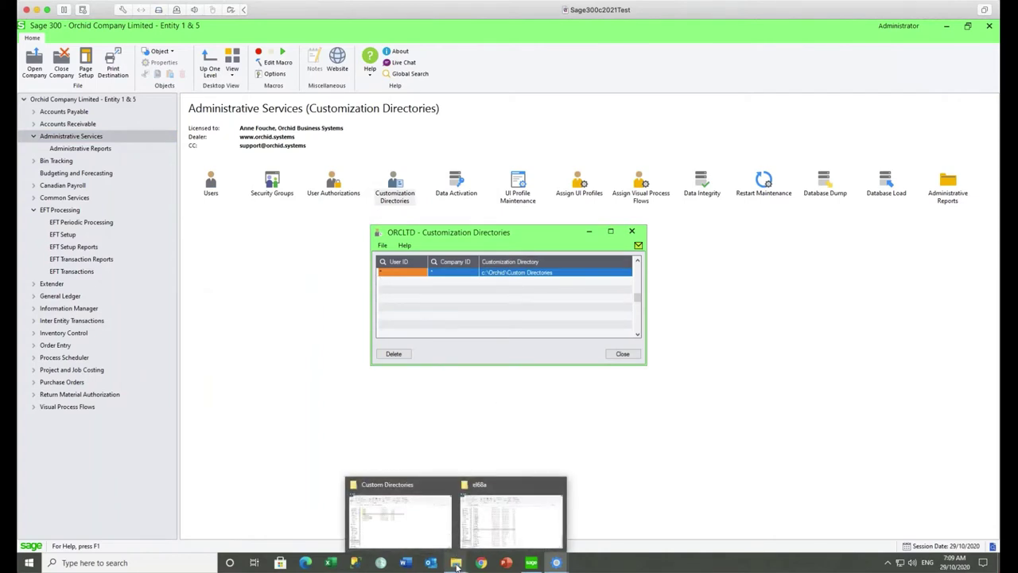
left_click(425, 532)
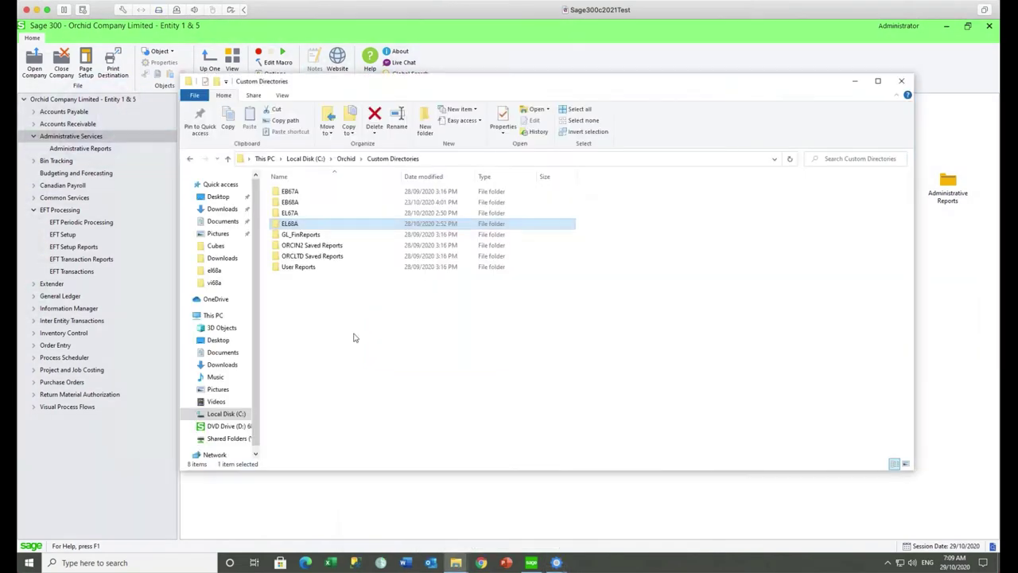
left_click(468, 164)
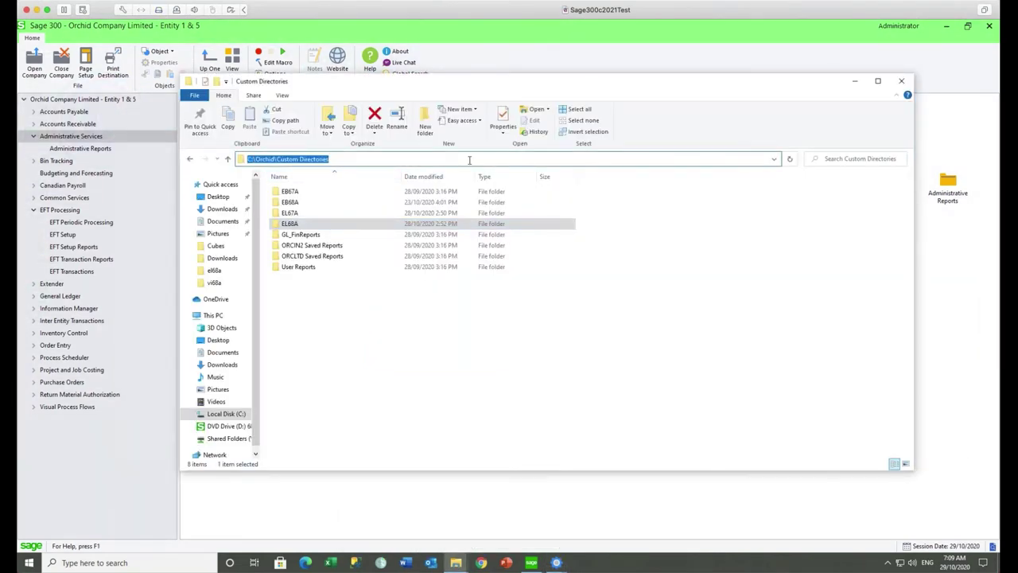
left_click(290, 226)
double_click(290, 225)
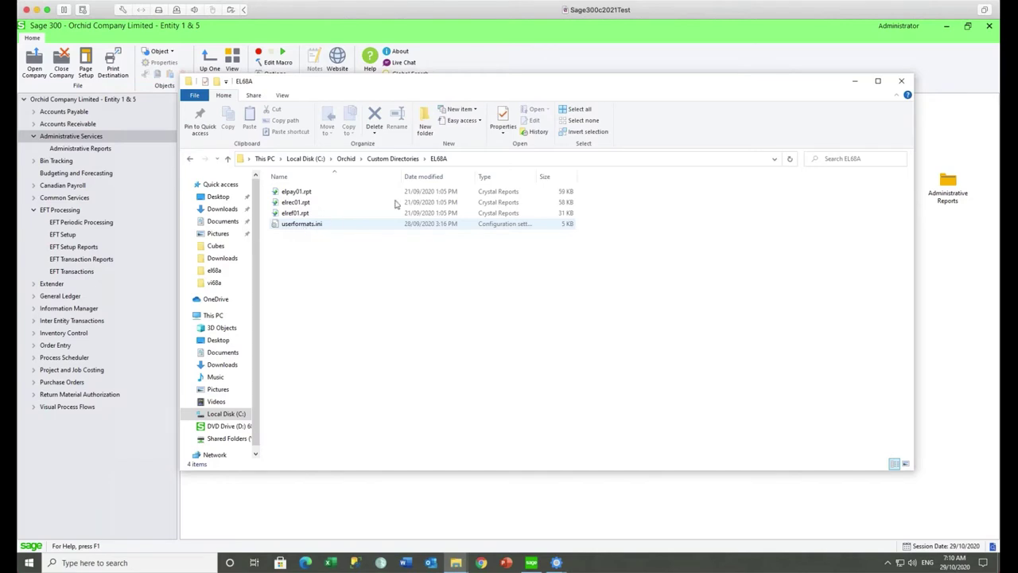
Open the ENG folder inside the EB67A customization folder to examine its report files.
left_click(391, 160)
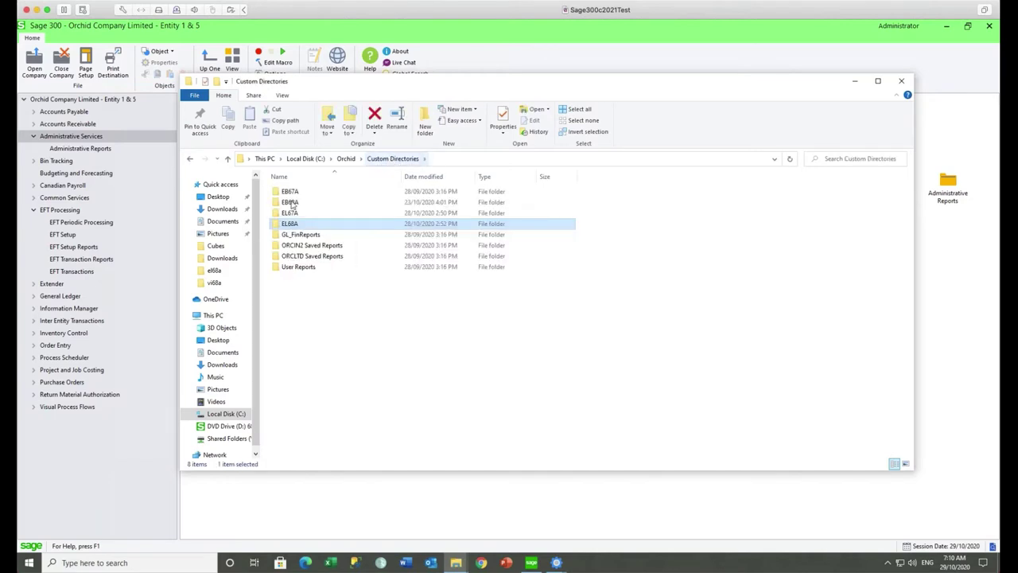
double_click(301, 193)
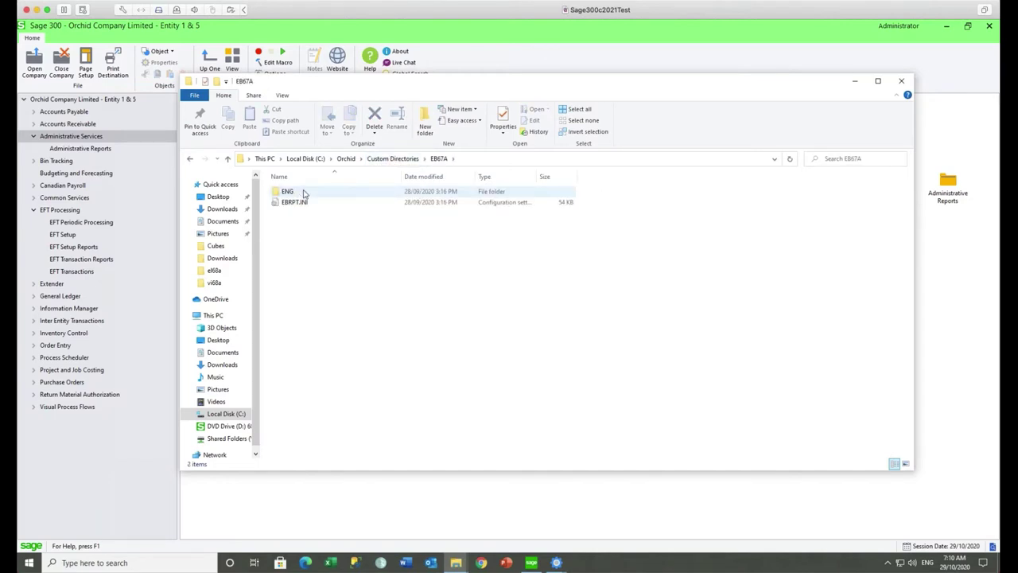
double_click(303, 194)
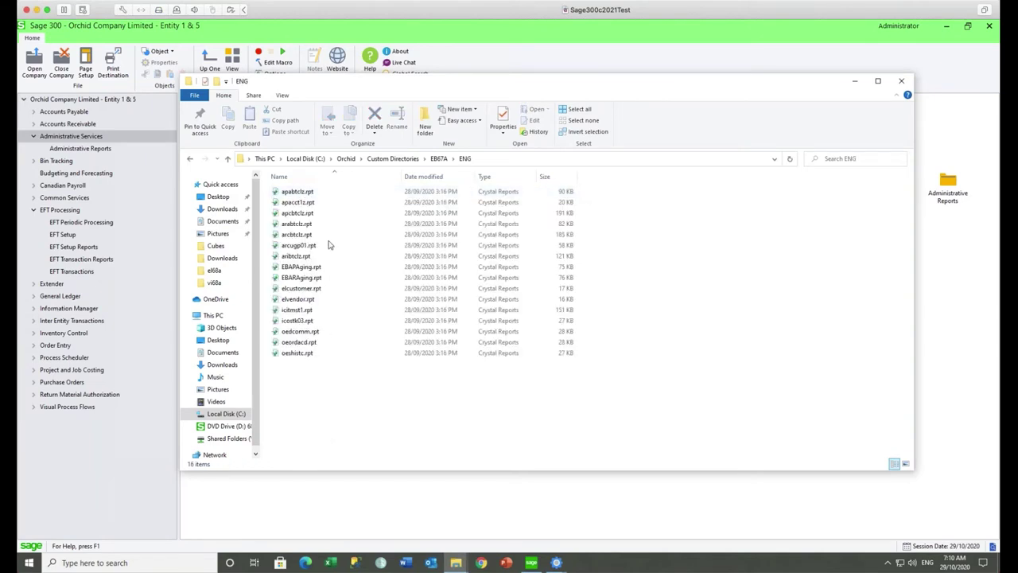
Compare the contents of the EL67A and EL68A customization folders, then minimize File Explorer.
left_click(395, 160)
double_click(291, 213)
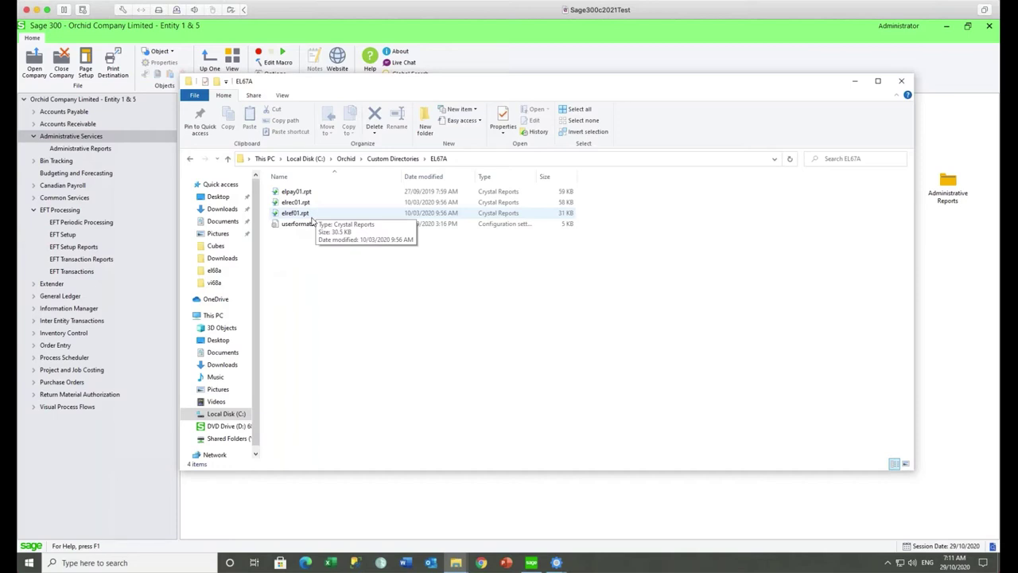
left_click(381, 159)
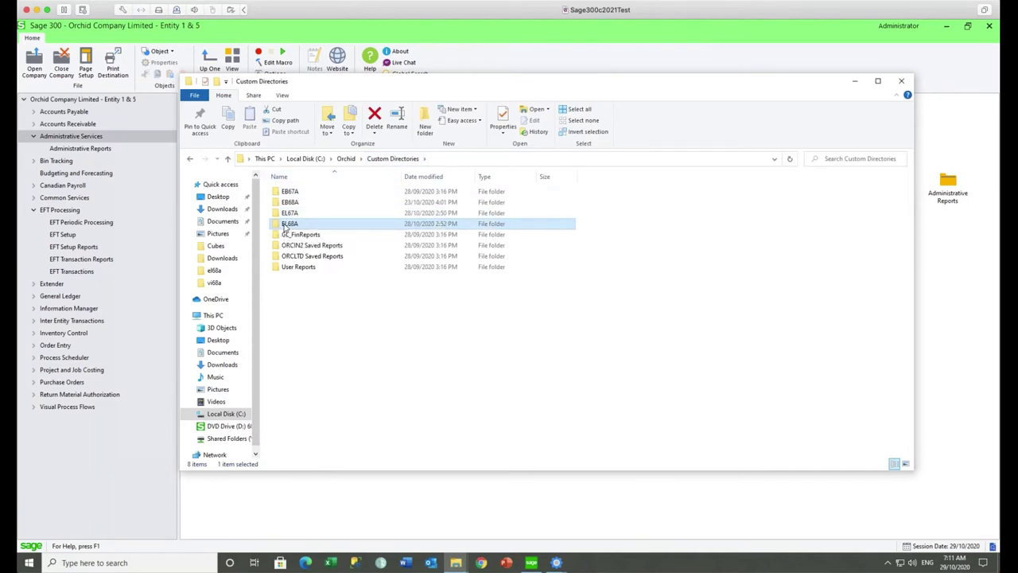
double_click(288, 224)
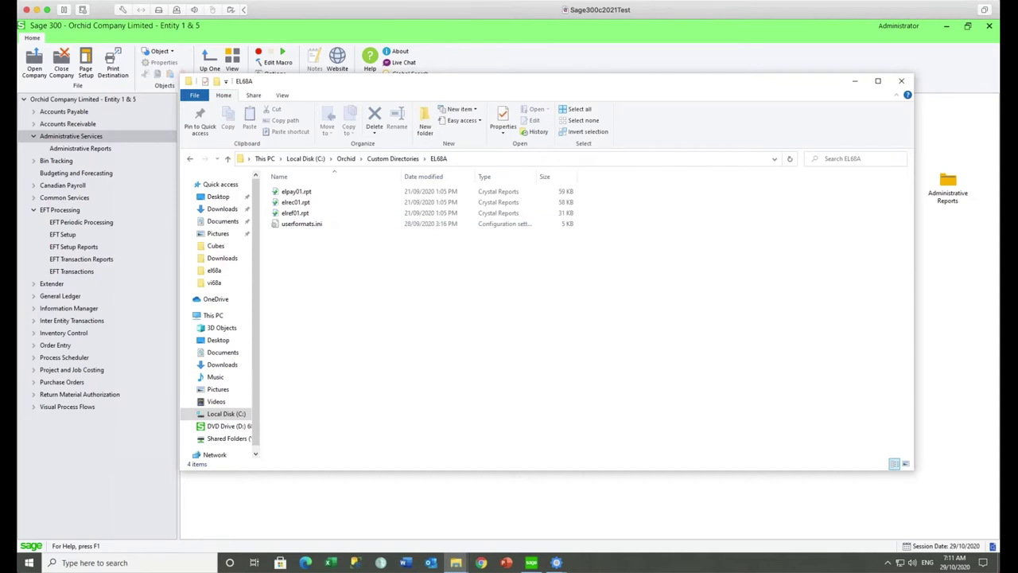
left_click(855, 82)
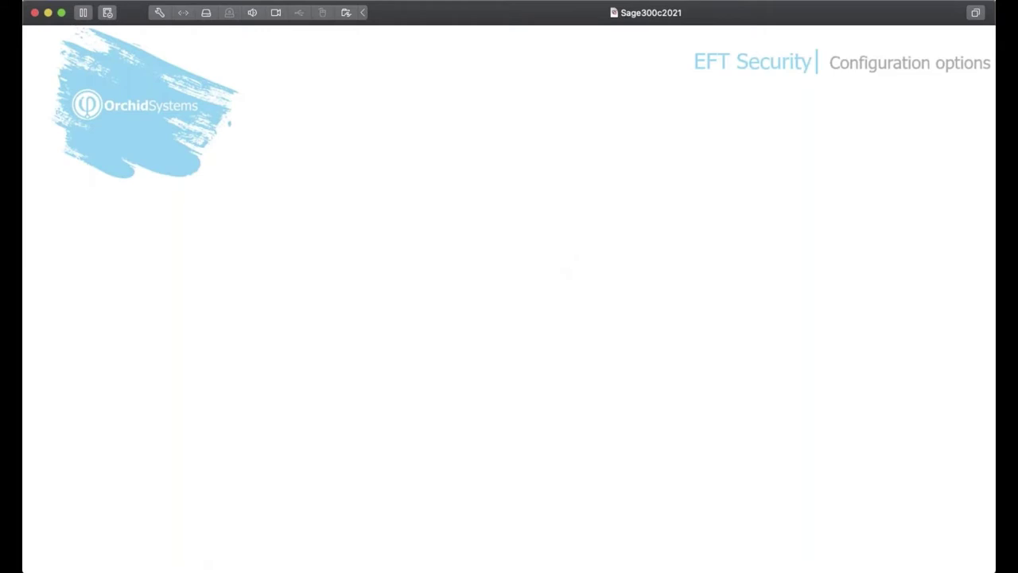
key("Right")
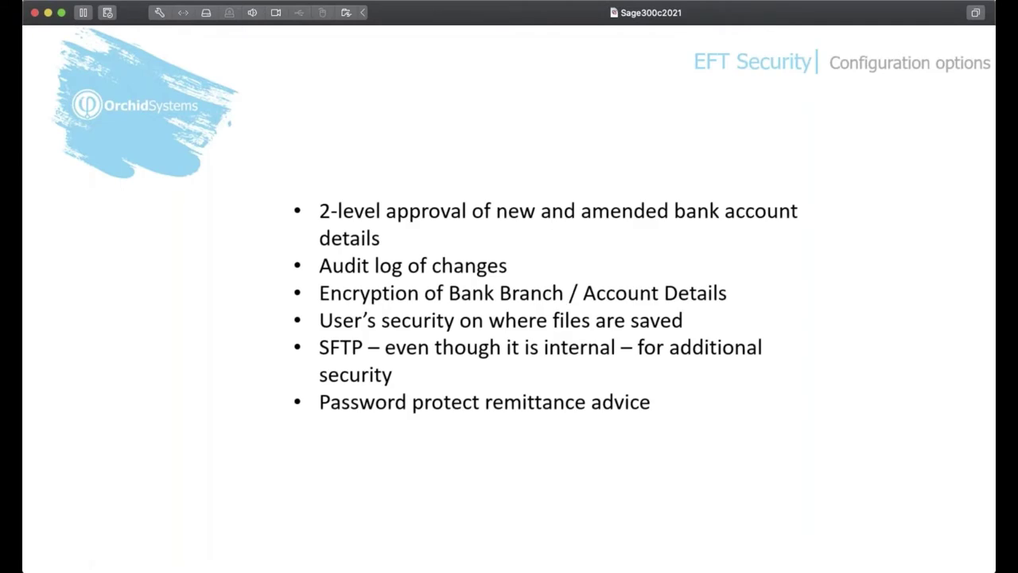
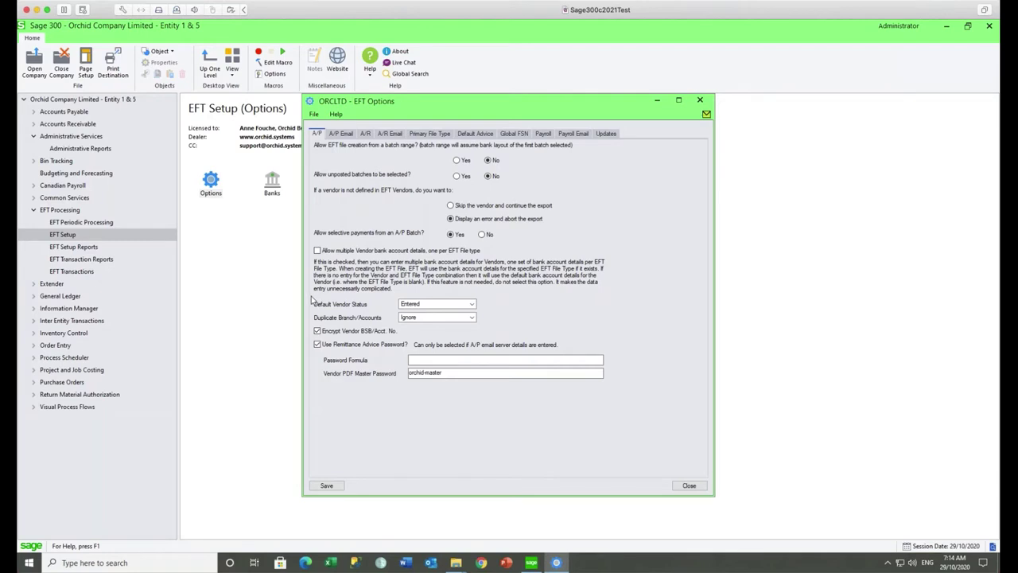
Leave the A/P default vendor status at Entered and set the A/R default customer status to Entered in the EFT Options.
left_click(472, 305)
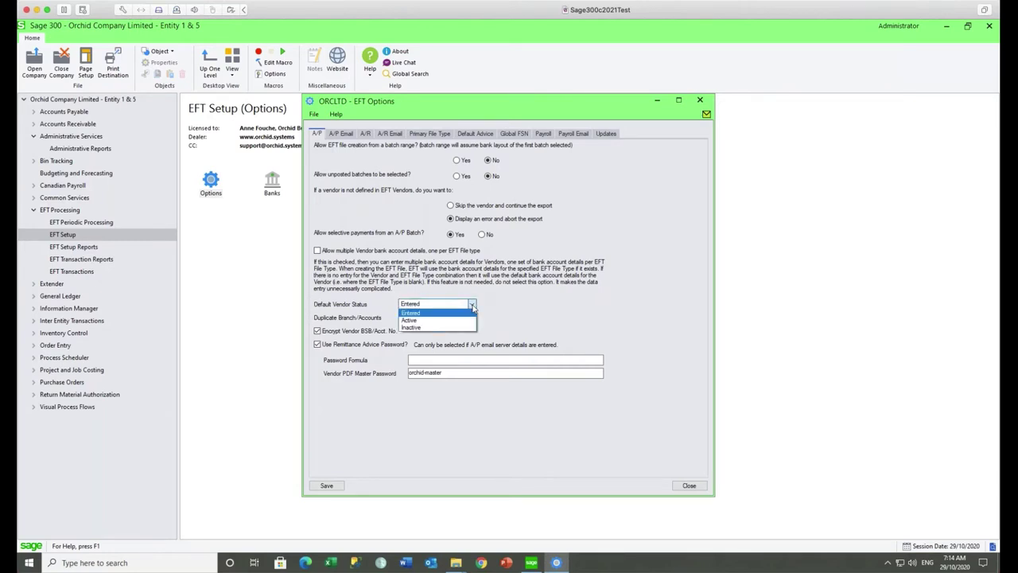
left_click(471, 306)
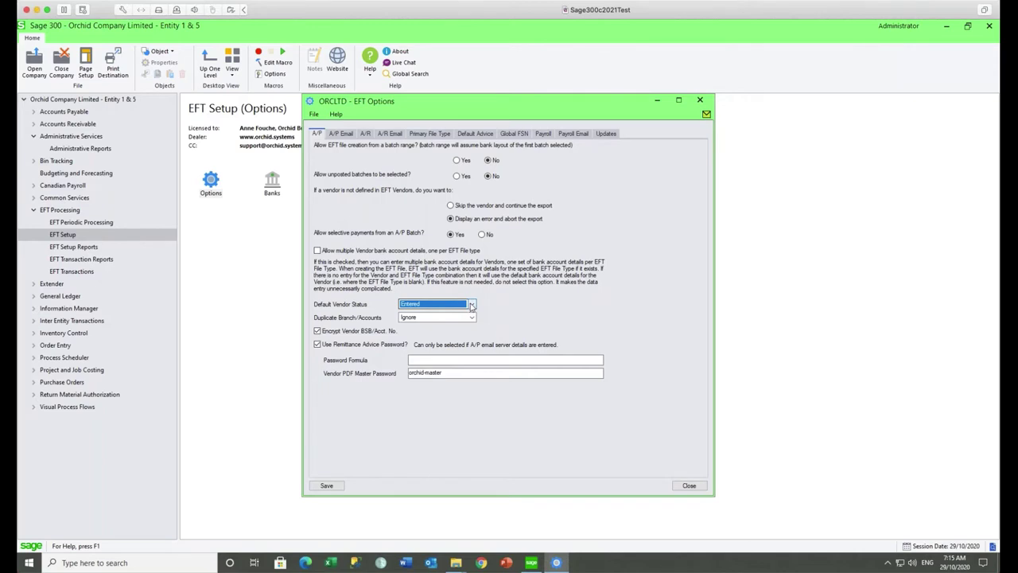
left_click(366, 133)
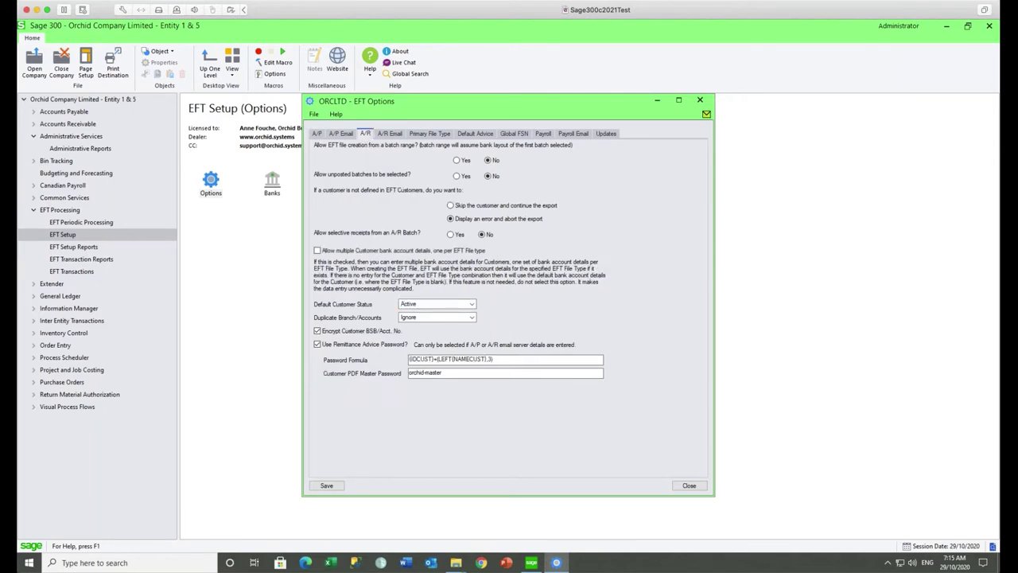
left_click(471, 305)
left_click(465, 312)
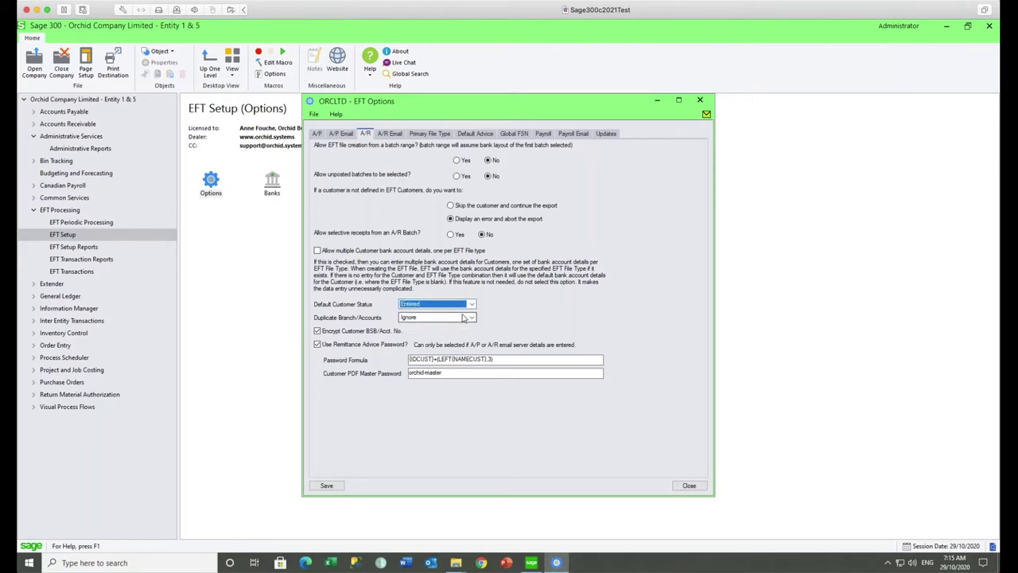
Set the default employee status to Entered in the payroll section of the EFT Options.
left_click(544, 134)
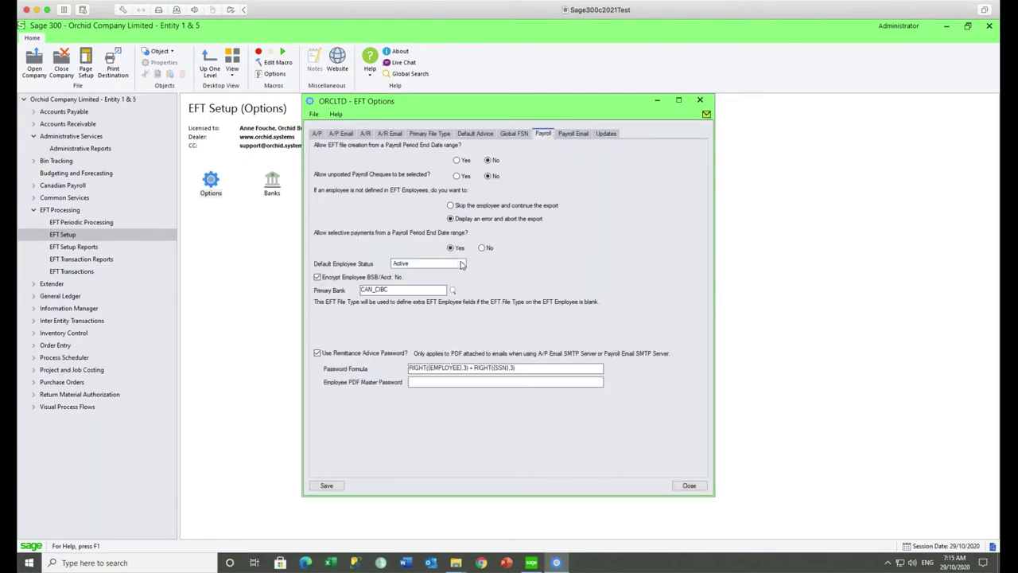
left_click(461, 264)
left_click(444, 273)
Open EFT Vendors from EFT Setup and bring up the bank details record for Chloride Systems.
left_click(75, 236)
left_click(395, 184)
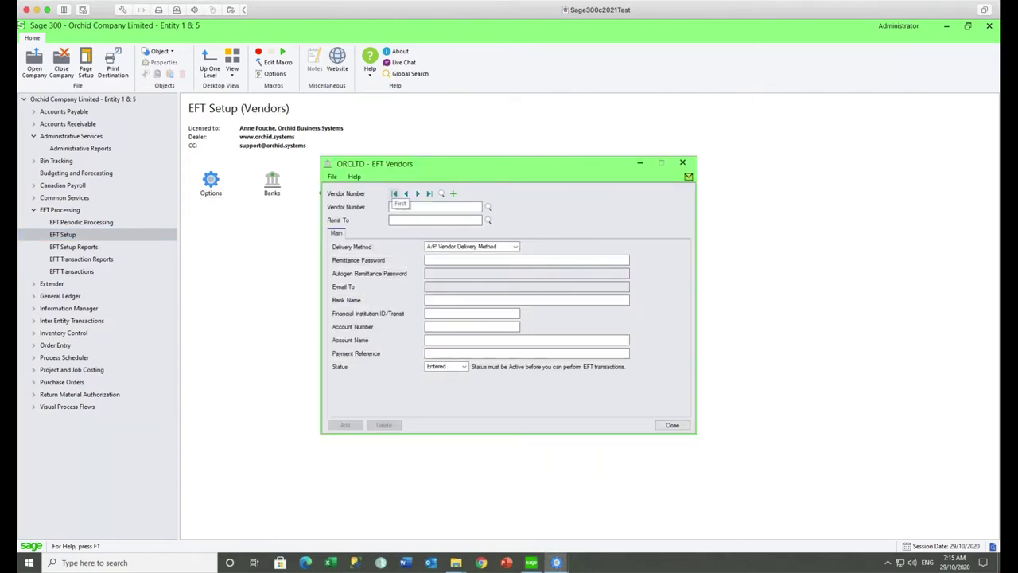
left_click(417, 193)
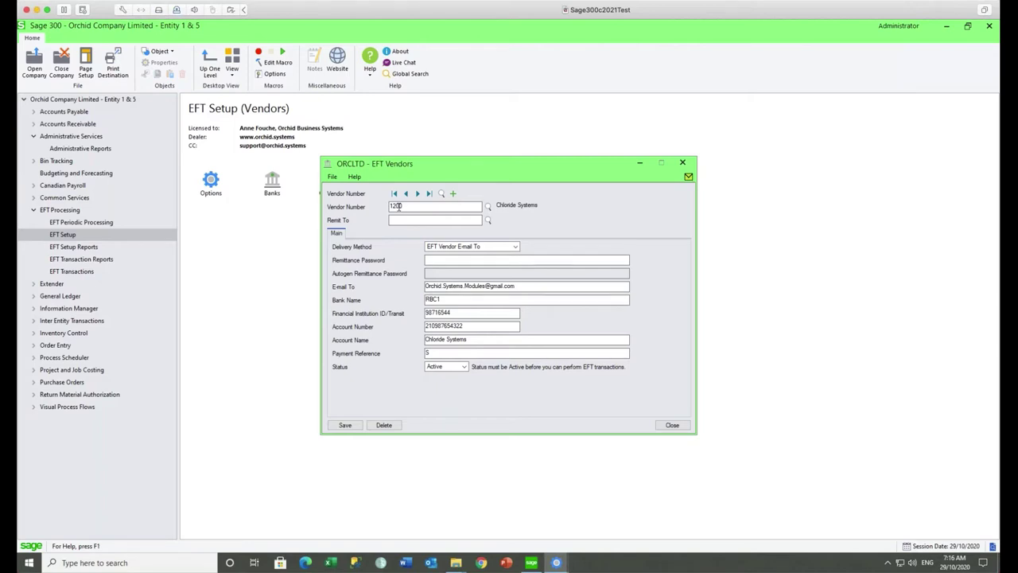
Open Security Groups in Administrative Services and show the access rights for EFT Processing 6.8A.
left_click(75, 136)
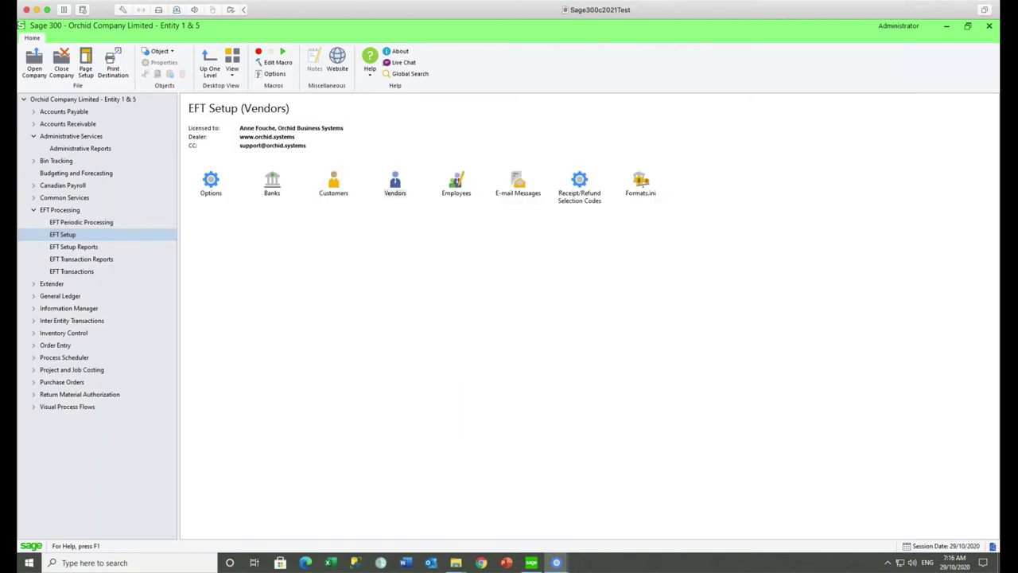
double_click(274, 185)
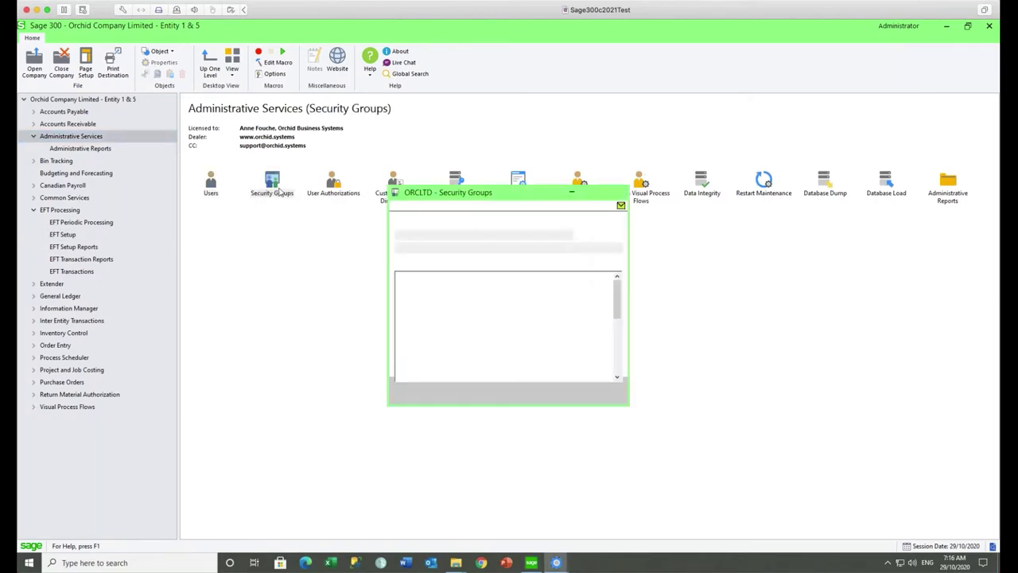
left_click(570, 222)
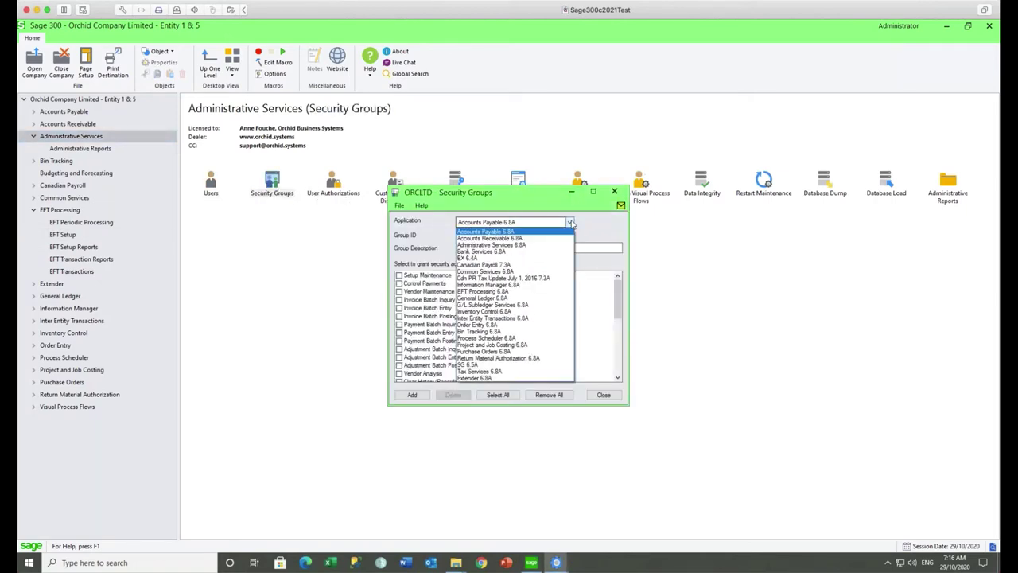
left_click(518, 292)
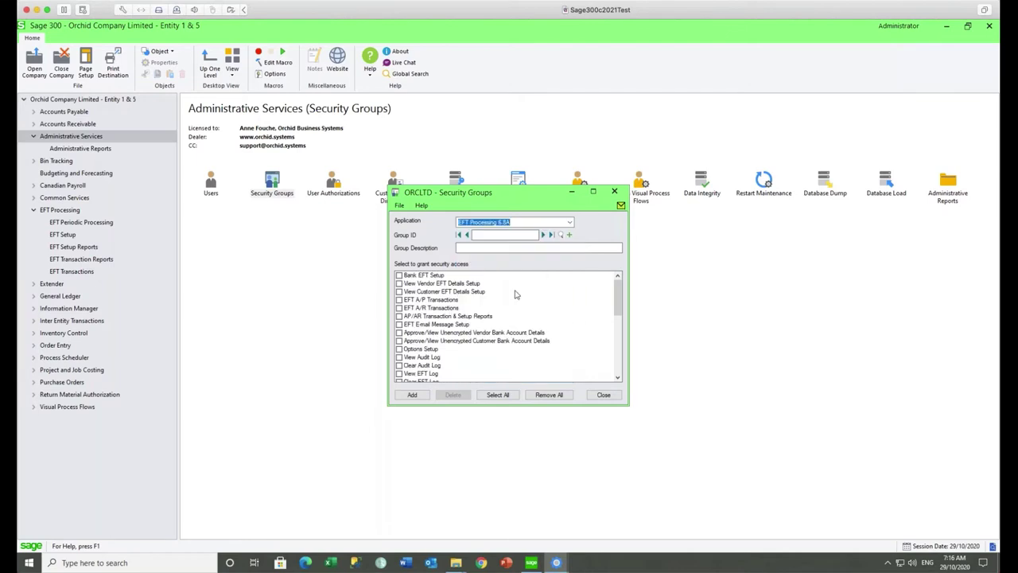
Examine the access rights granted to the ENTER and APPROVE security groups for EFT Processing.
left_click(543, 234)
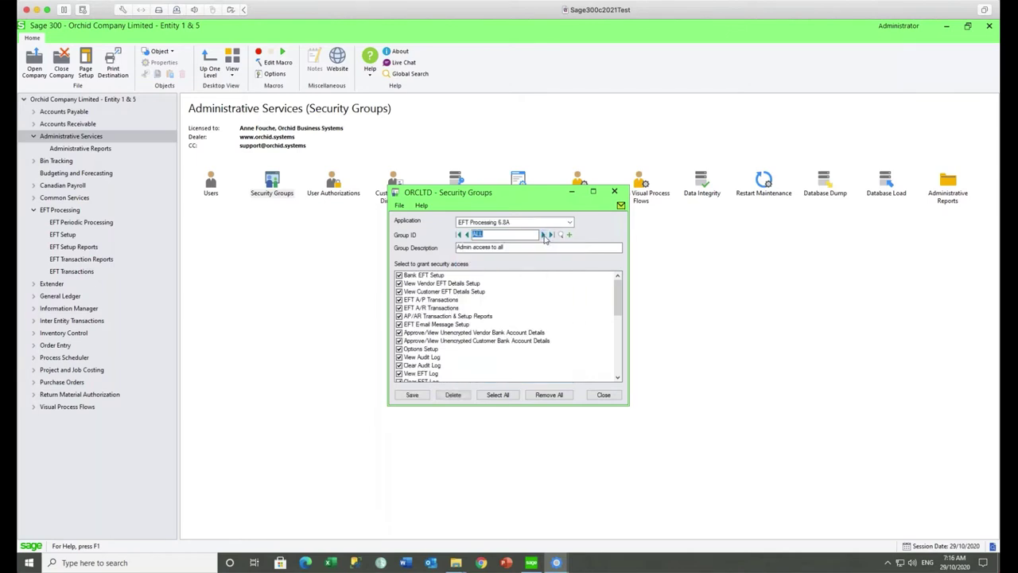
left_click(544, 235)
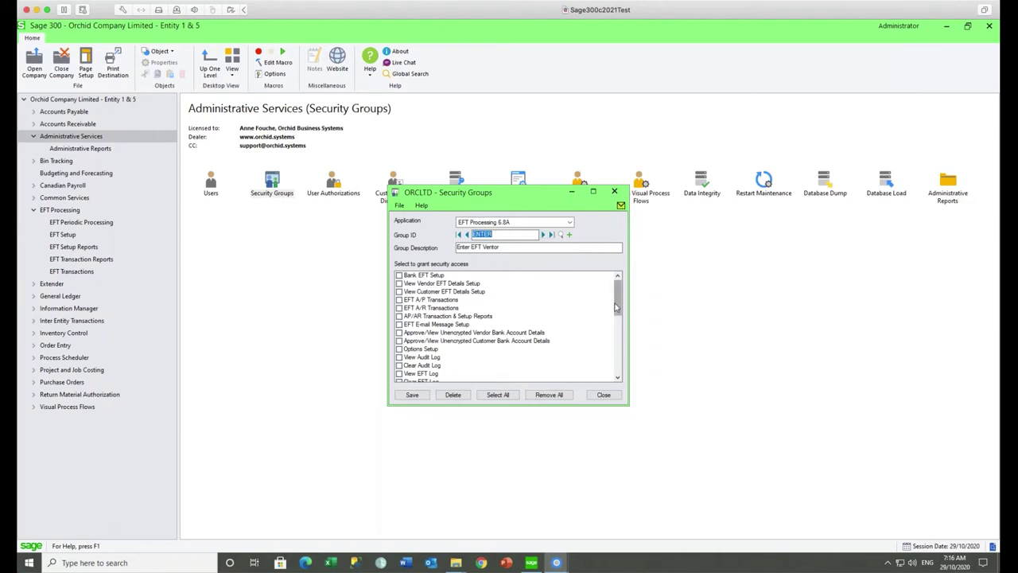
left_click_drag(619, 312, 618, 324)
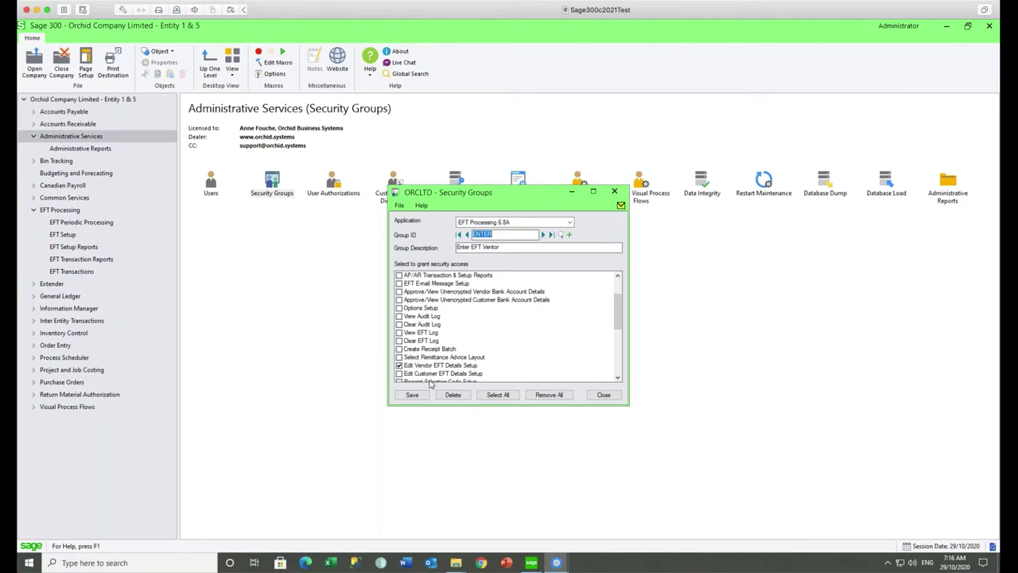
left_click(467, 235)
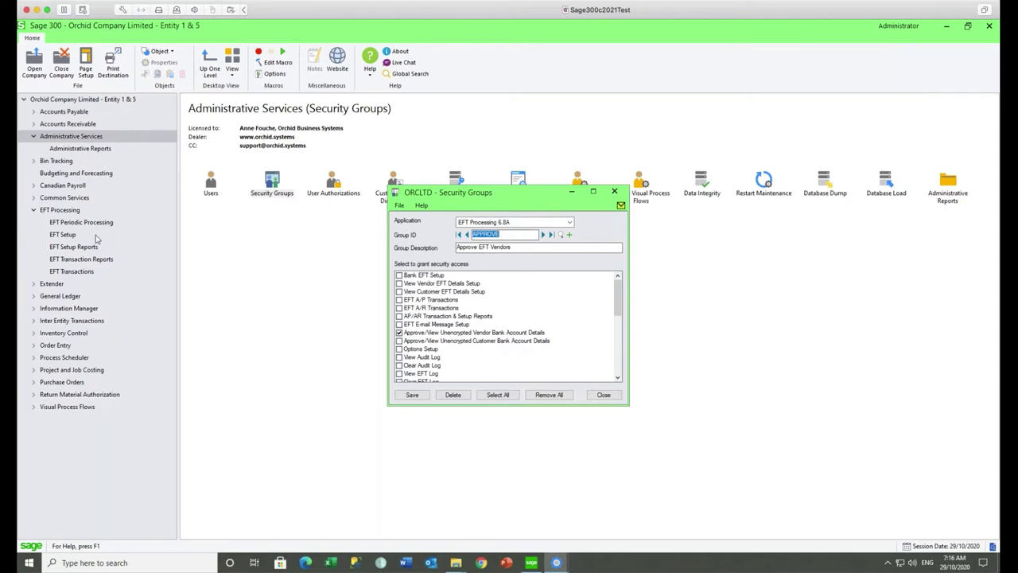
Open EFT Vendors from EFT Setup and review the status choices and bank name on the Chloride Systems record.
left_click(63, 235)
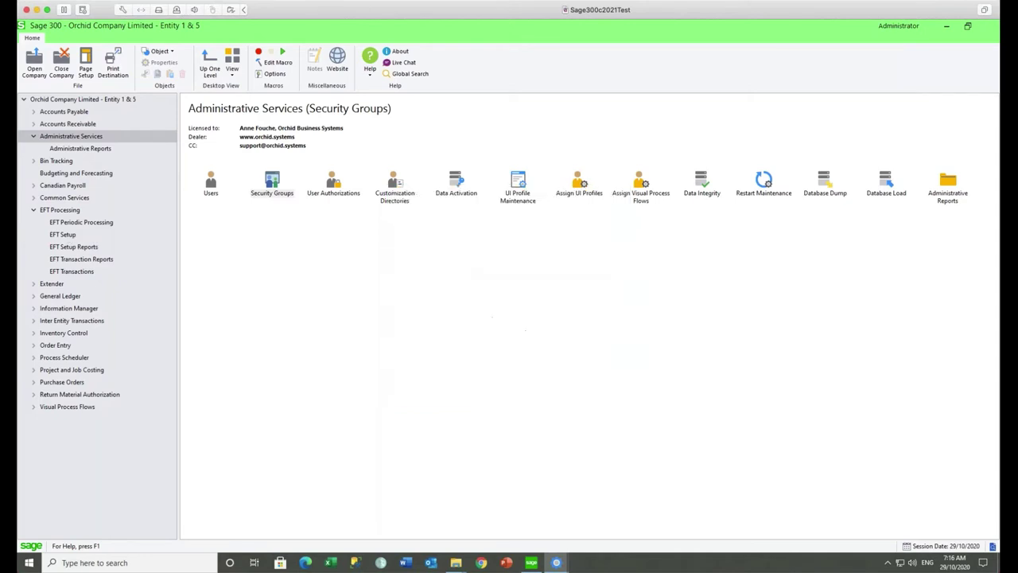
double_click(395, 187)
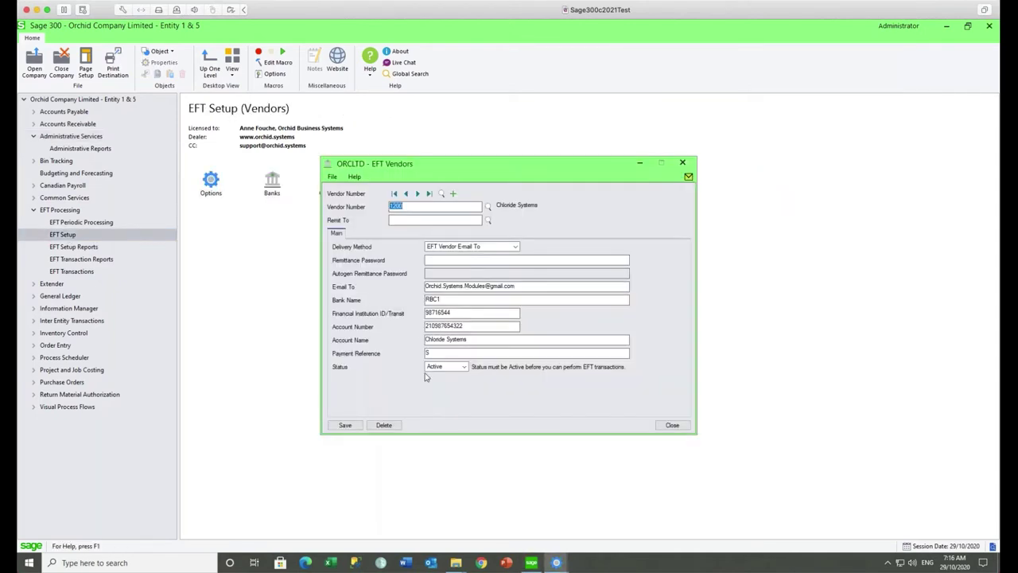
left_click(465, 367)
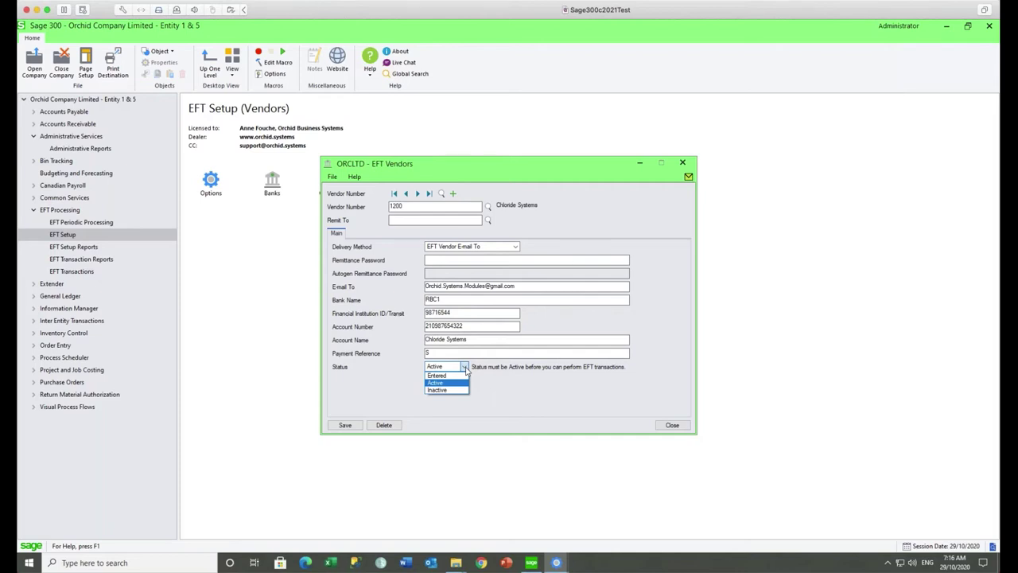
left_click(472, 300)
left_click(471, 300)
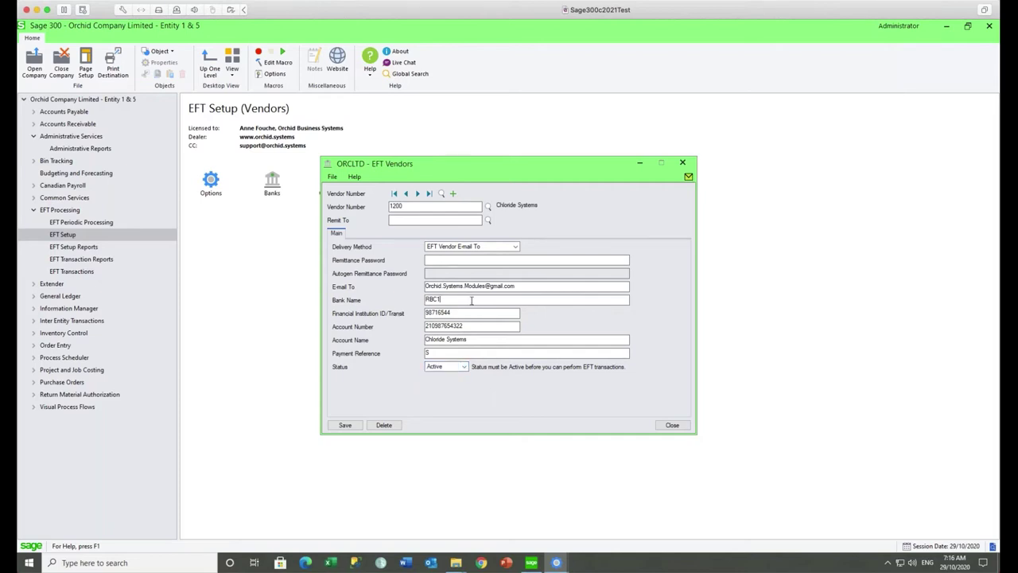
left_click_drag(472, 300, 421, 296)
Open the EFT Audit Log from EFT Periodic Processing, clear its Customer/Vendor ID filter and enlarge the window.
left_click(112, 224)
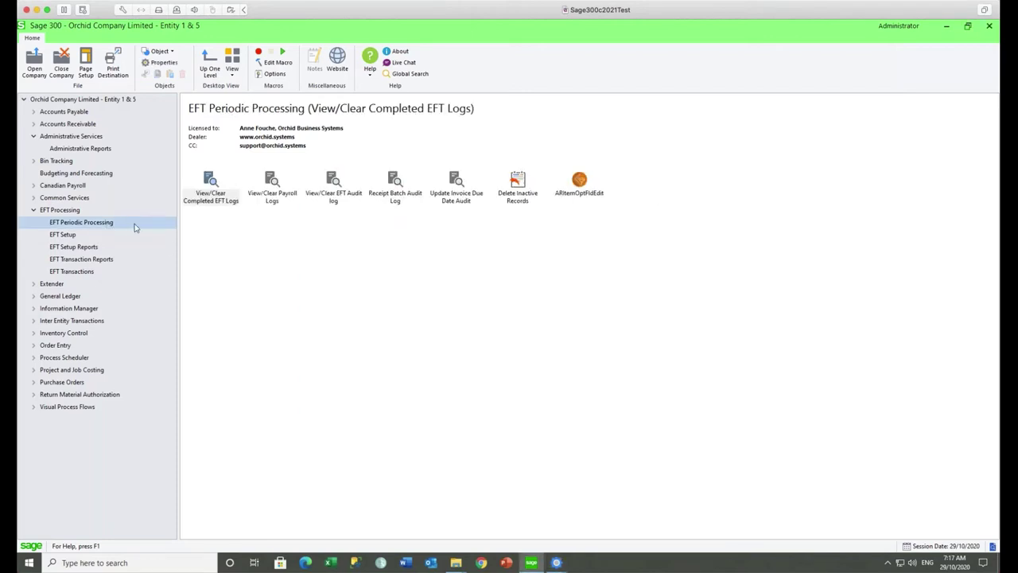
double_click(334, 193)
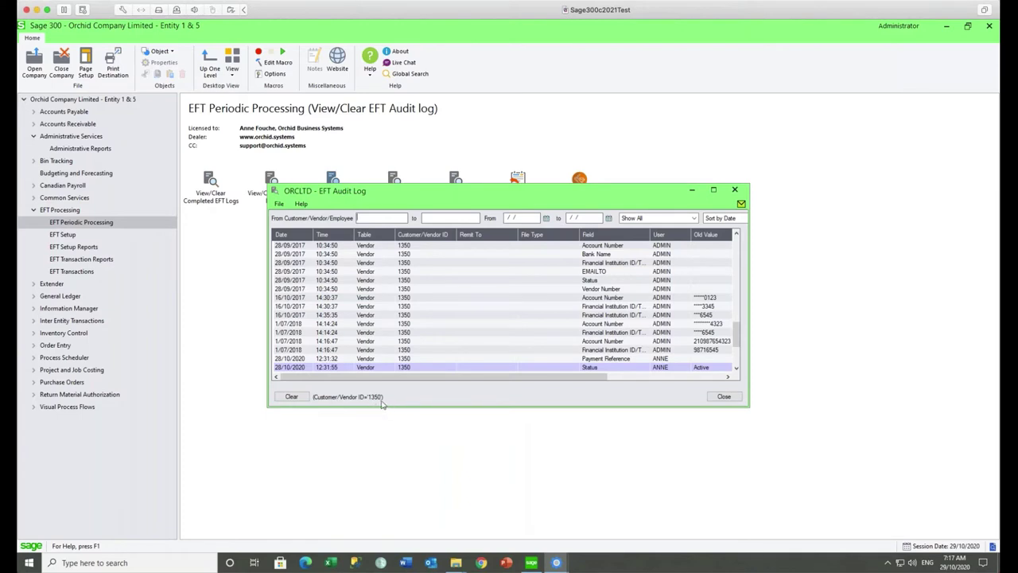
left_click(406, 368)
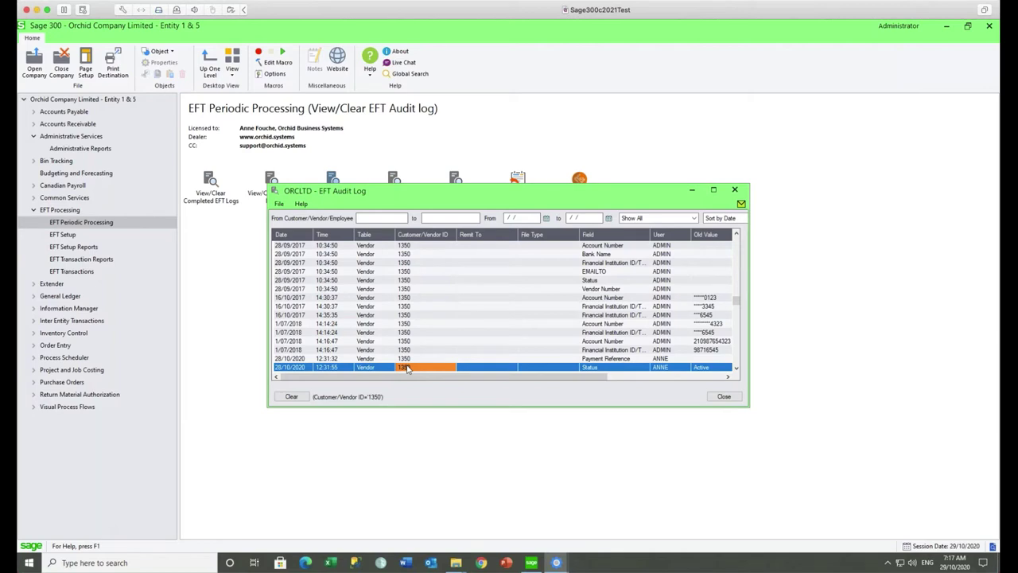
right_click(406, 368)
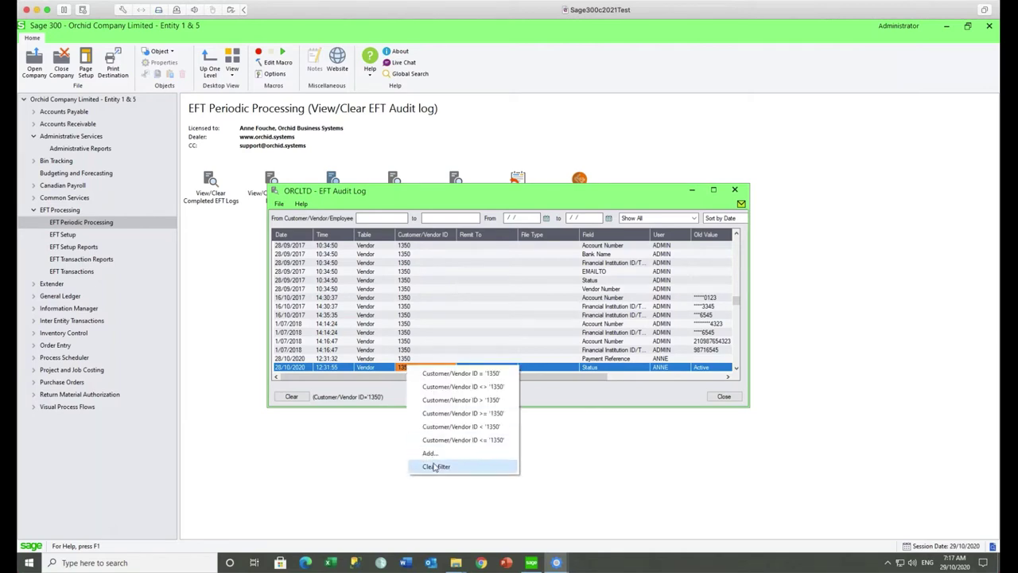
left_click(436, 467)
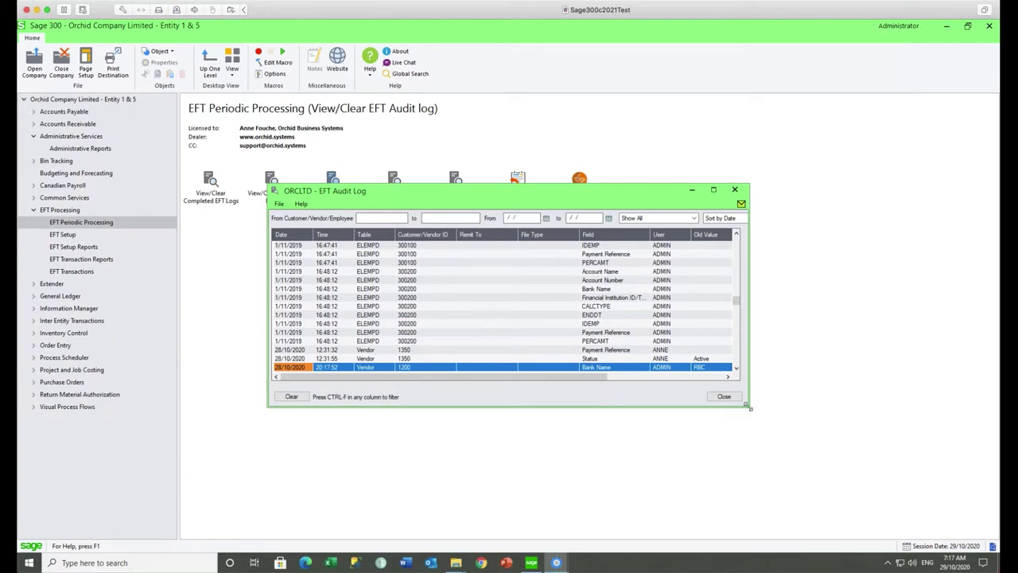
left_click_drag(748, 407, 849, 507)
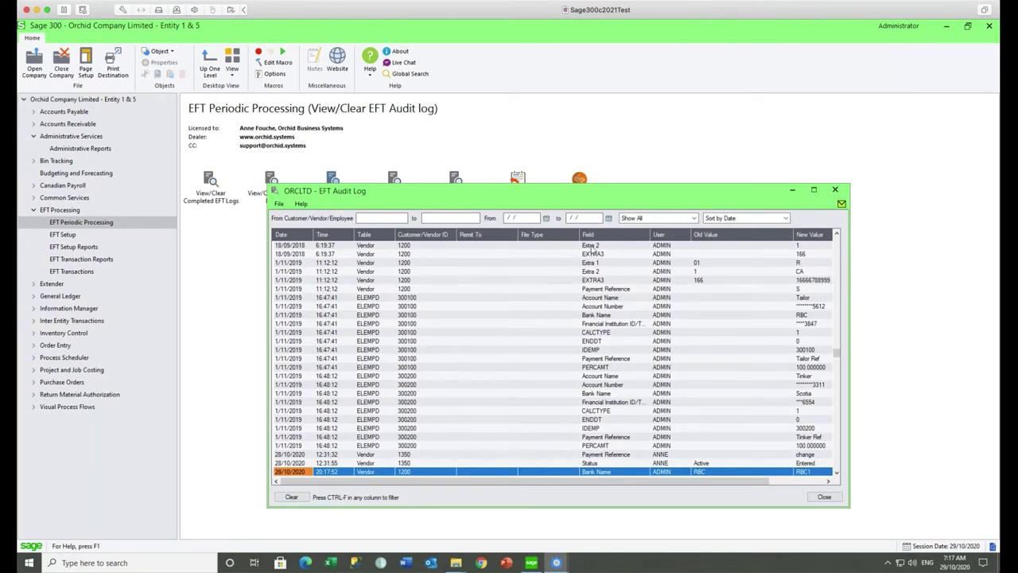
Examine the Field, User, Old Value and New Value columns of an entry in the EFT Audit Log.
left_click(591, 246)
left_click(661, 246)
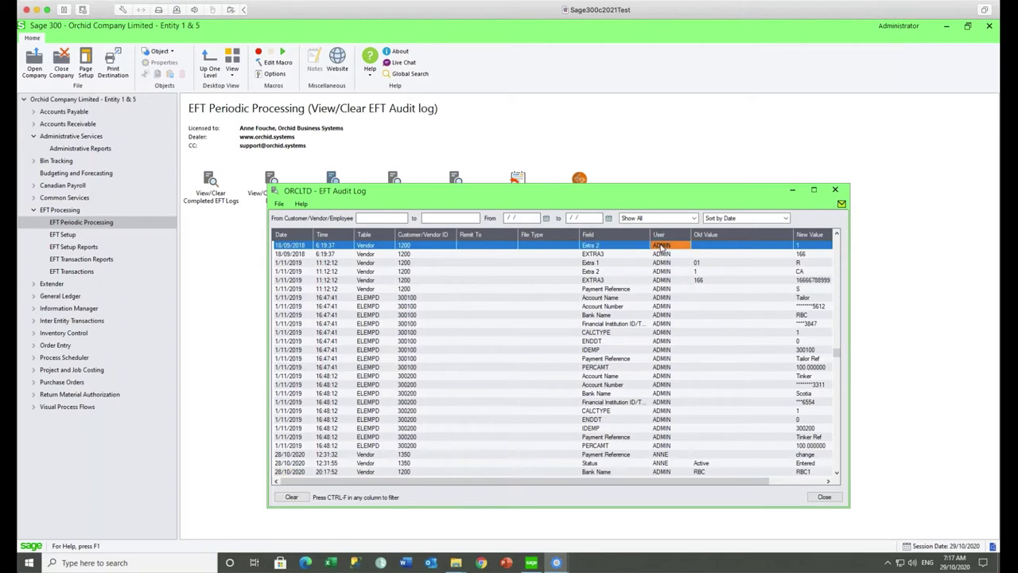
left_click(706, 247)
left_click(802, 246)
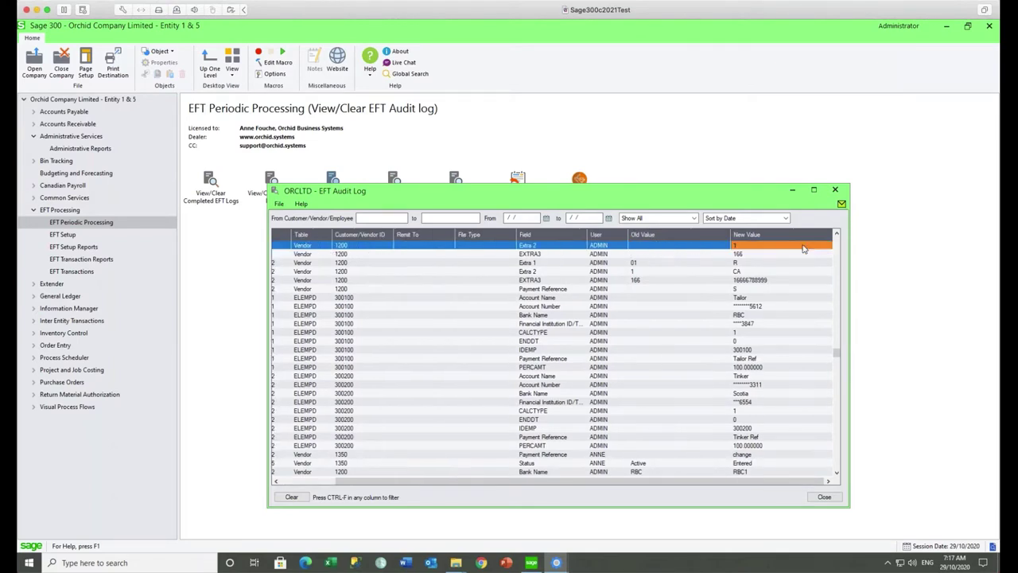
Filter the EFT Audit Log with Show Employees and switch the filter to Show Vendors.
left_click(694, 219)
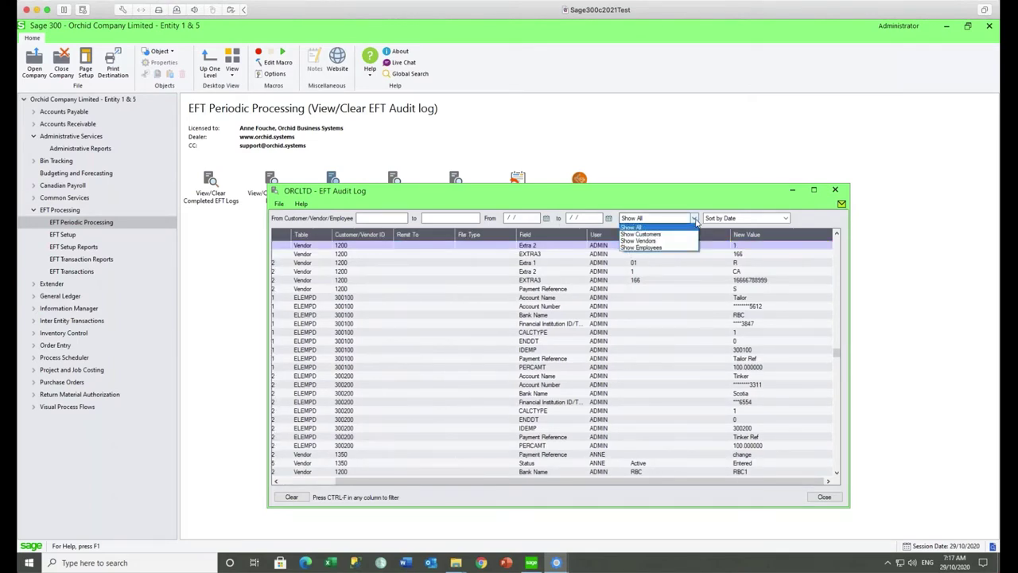
left_click(676, 247)
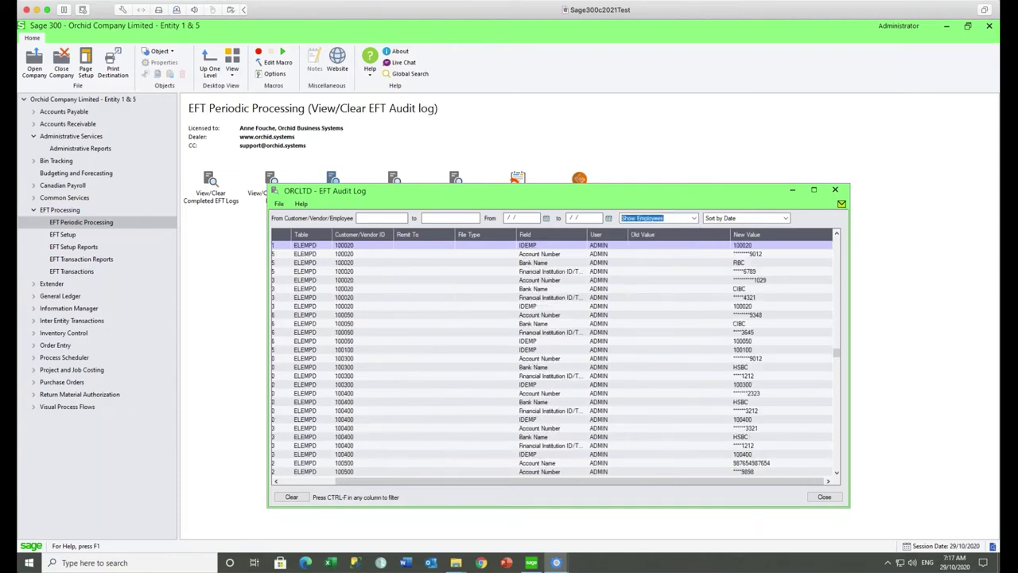
left_click(694, 218)
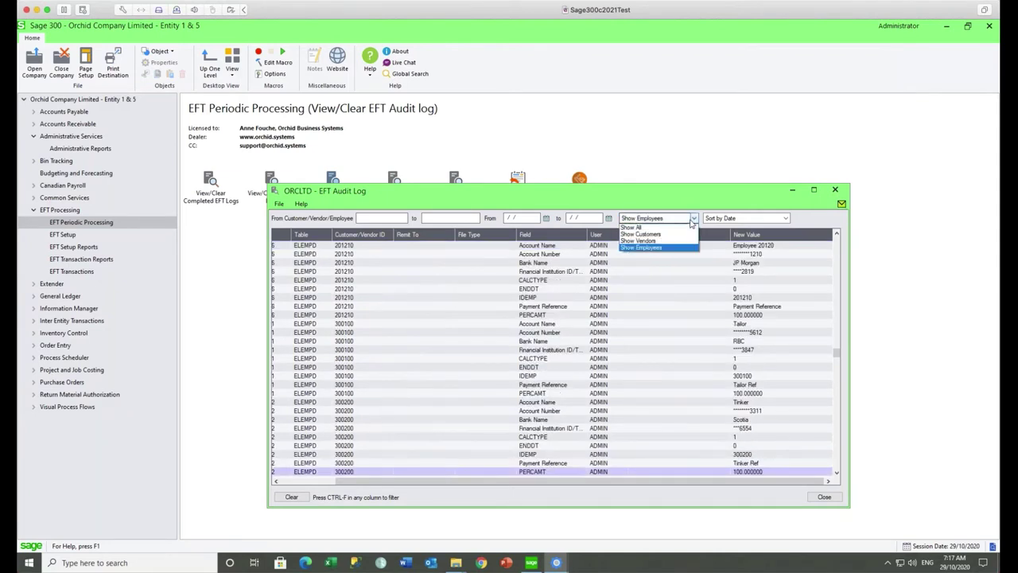
left_click(655, 241)
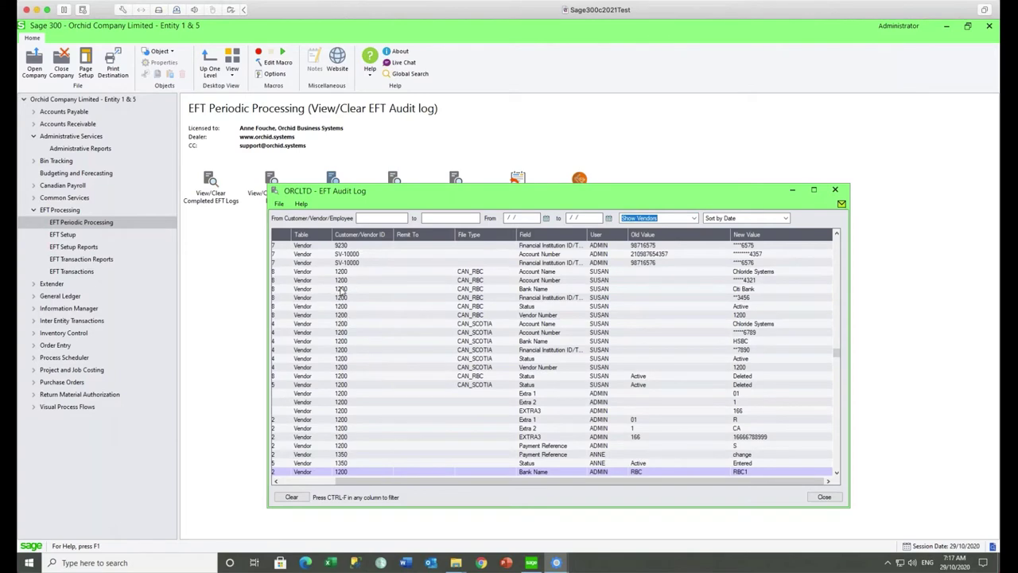
Examine the audit entries for vendor Chloride Systems, comparing changed fields, users, and old and new values, and minimize the log.
left_click(345, 273)
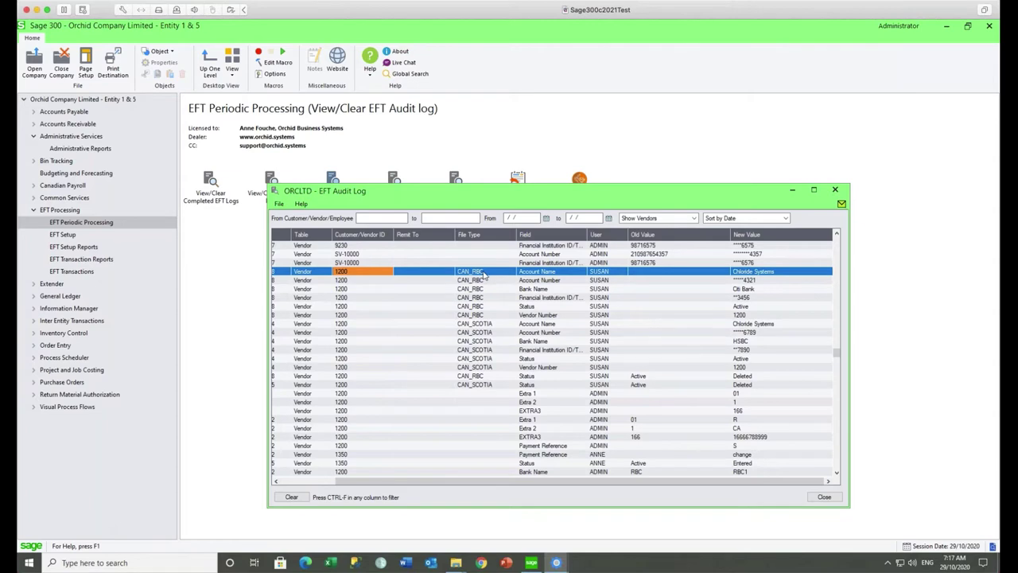
left_click(539, 279)
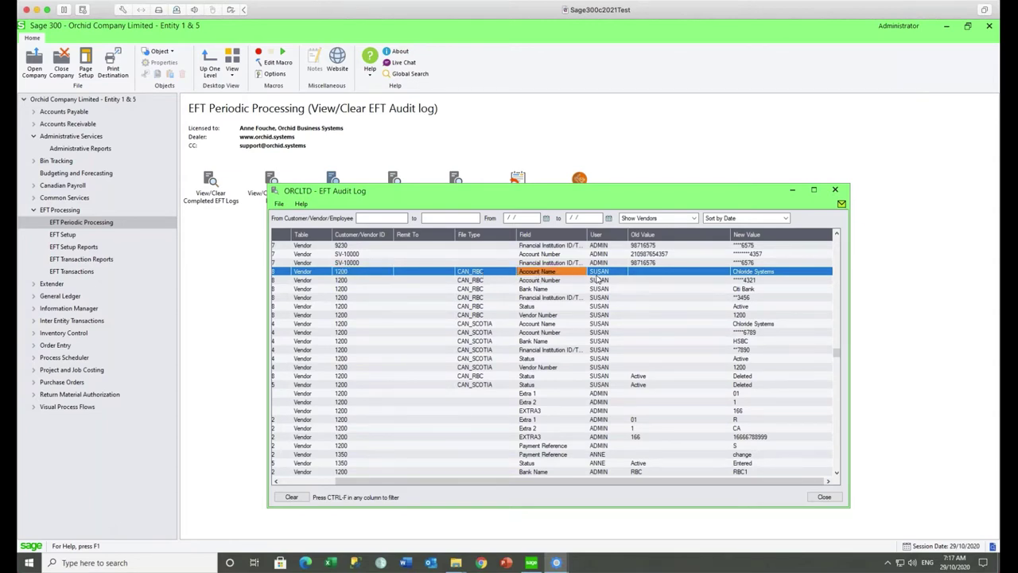
left_click(640, 275)
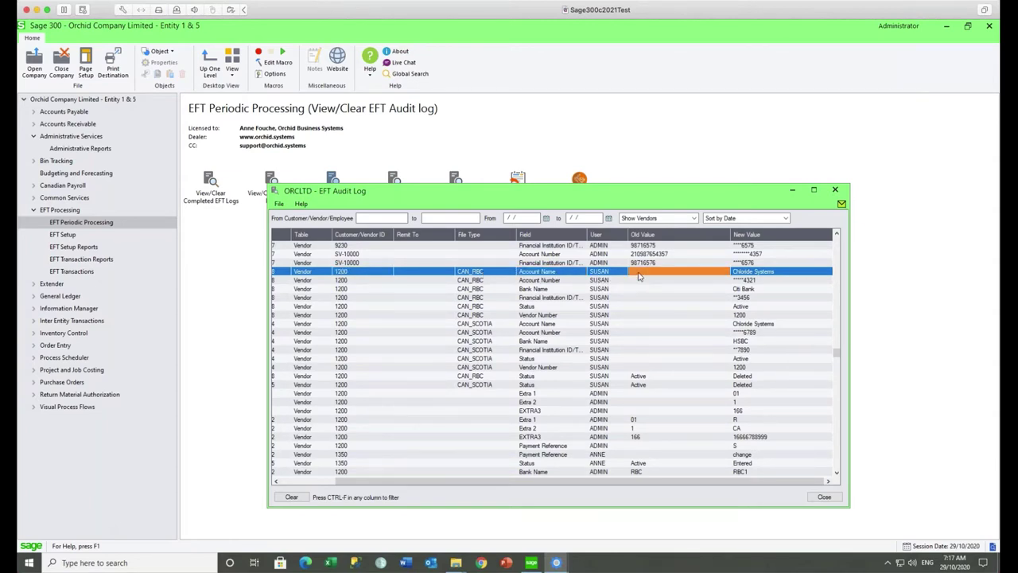
left_click(740, 274)
left_click(744, 282)
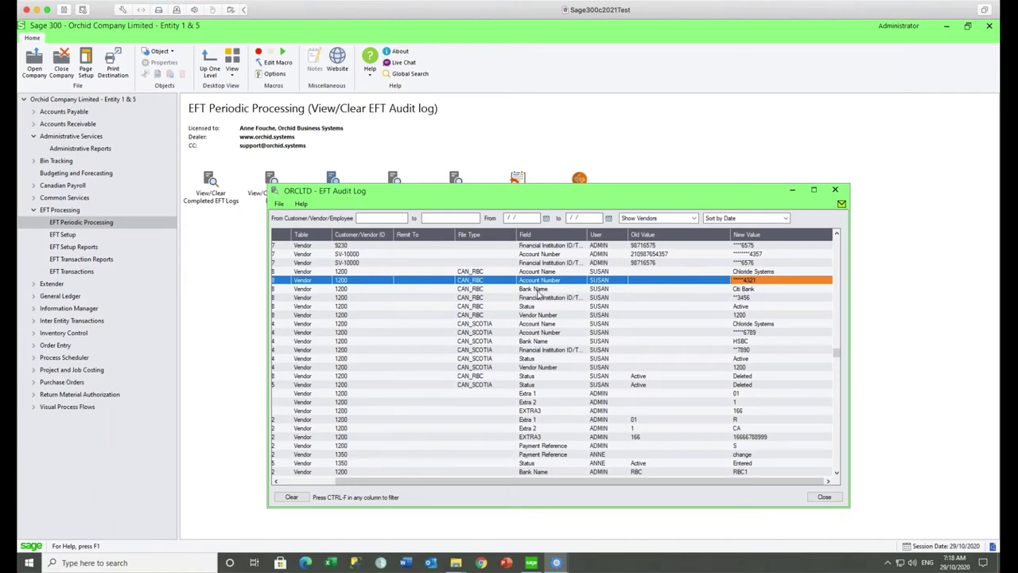
left_click(532, 351)
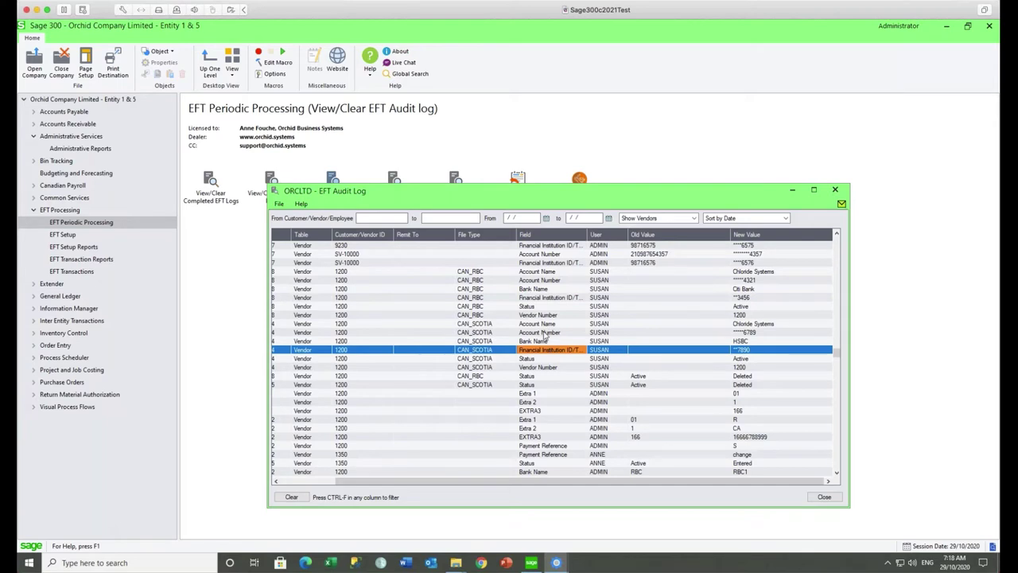
left_click(545, 333)
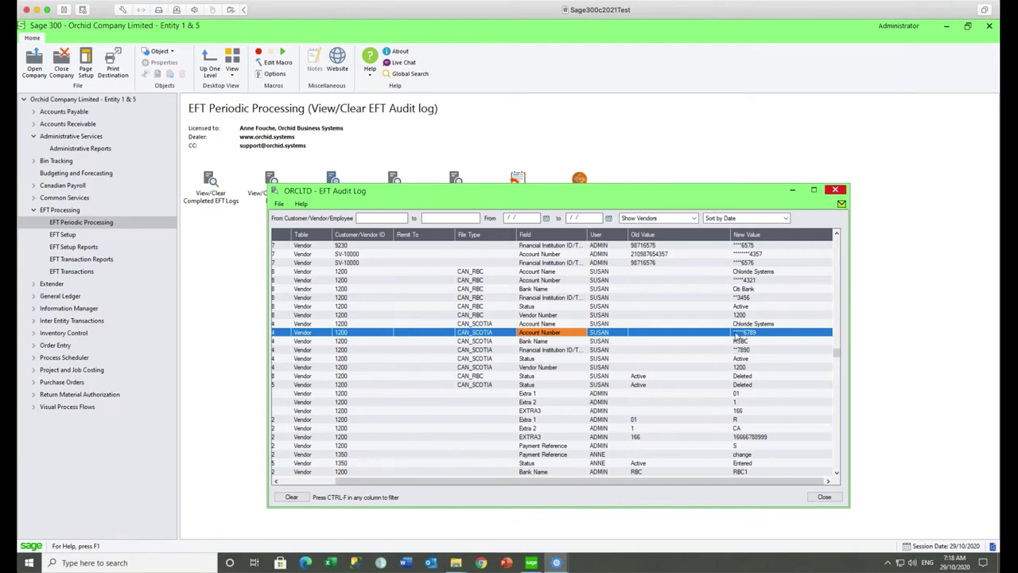
left_click(793, 190)
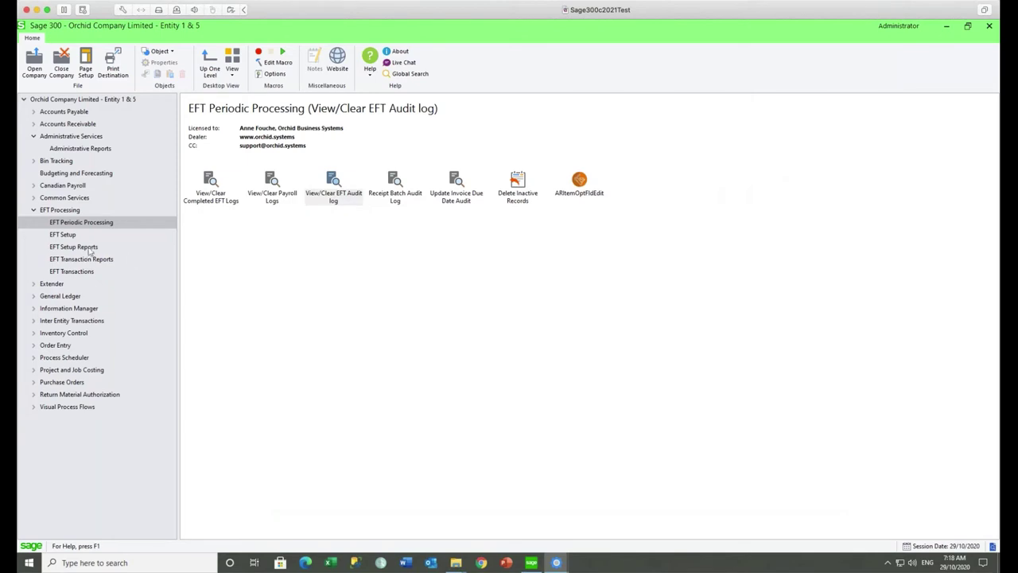
Open EFT Options and examine the BSB/account number encryption settings for Payroll, A/R, A/P and the Primary File Type.
left_click(69, 235)
double_click(211, 181)
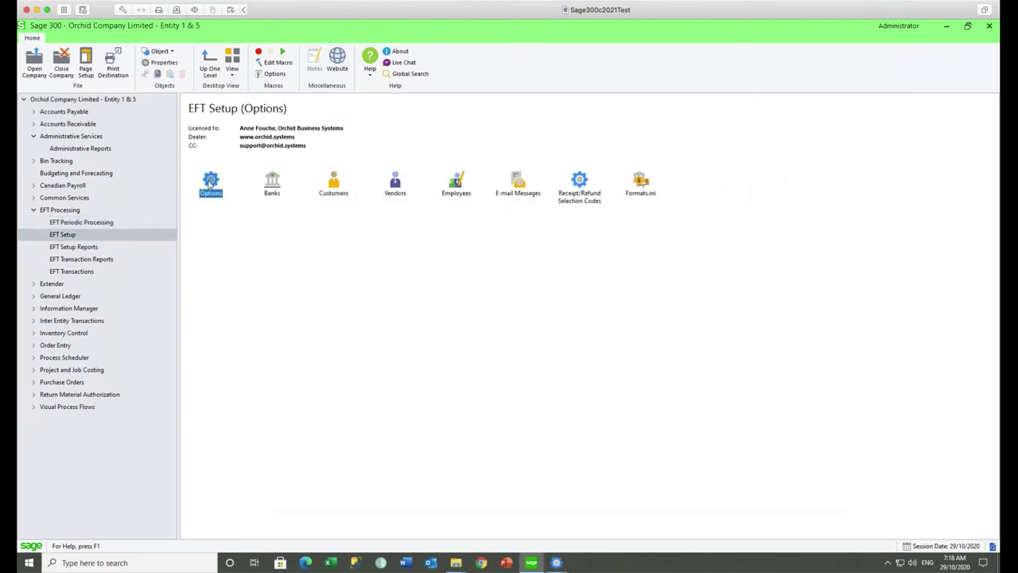
left_click(317, 278)
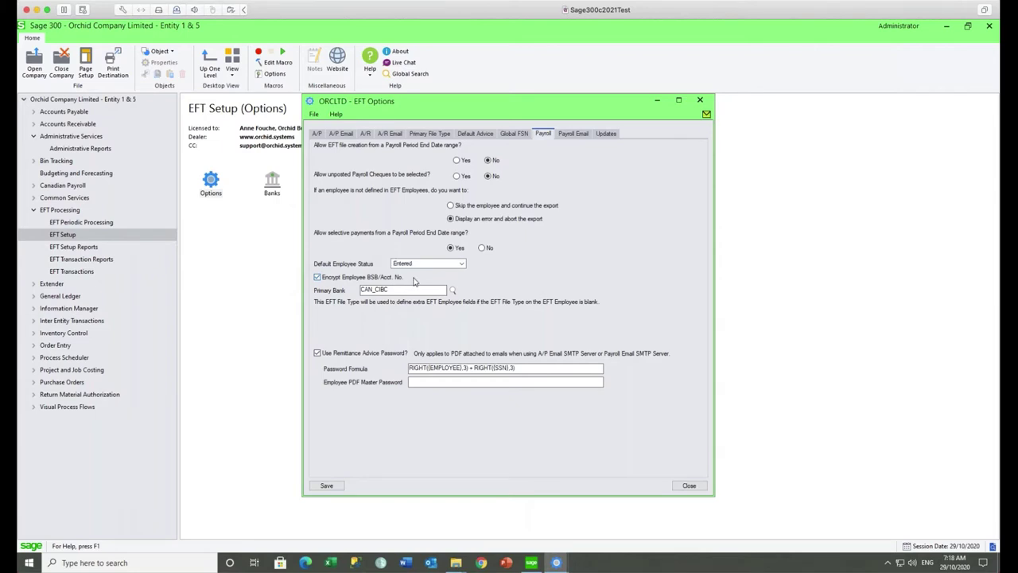
left_click(343, 278)
left_click(367, 136)
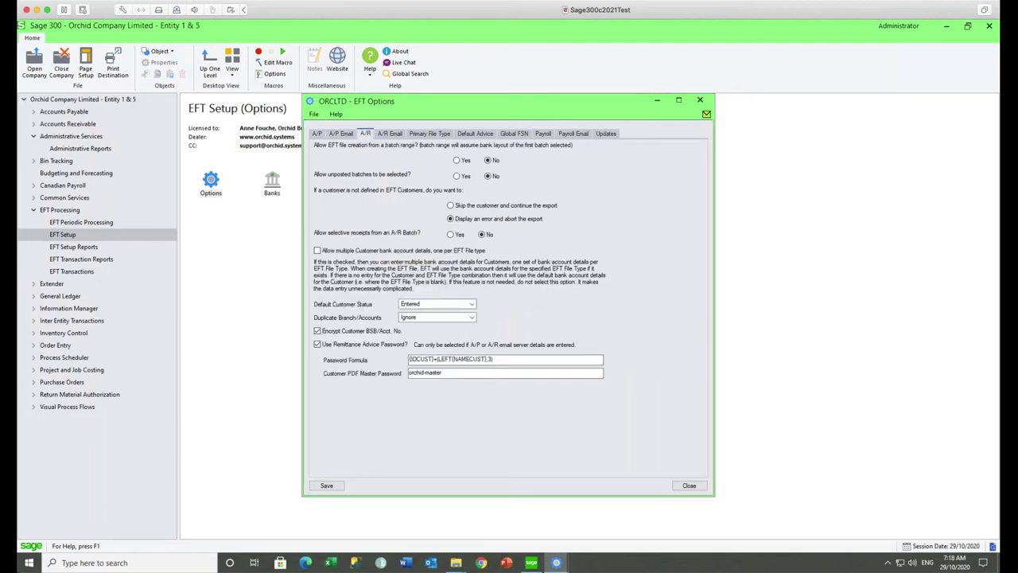
left_click(319, 137)
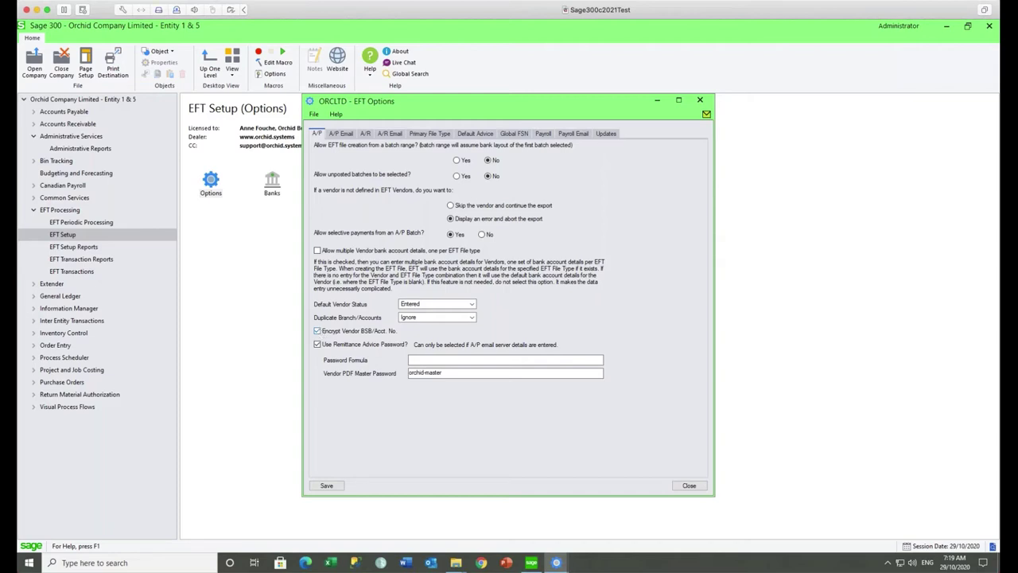
left_click(422, 135)
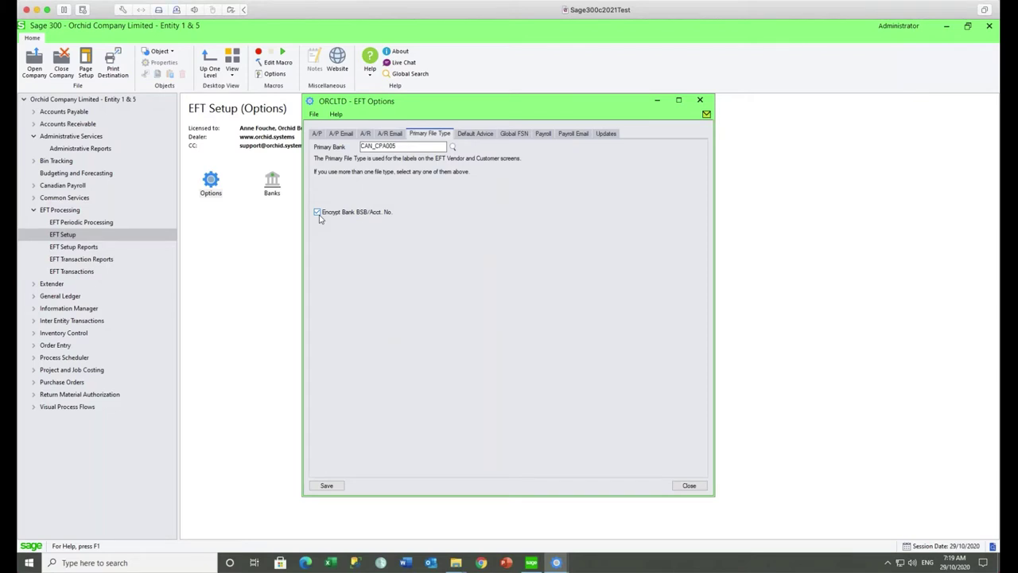
left_click(658, 101)
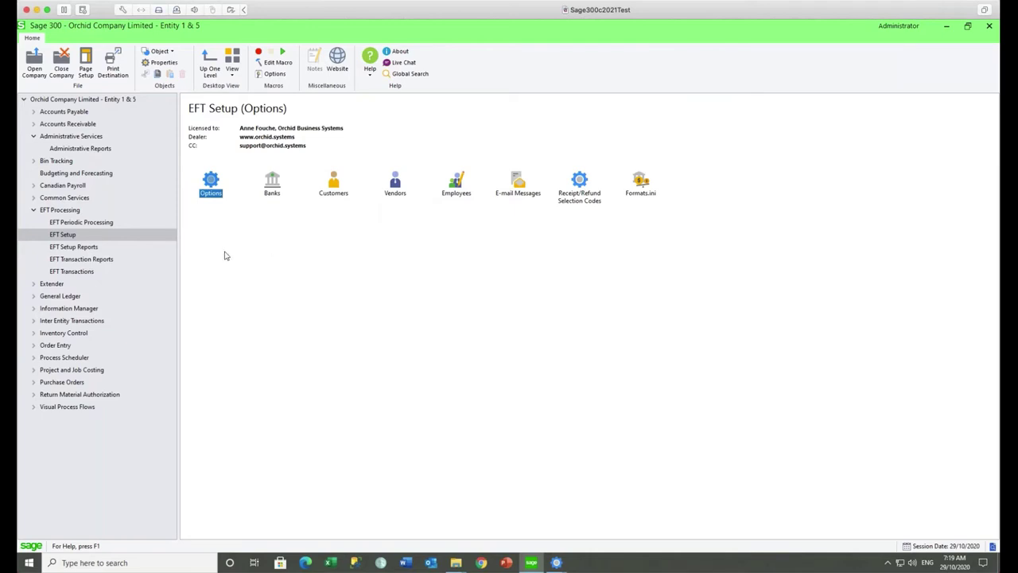
Open the Chloride Systems record in EFT Vendors, inspect its bank name, financial institution ID and account number, and close it.
double_click(395, 188)
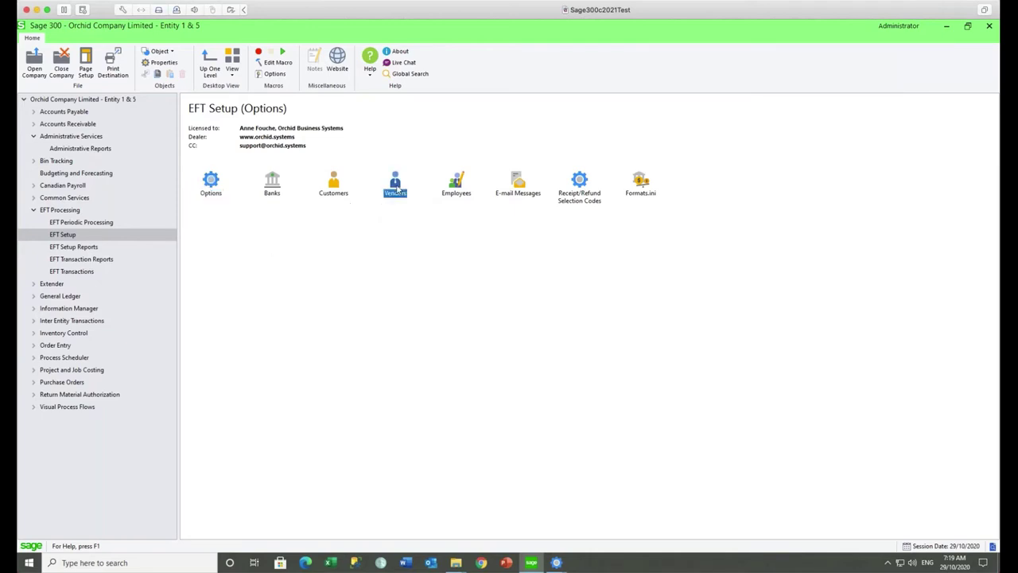
double_click(443, 298)
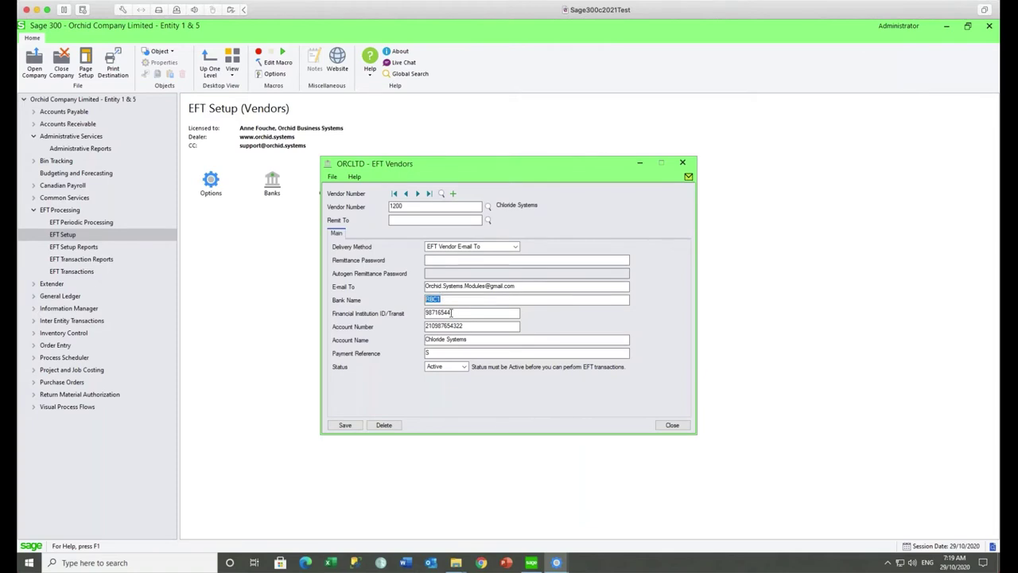
left_click(457, 312)
double_click(470, 313)
key("Tab")
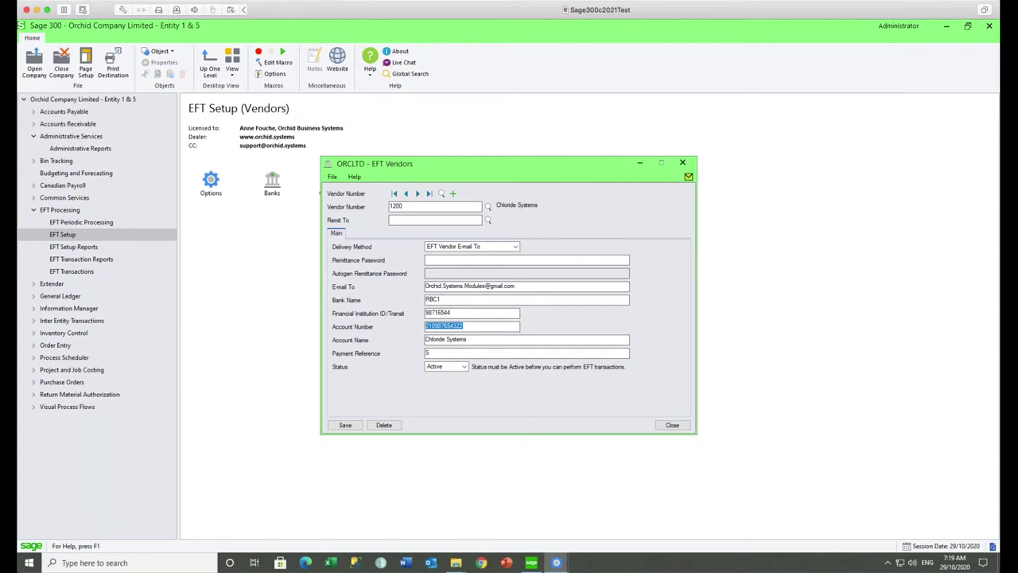
left_click(683, 164)
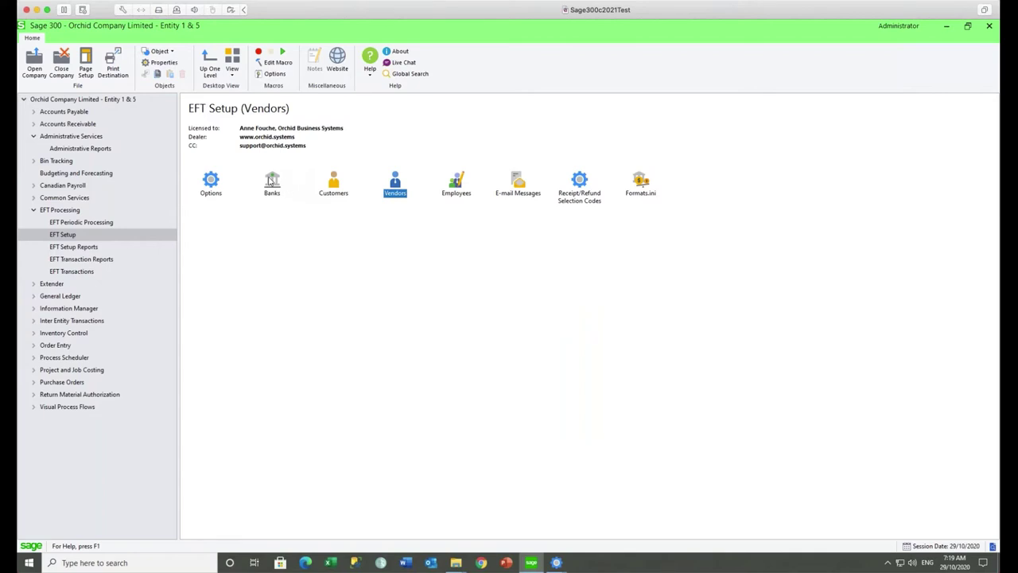
Open EFT Banks and inspect the EFT File Path for payments and refunds of the Canadian Commercial Bank.
double_click(271, 182)
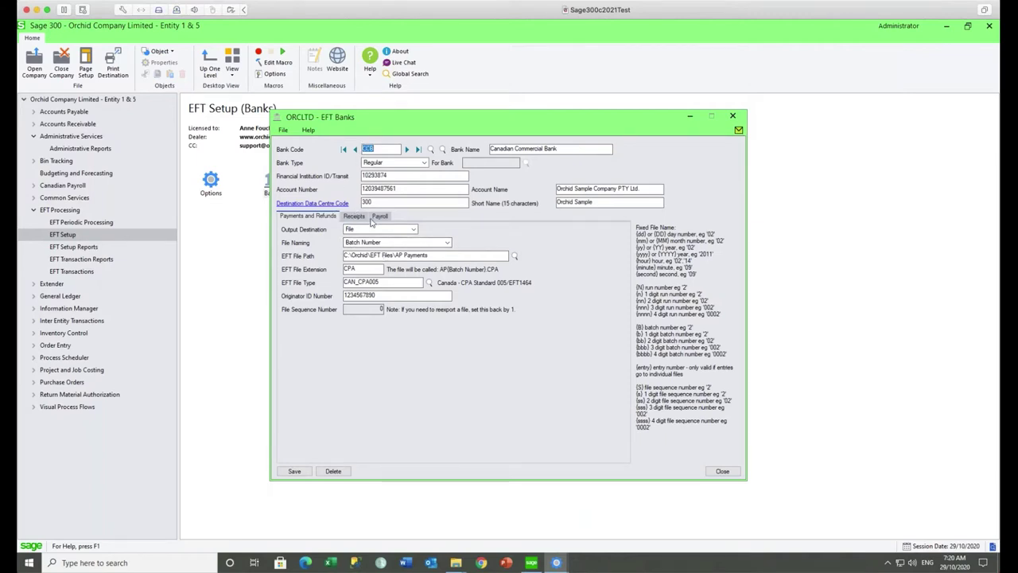
left_click(431, 255)
left_click_drag(431, 256, 322, 256)
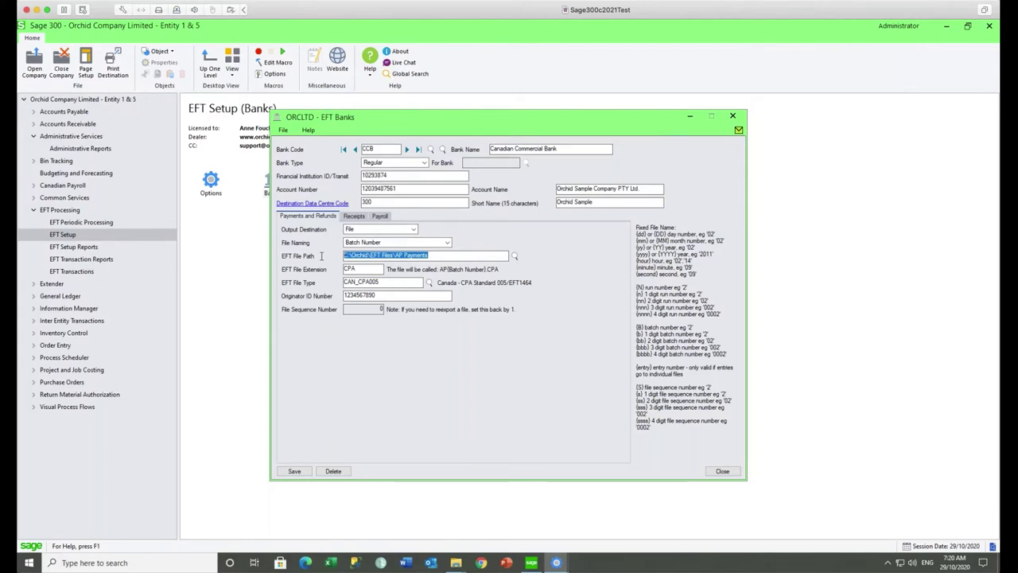
Browse to C:\Orchid\EFT Files\AP Payments in File Explorer, examine the stored payment files and folder path, and minimize the window.
left_click(457, 565)
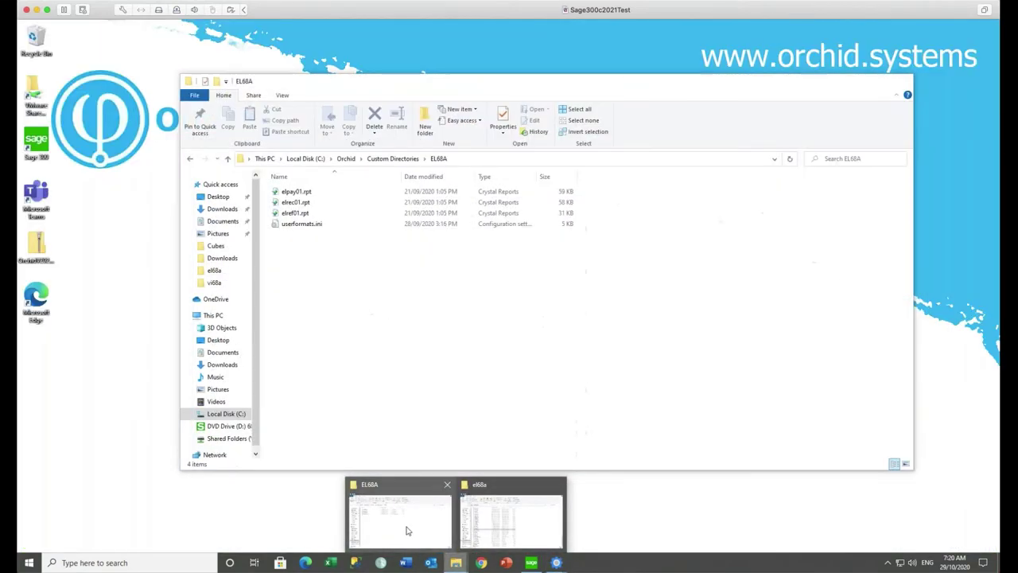
left_click(407, 529)
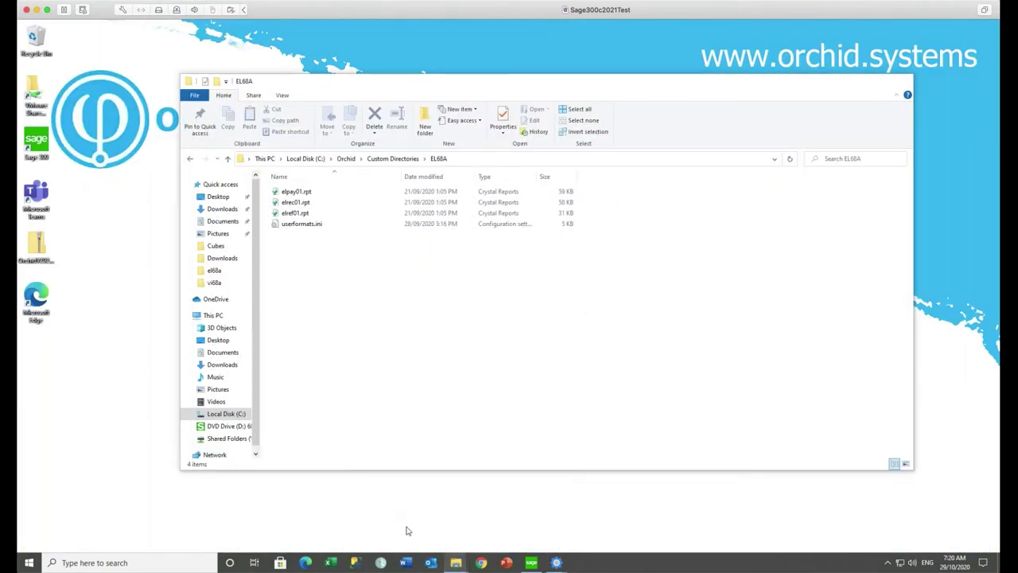
left_click(347, 159)
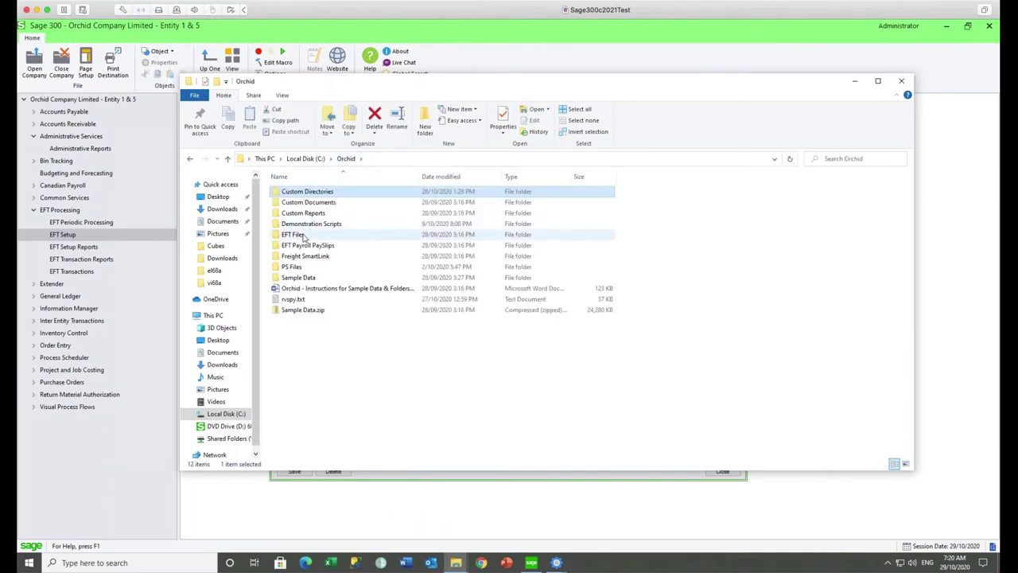
double_click(304, 235)
double_click(307, 194)
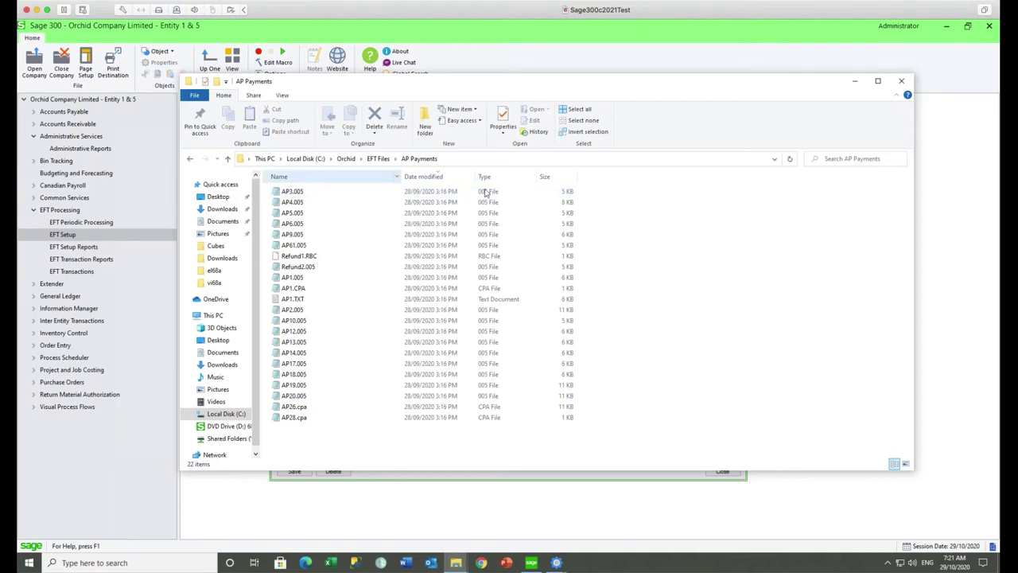
left_click(461, 158)
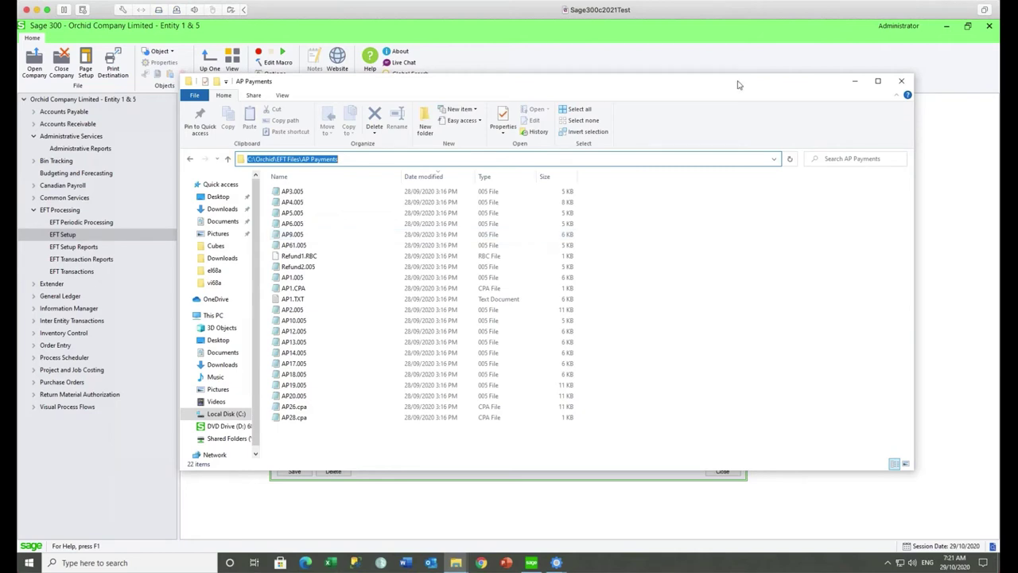
left_click(856, 85)
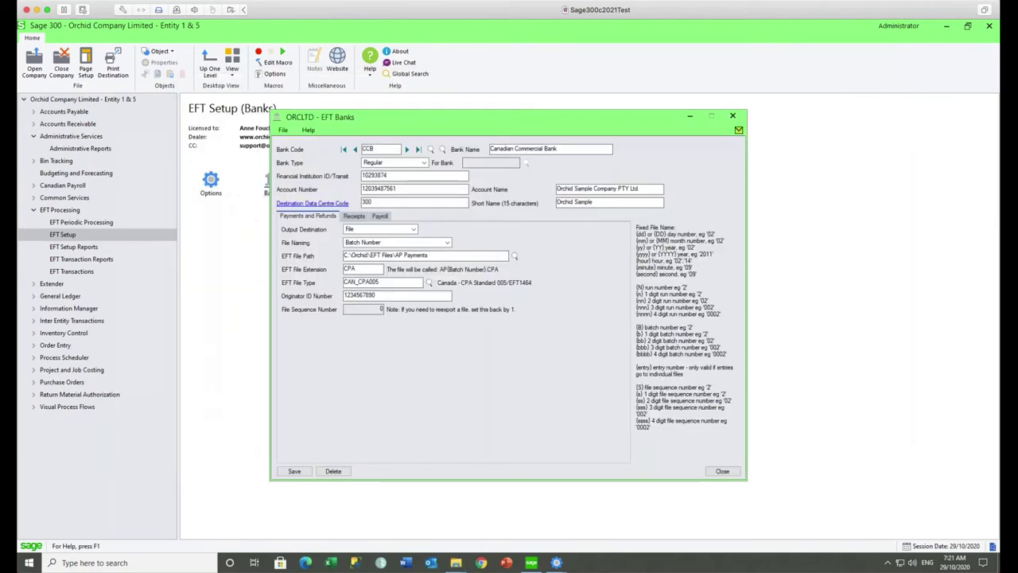
Try the SFTP With Password and SFTP With Key File output destinations for payments and refunds, entering sdfsdf as the host name.
left_click(414, 230)
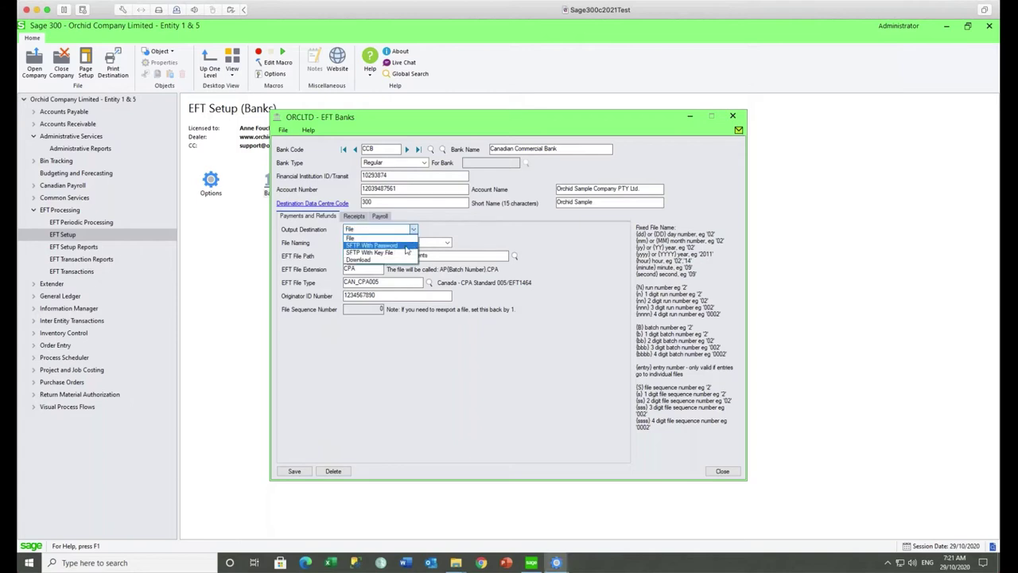
left_click(406, 246)
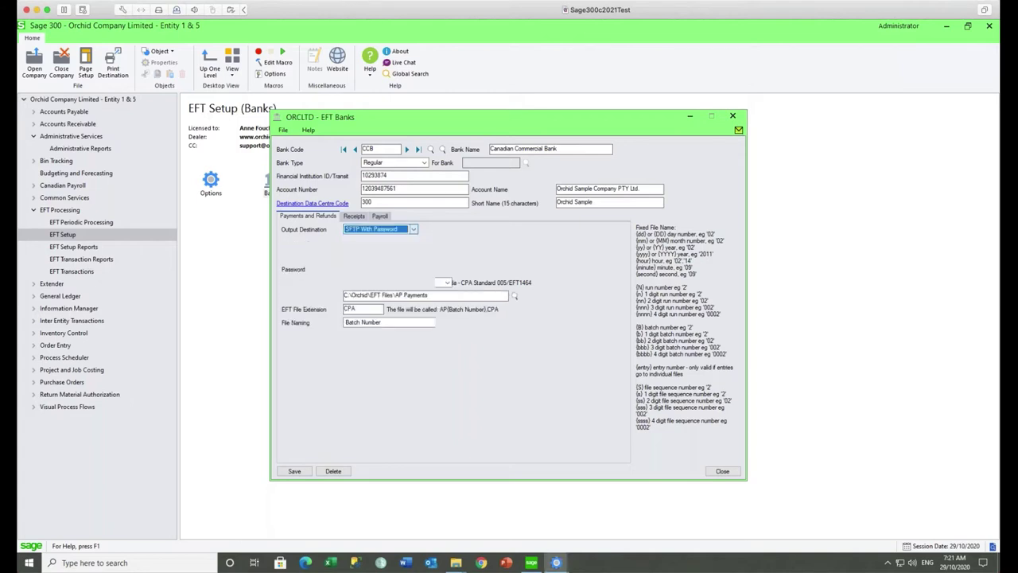
left_click(413, 231)
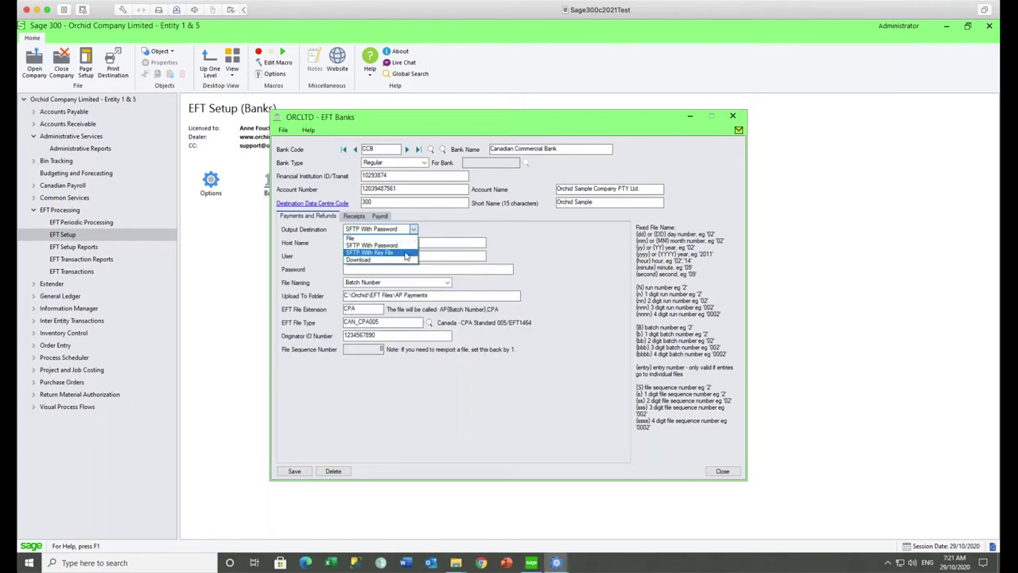
left_click(405, 253)
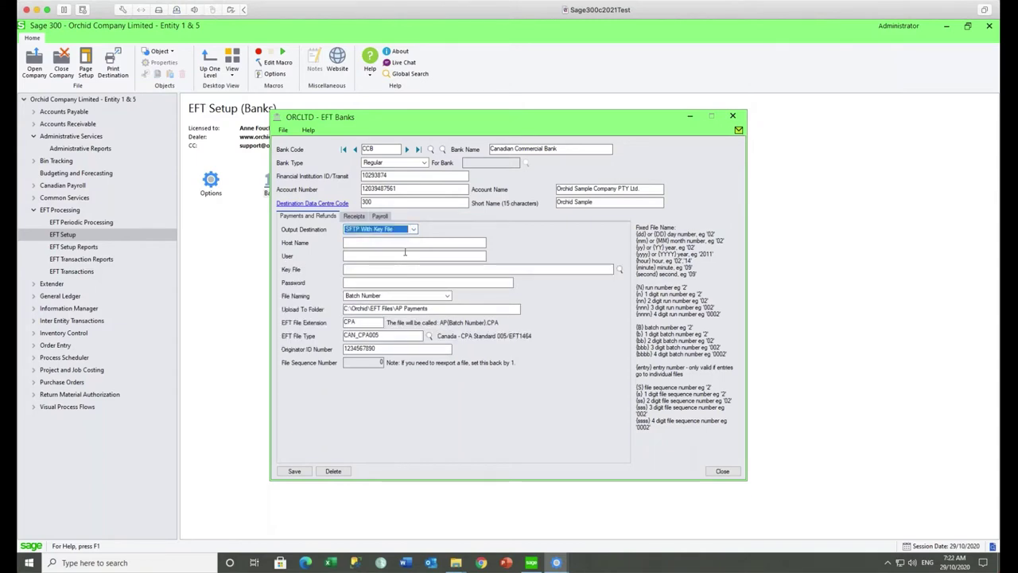
left_click(391, 242)
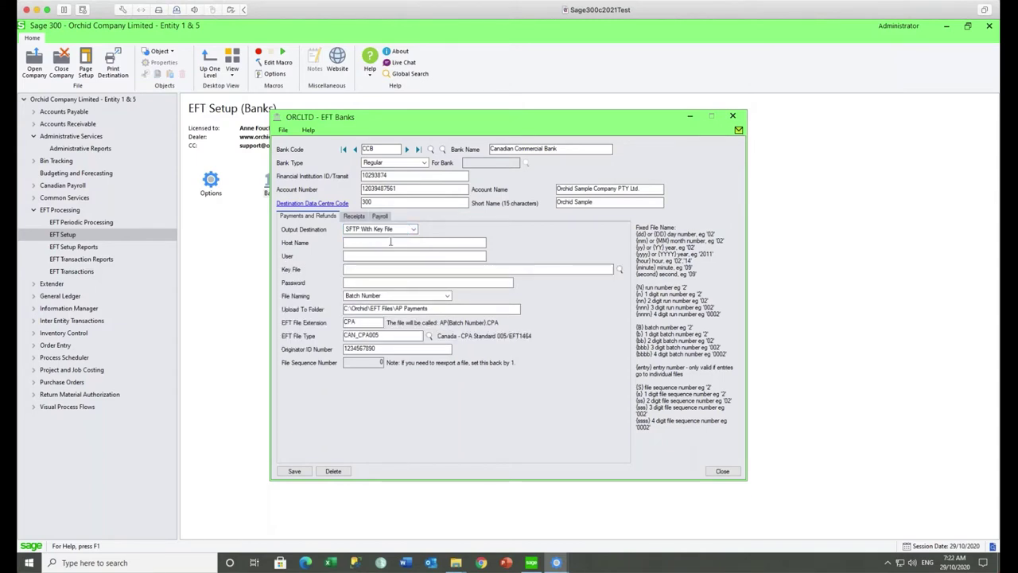
type("sdfsdf")
left_click(413, 230)
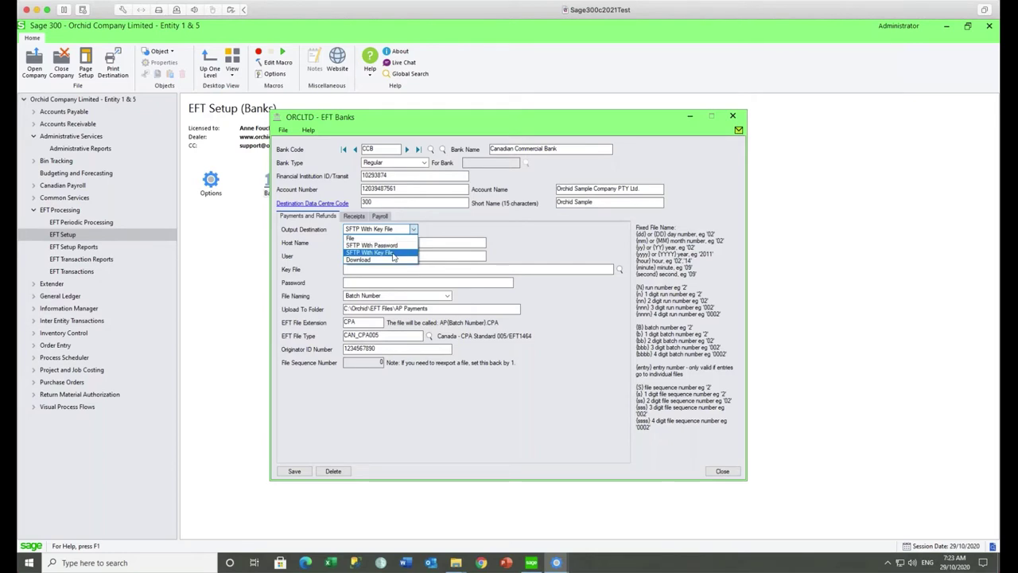
left_click(393, 254)
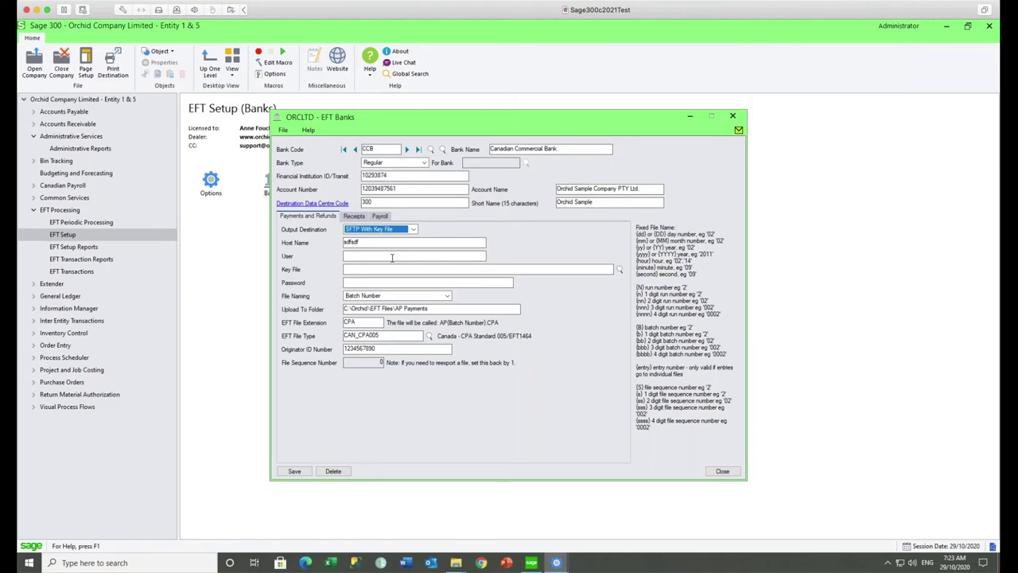
Re-examine the files in the AP Payments folder, minimize it, and close the EFT Banks record without saving its changes.
left_click(456, 563)
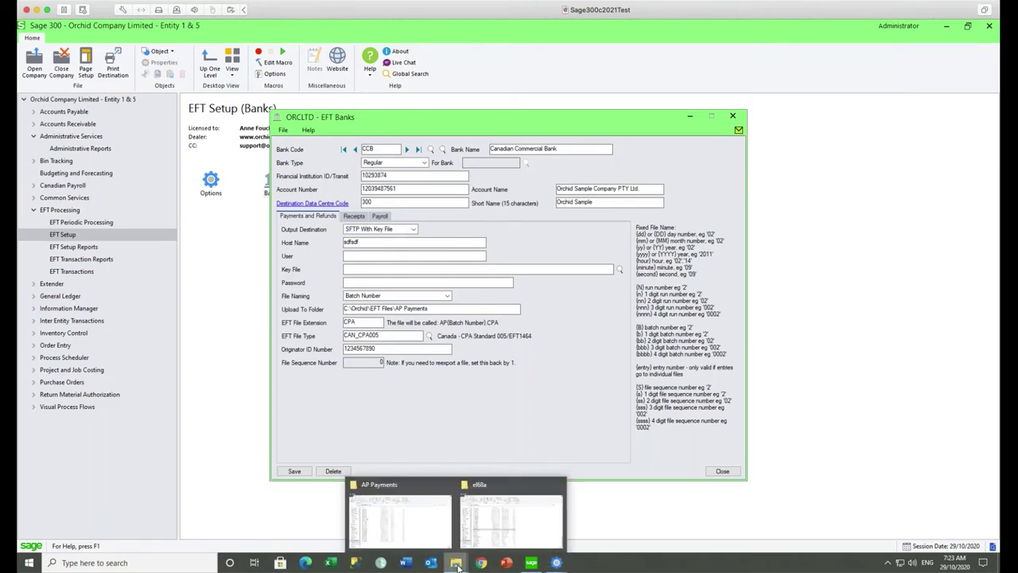
left_click(402, 521)
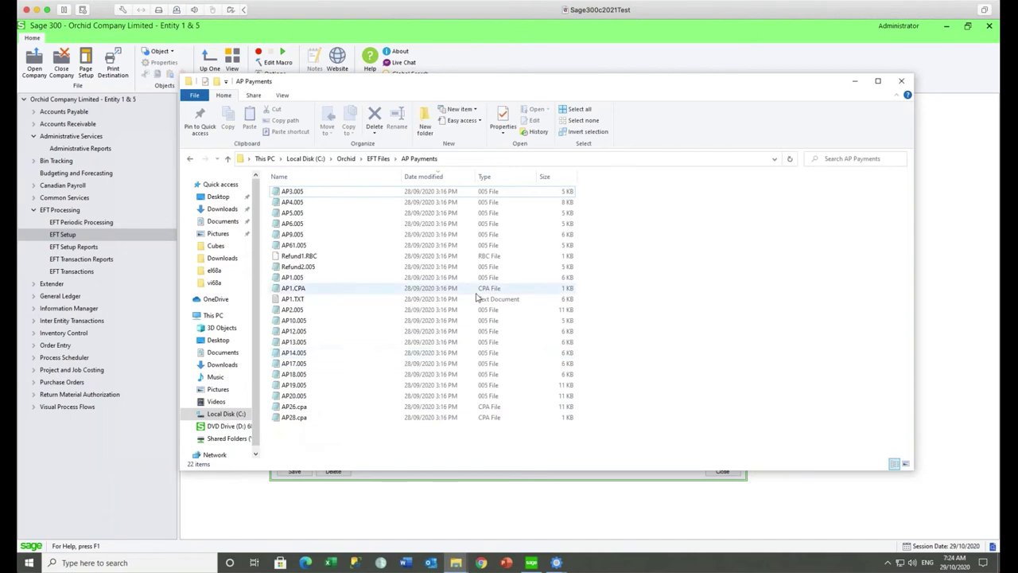
left_click(851, 83)
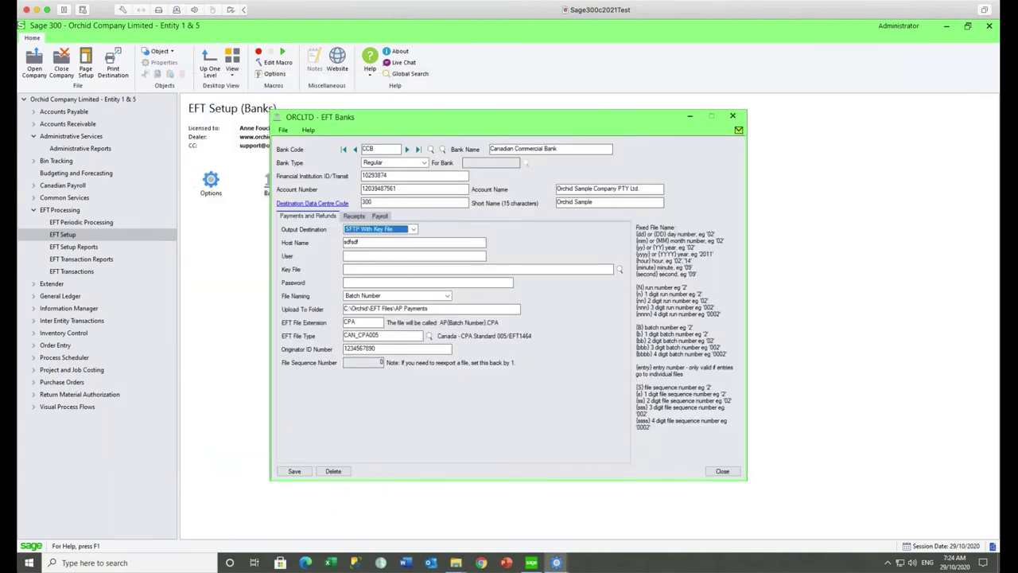
left_click(734, 118)
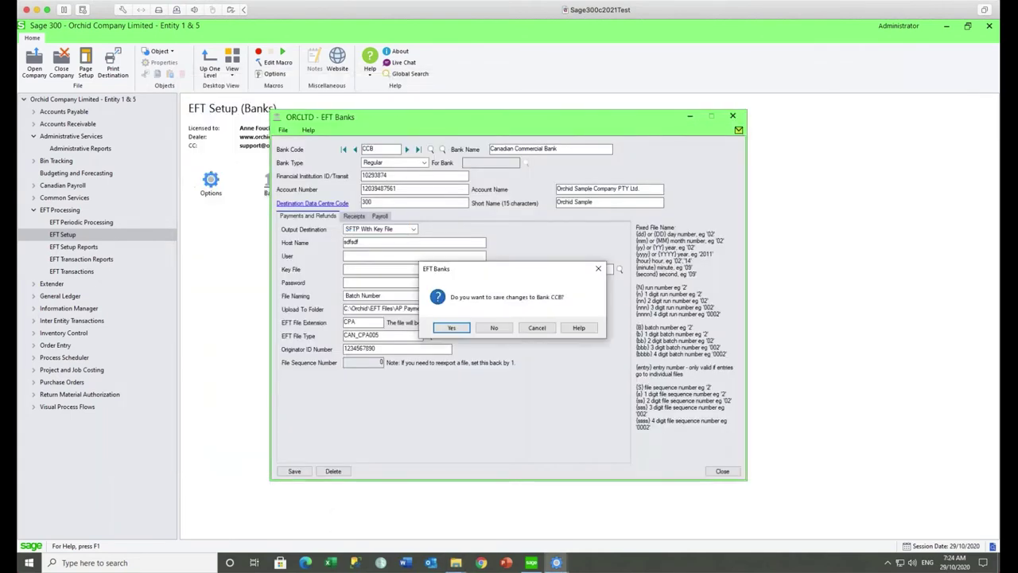
left_click(493, 329)
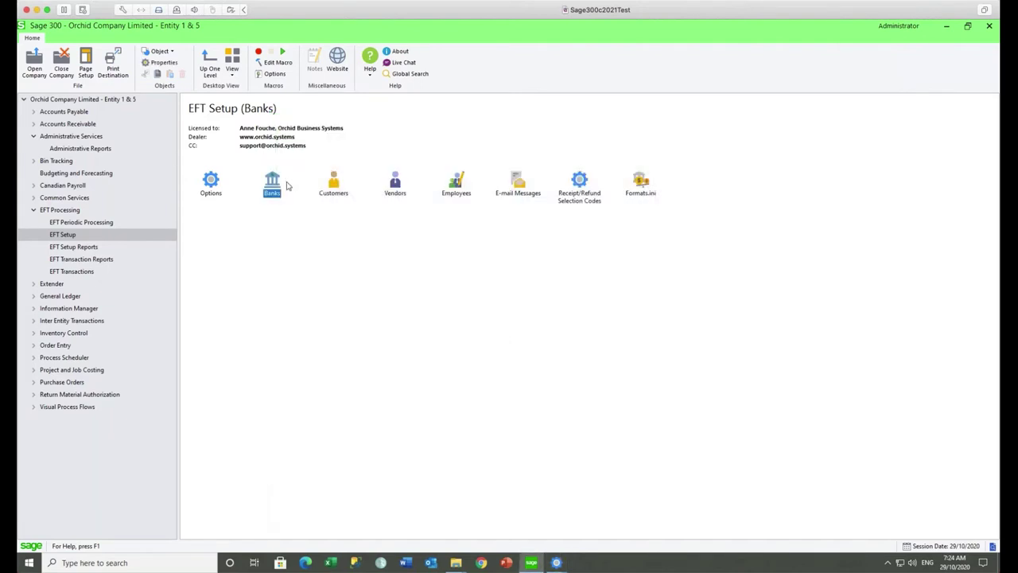
Open EFT Options and inspect the remittance advice password settings for A/P and Payroll, including the EMPLOYEE and SSN parts of the payroll formula.
double_click(214, 183)
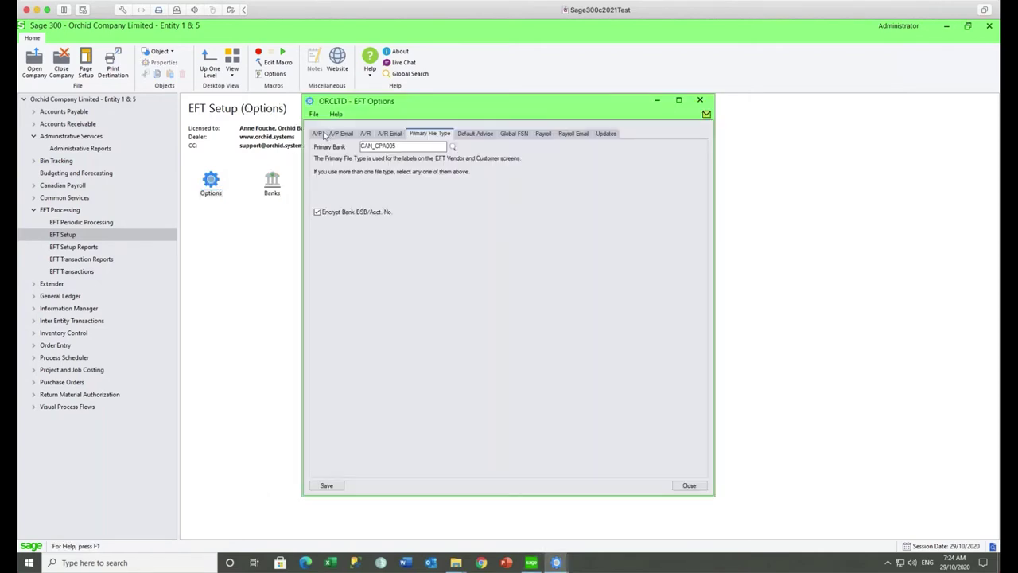
left_click(319, 133)
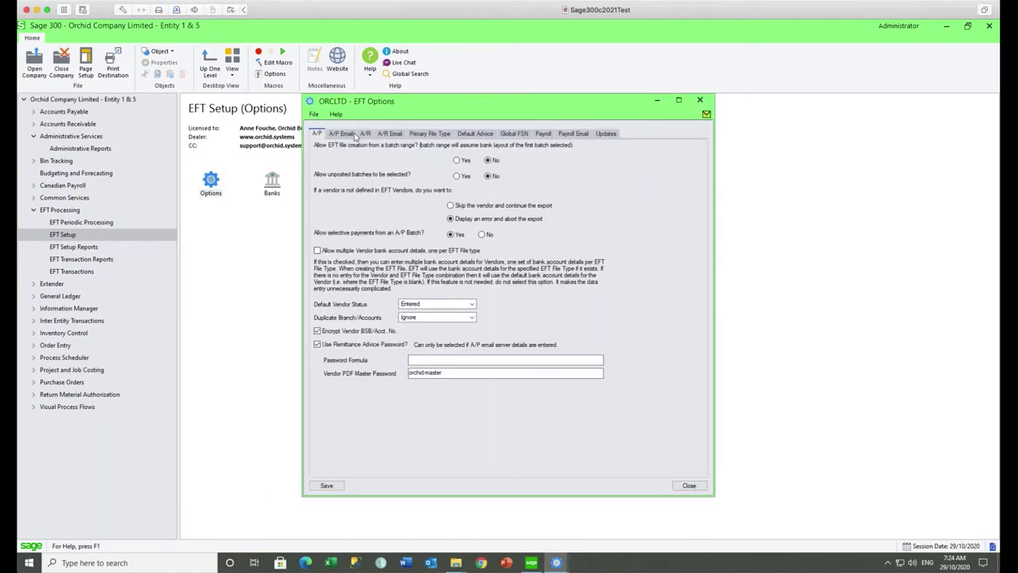
left_click(548, 136)
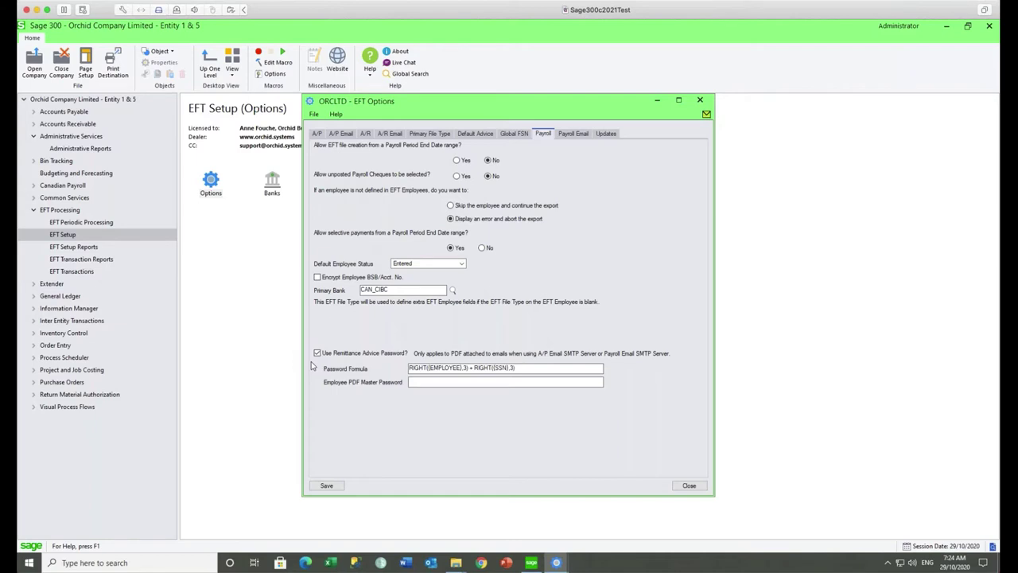
left_click_drag(529, 368, 401, 373)
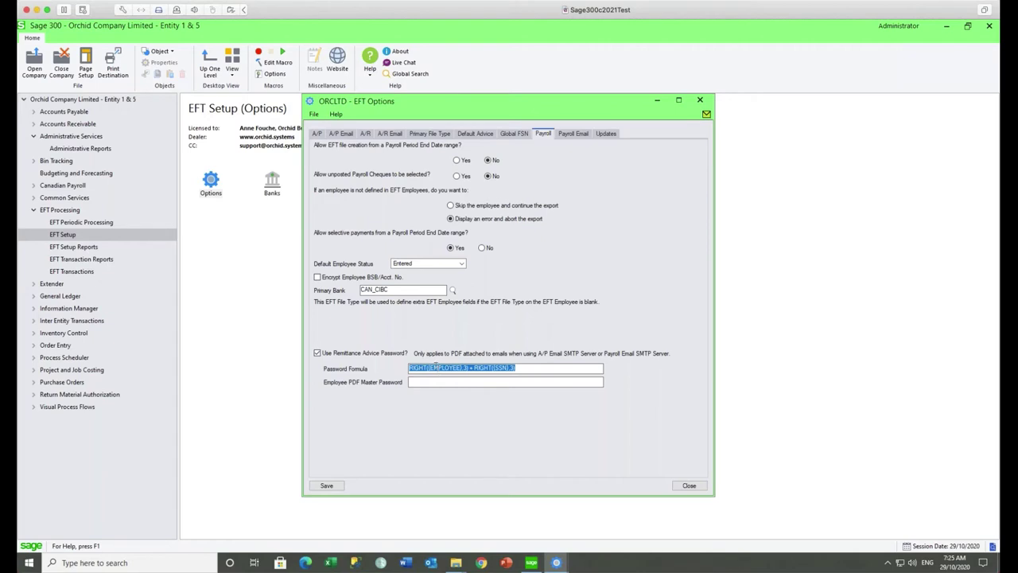
left_click(435, 367)
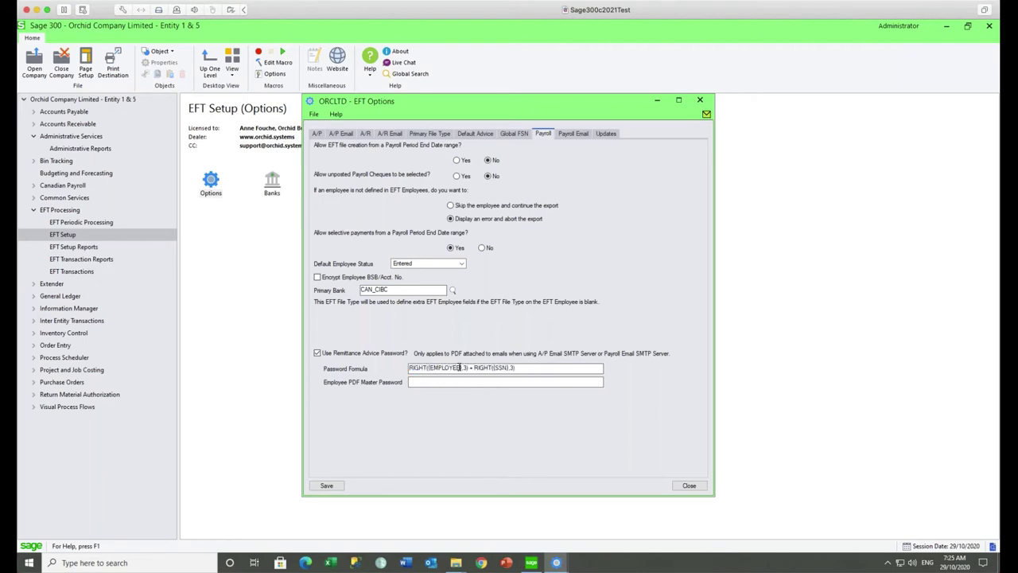
left_click_drag(460, 368, 428, 368)
left_click_drag(507, 368, 496, 368)
Open EFT Employees and compare the manual and autogenerated remittance passwords across employee records.
left_click(68, 235)
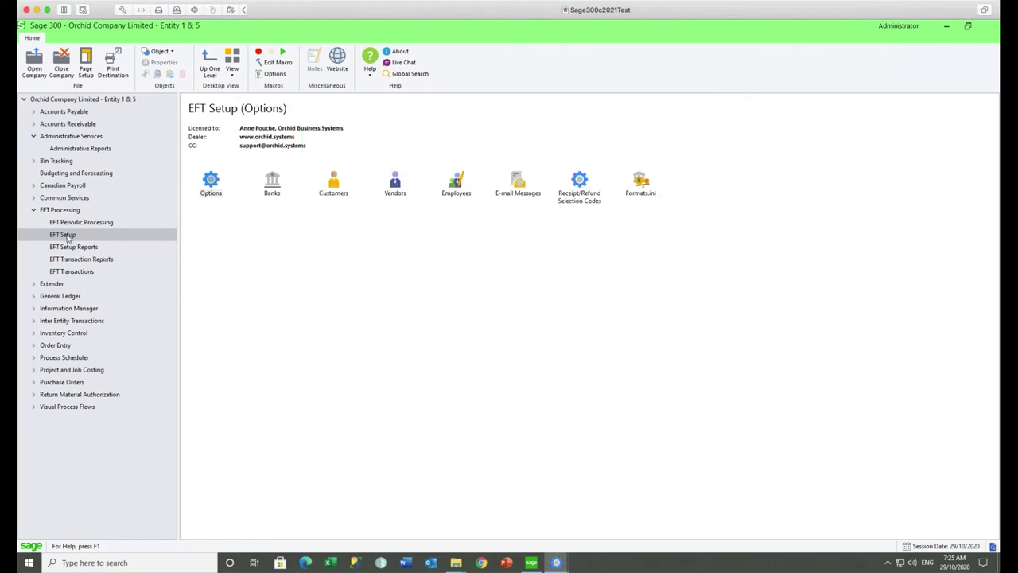
left_click(456, 183)
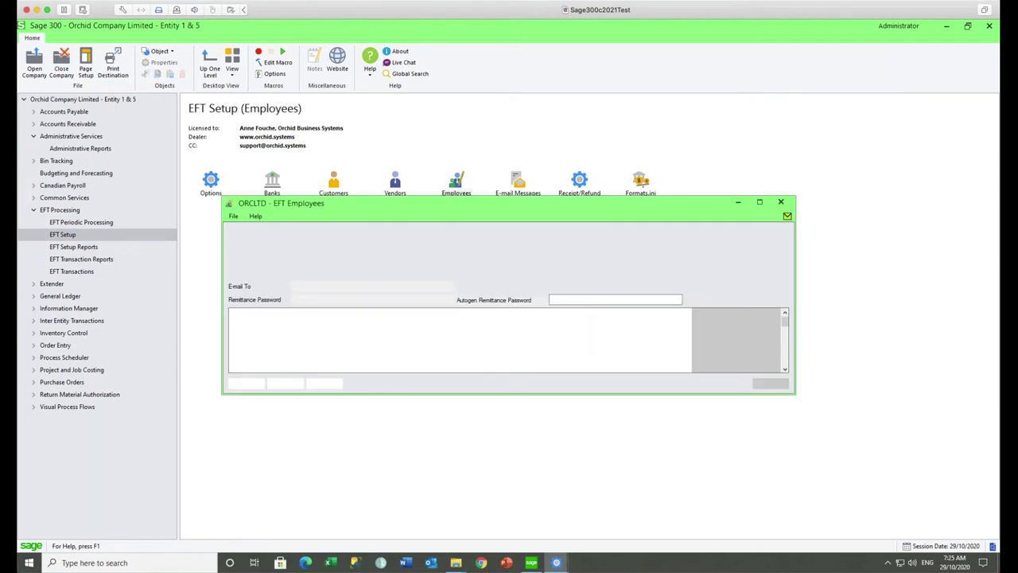
left_click(401, 233)
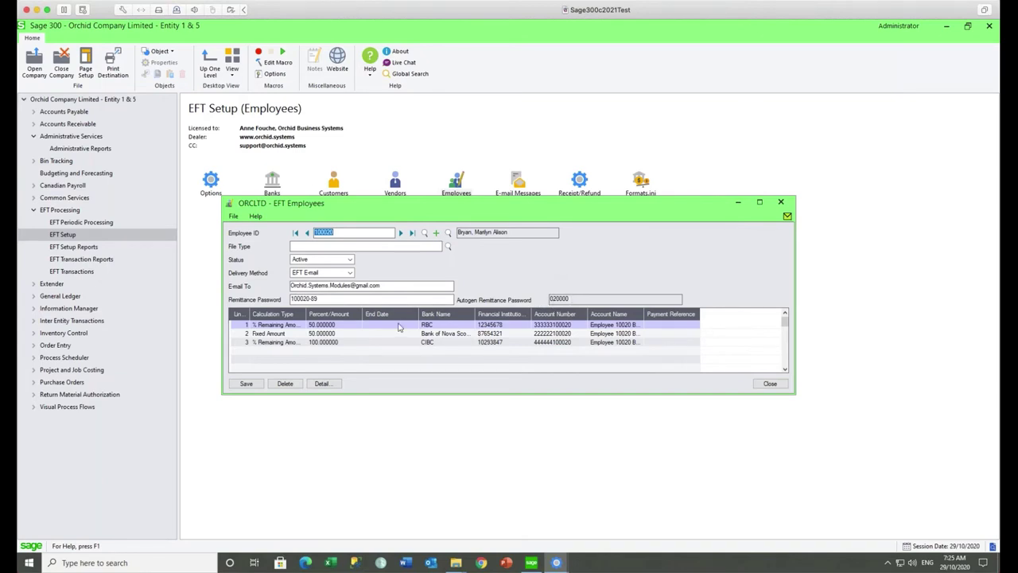
left_click_drag(341, 300, 281, 299)
left_click_drag(335, 296, 281, 298)
left_click(401, 232)
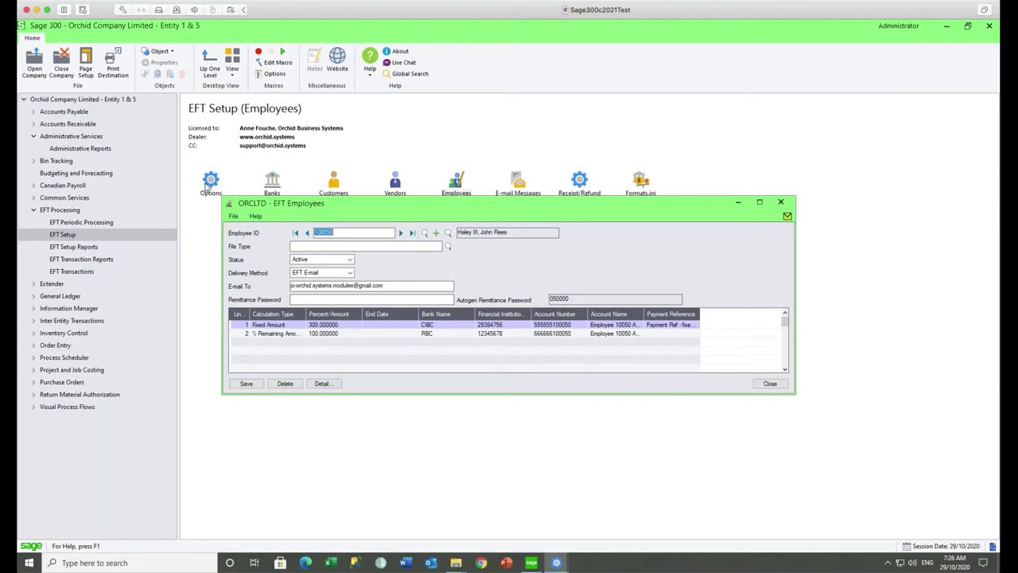
Reopen EFT Options and inspect the employee and vendor PDF master password fields for Payroll and A/P.
double_click(205, 188)
left_click(427, 382)
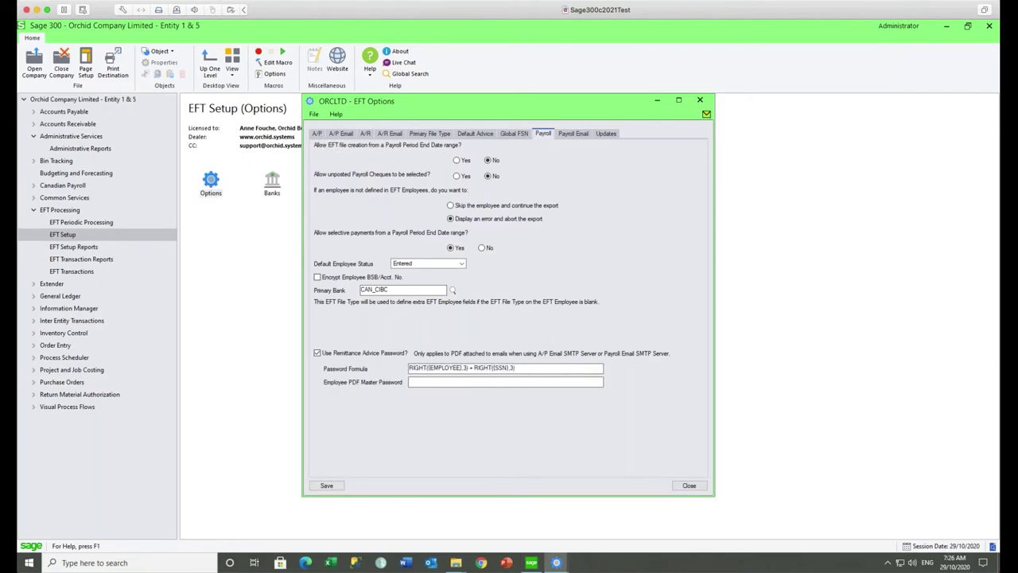
left_click(318, 133)
left_click_drag(457, 373, 389, 372)
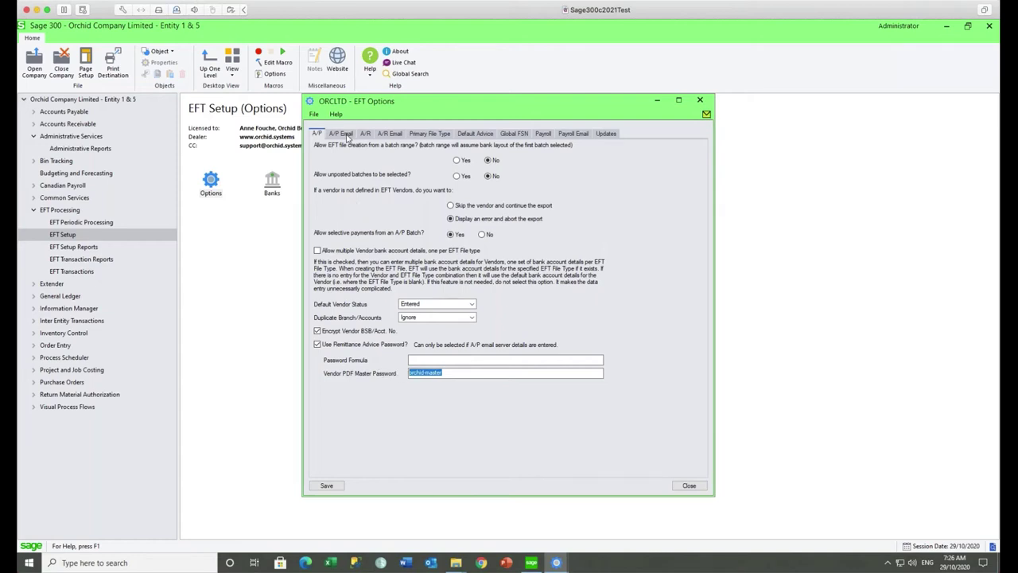
Review the A/P email server and Payroll settings, and inspect the Payroll Stubs/Slips Print Folder among the default advice options.
left_click(347, 135)
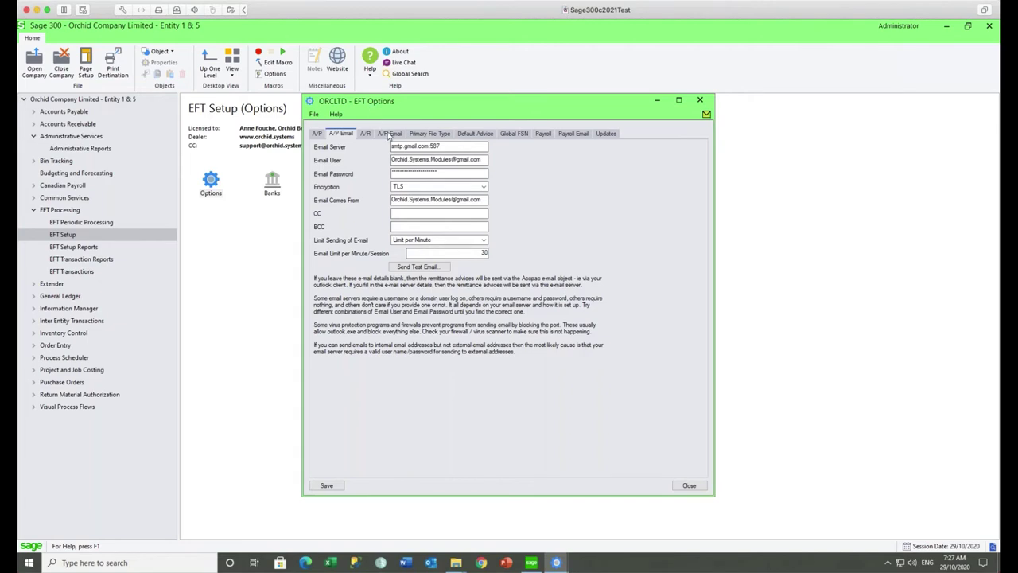
left_click(545, 135)
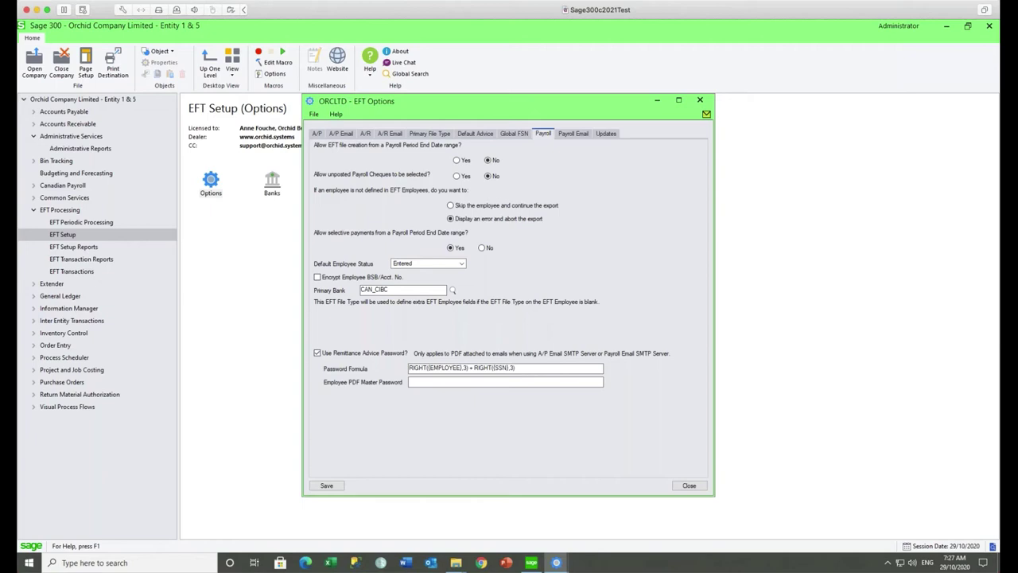
left_click(477, 133)
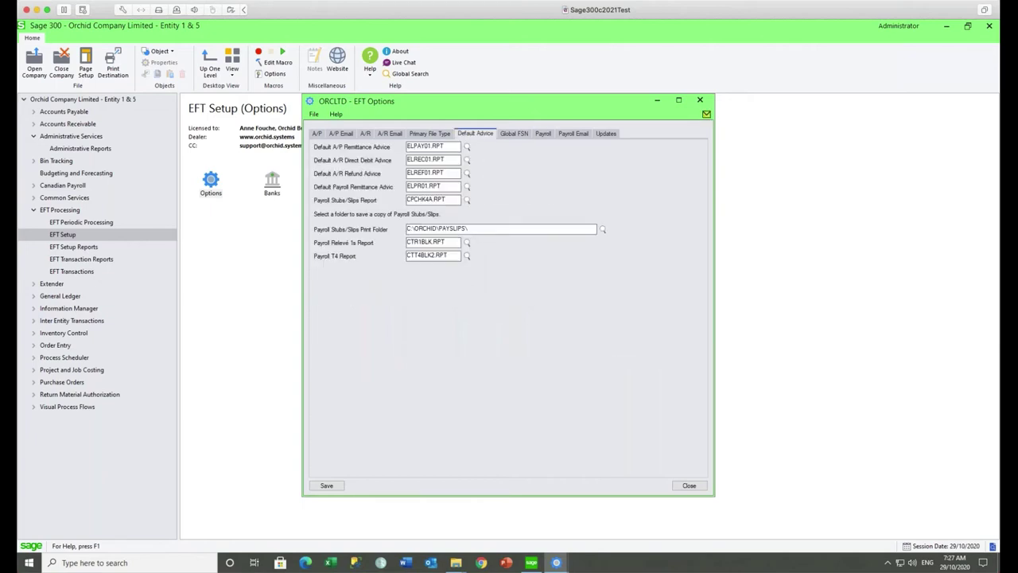
double_click(475, 228)
left_click_drag(480, 229, 385, 229)
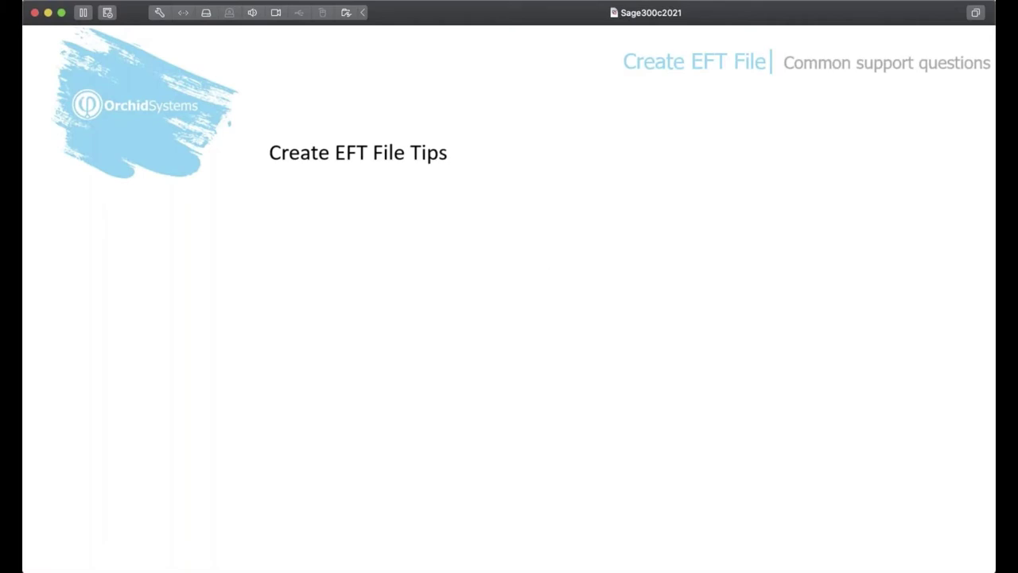
key("Right")
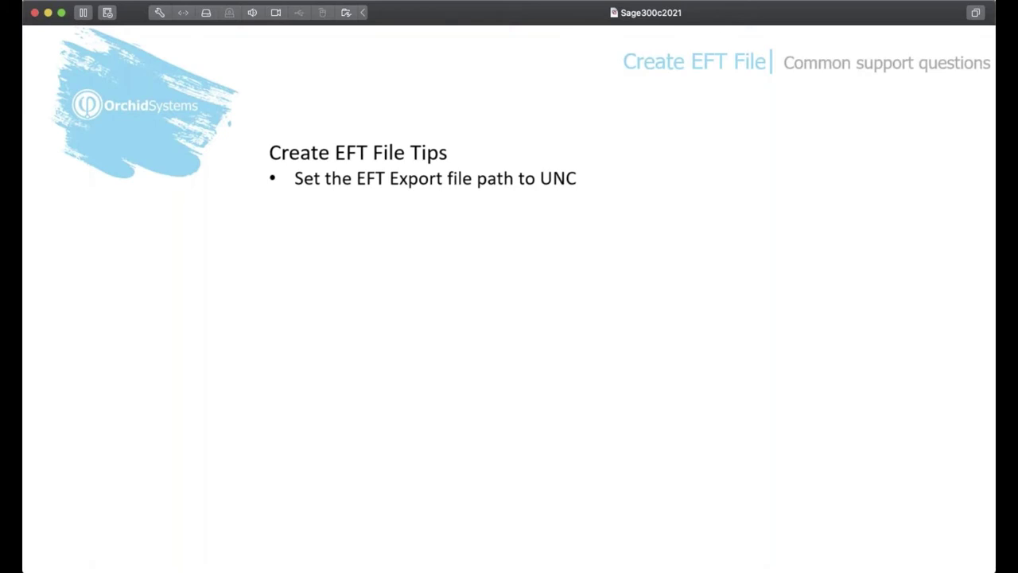
key("Right")
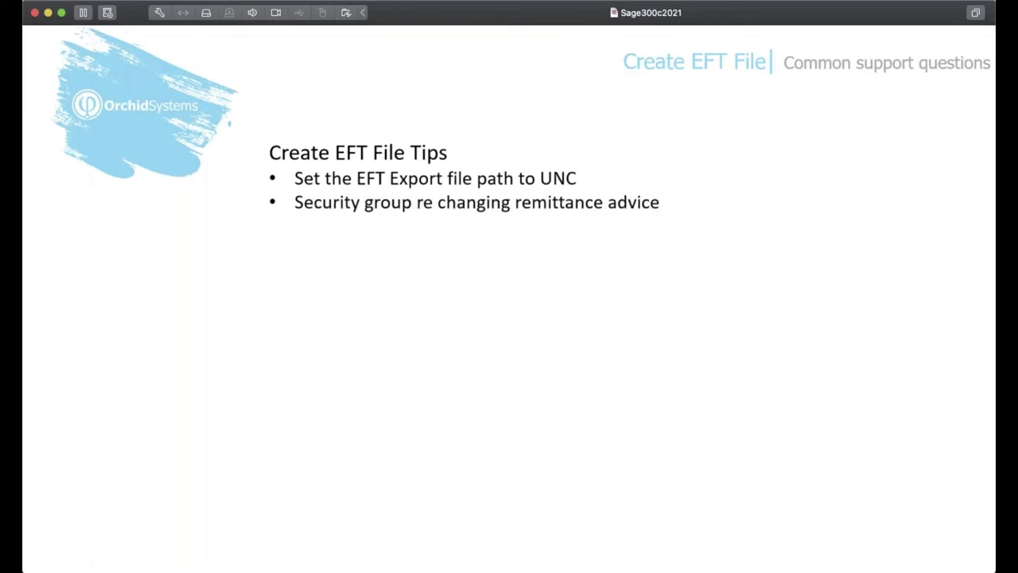
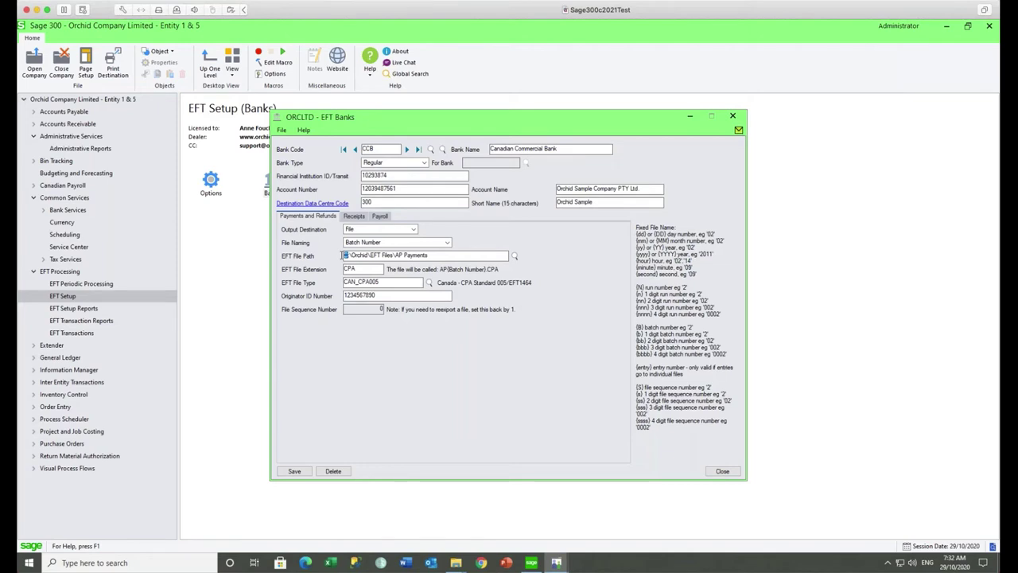
Try replacing the drive letter in bank CCB's payments EFT File Path with a UNC prefix, and close EFT Banks without saving.
left_click(436, 256)
left_click_drag(435, 256, 334, 263)
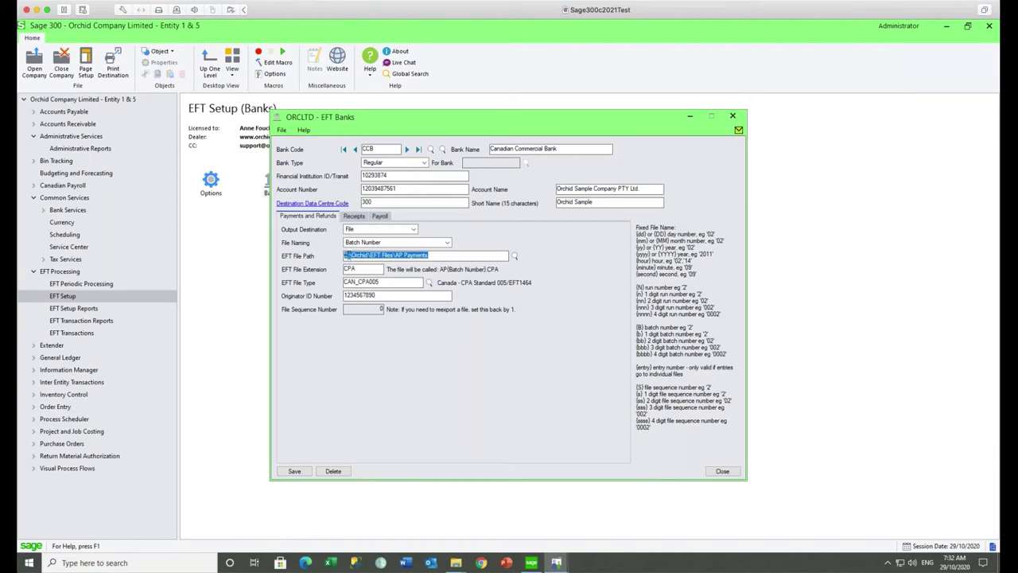
left_click_drag(345, 256, 343, 255)
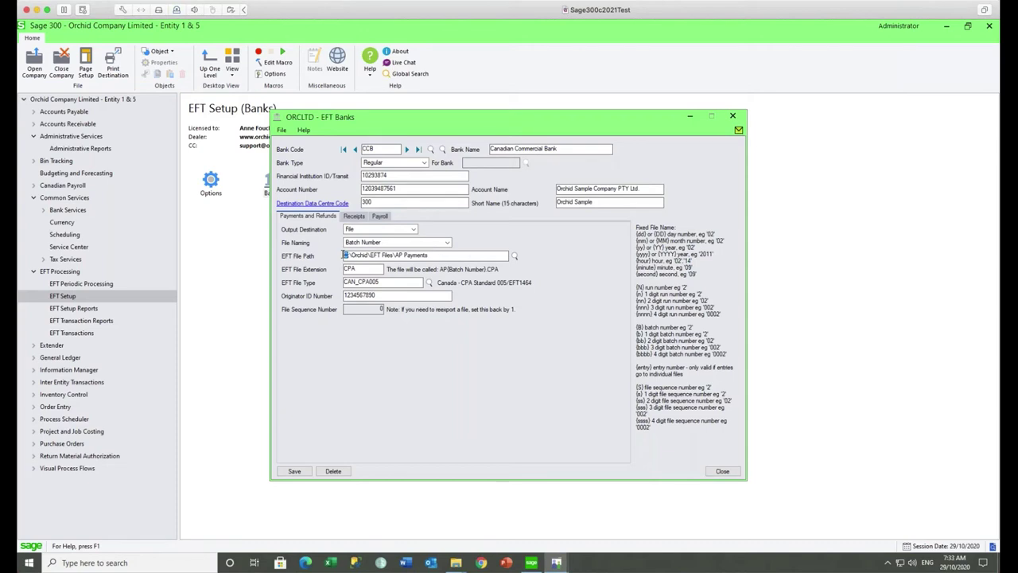
type("\\\\vnn")
left_click(734, 118)
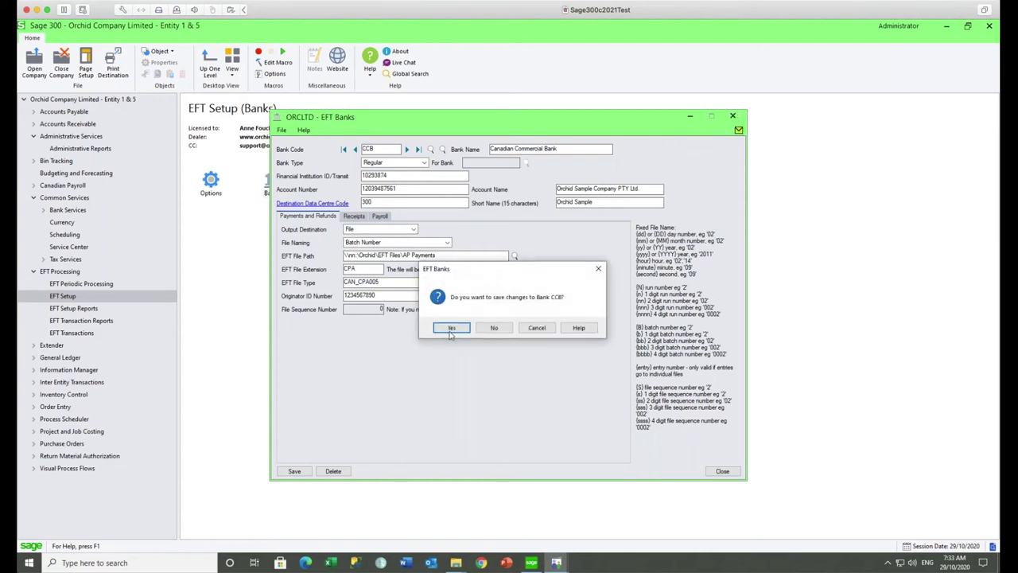
left_click(493, 329)
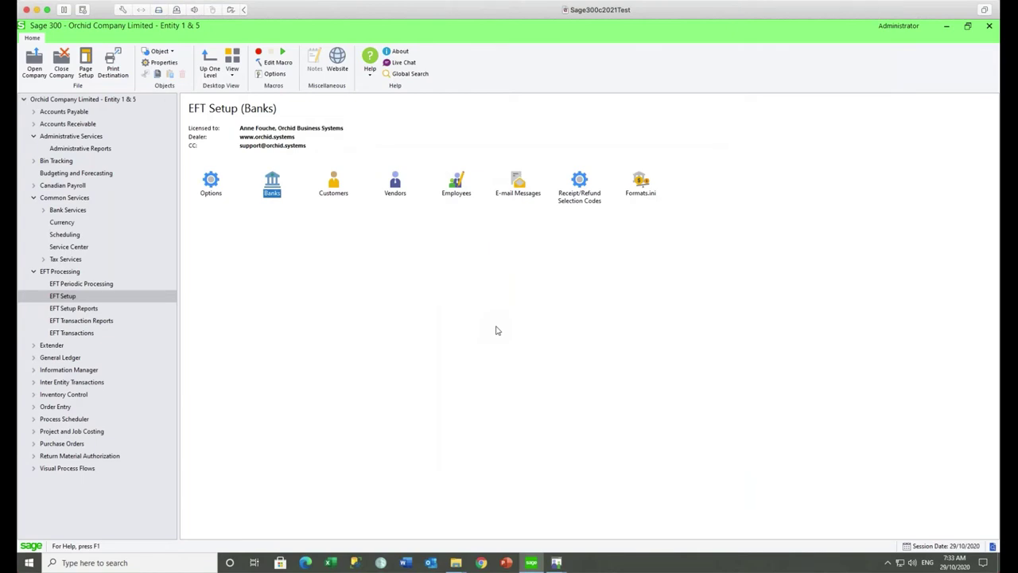
Open EFT Options and inspect the default A/P and Payroll remittance advice reports.
left_click(214, 183)
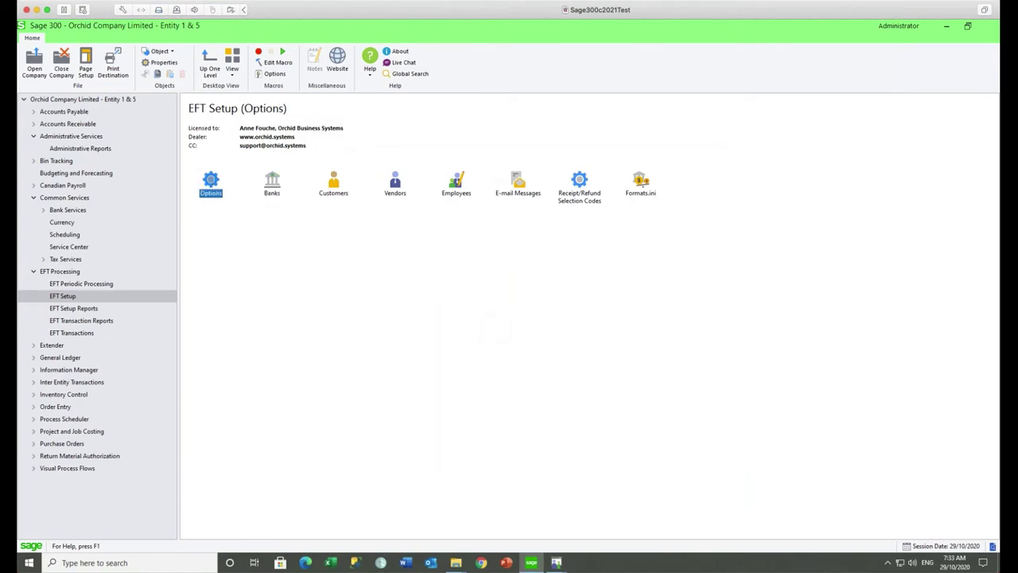
double_click(220, 183)
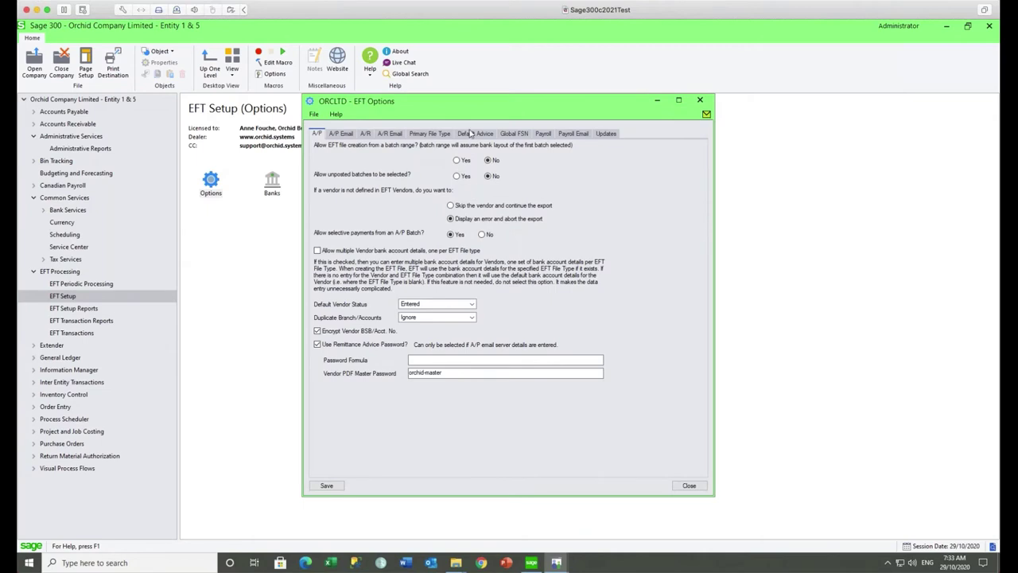
left_click(474, 133)
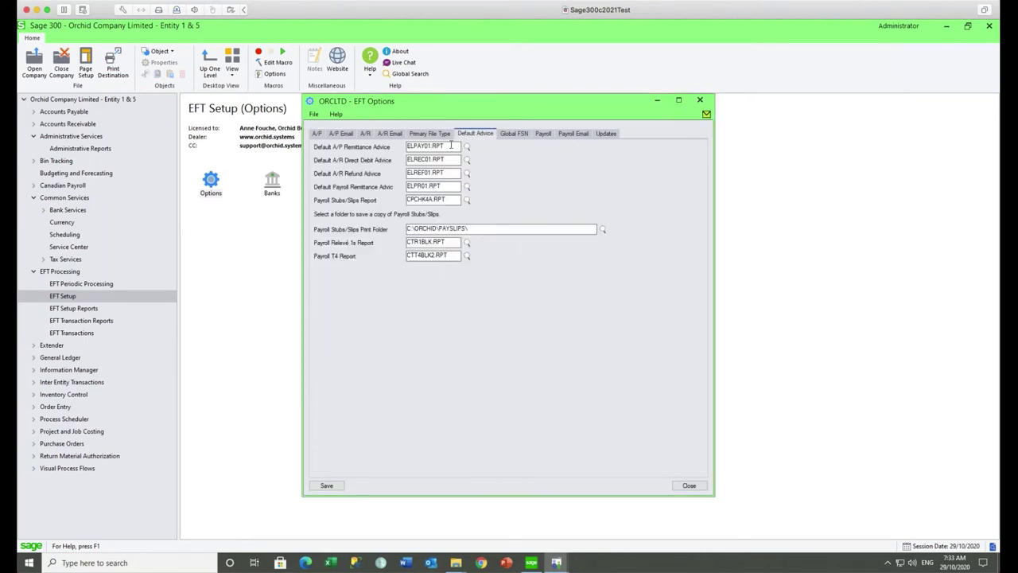
left_click_drag(451, 146, 396, 166)
left_click_drag(451, 186, 387, 185)
Open Security Groups and inspect the Select Remittance Advice Layout permission in the EFT Processing group APPROVE.
left_click(90, 137)
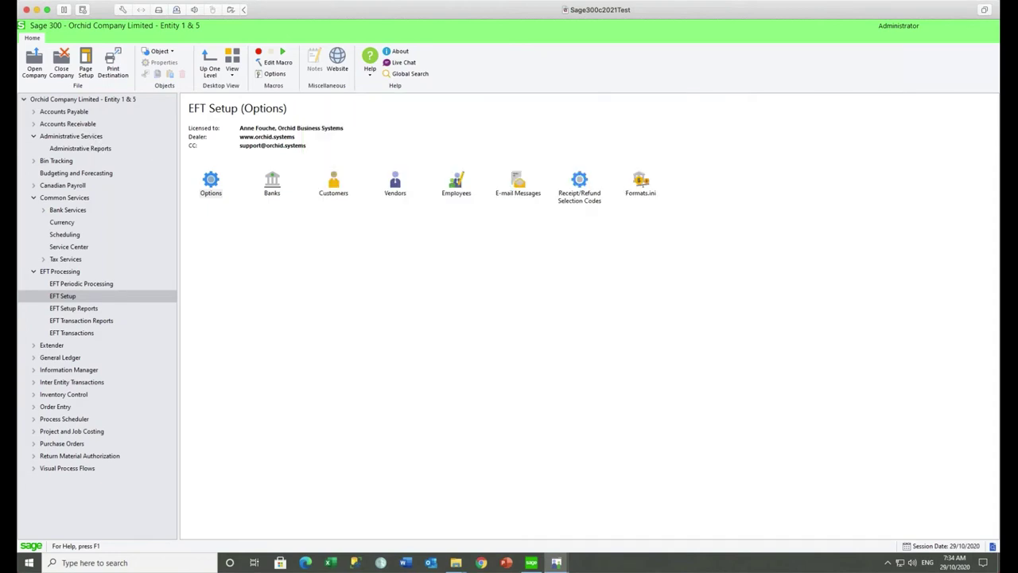
double_click(272, 184)
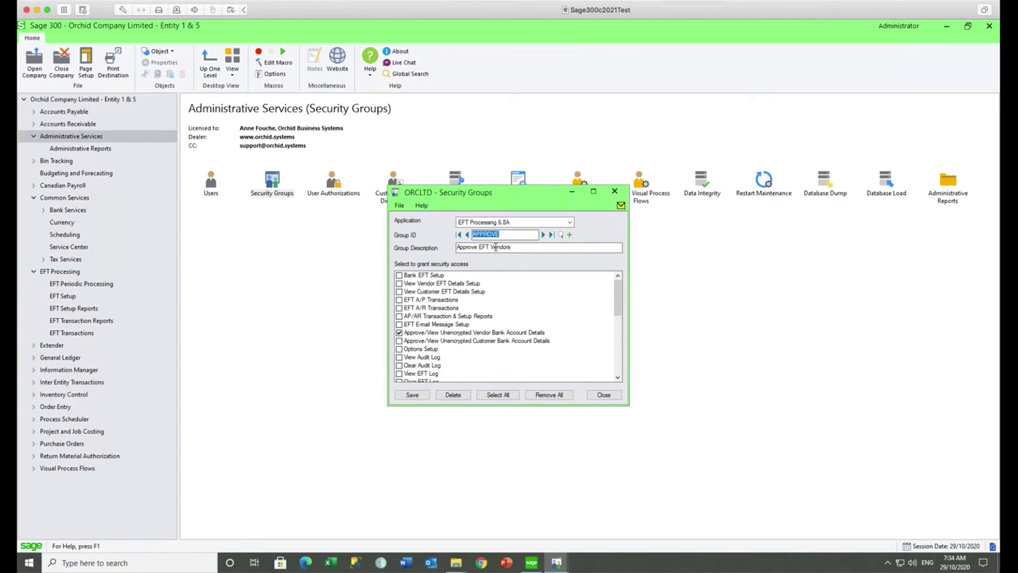
left_click(619, 329)
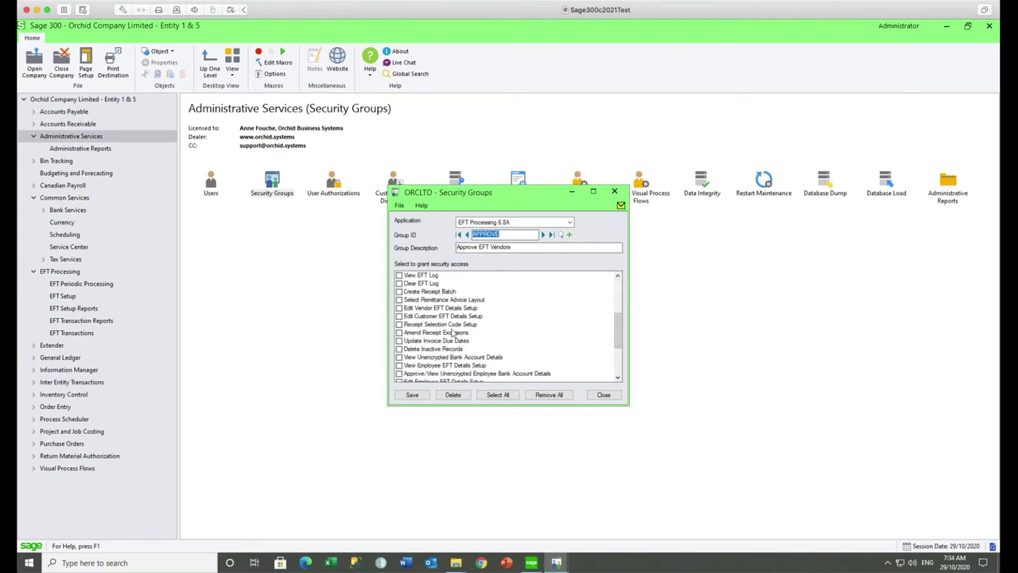
left_click(399, 300)
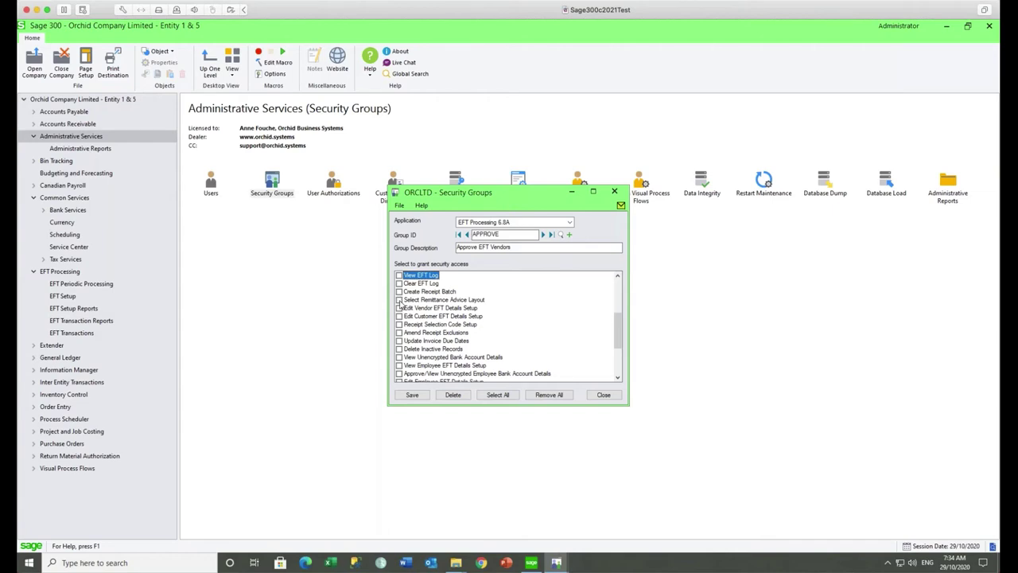
Open EFT Print Advices, inspect the report setting and its file browser, and close without choosing another report.
left_click(81, 322)
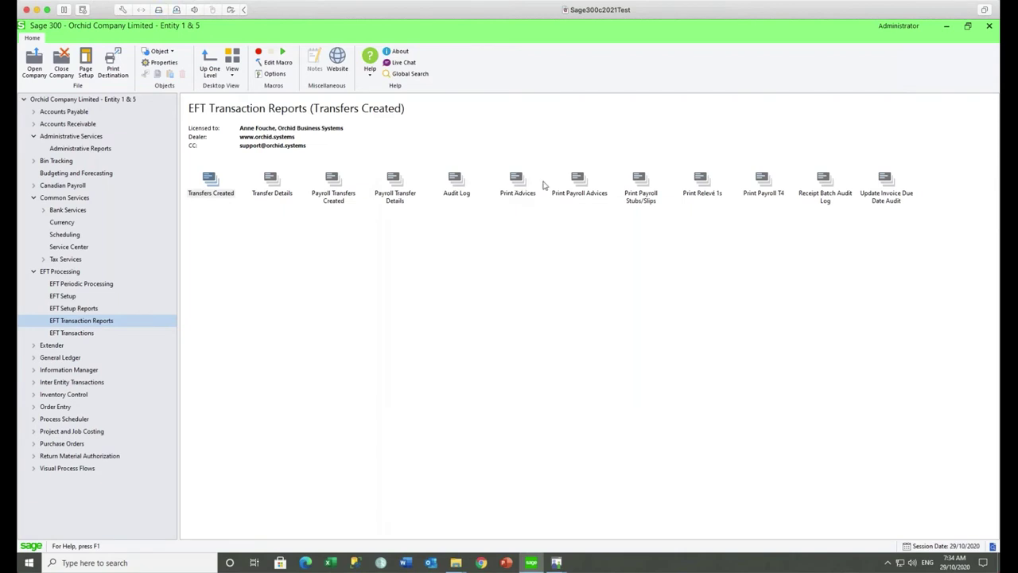
left_click(517, 181)
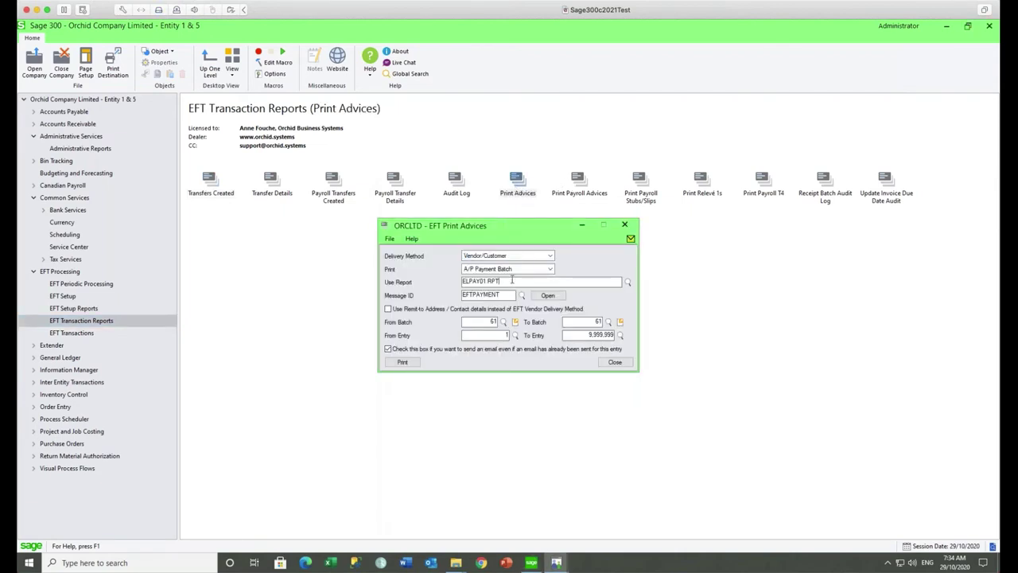
left_click_drag(513, 280, 437, 276)
left_click(602, 280)
left_click(628, 282)
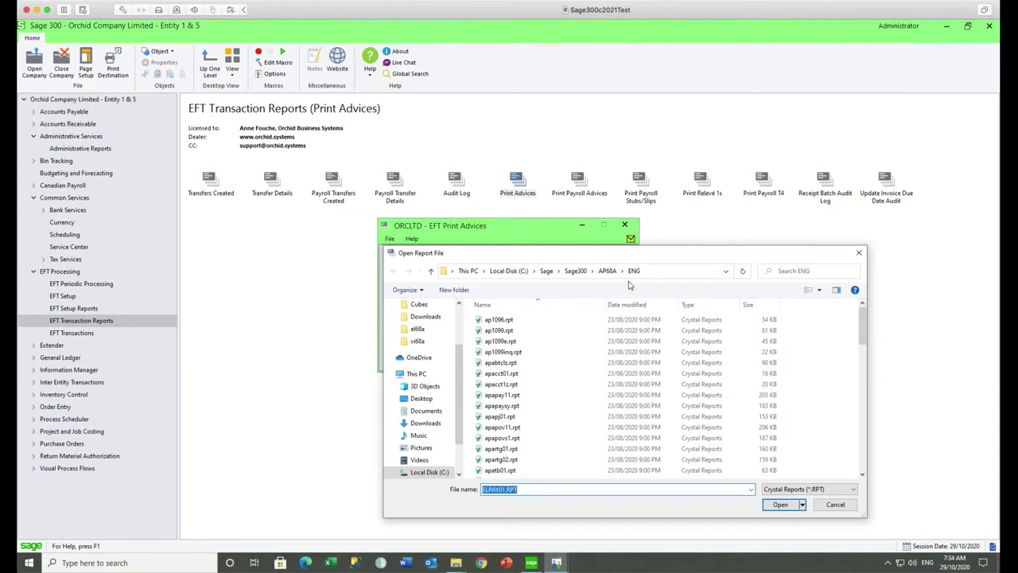
left_click(859, 254)
left_click_drag(503, 281, 446, 277)
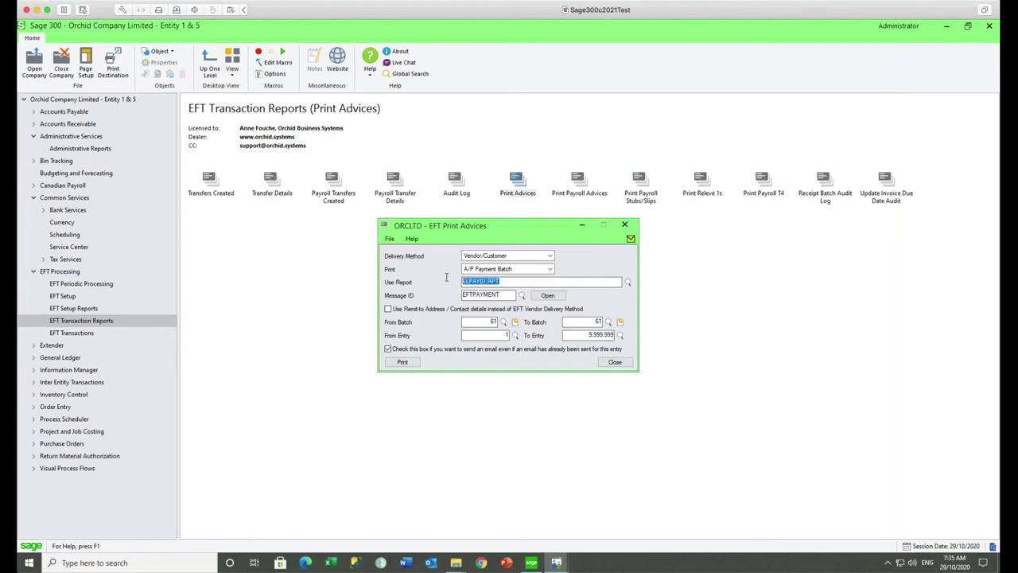
left_click(625, 225)
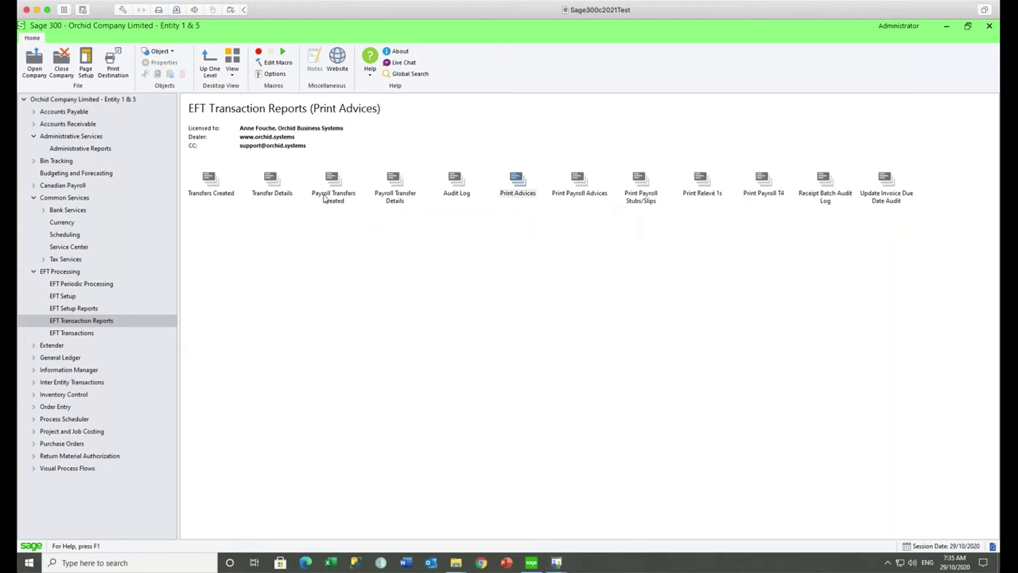
Open Create EFT File from EFT Transactions and inspect the batch selection for an A/P Payment Batch.
left_click(69, 332)
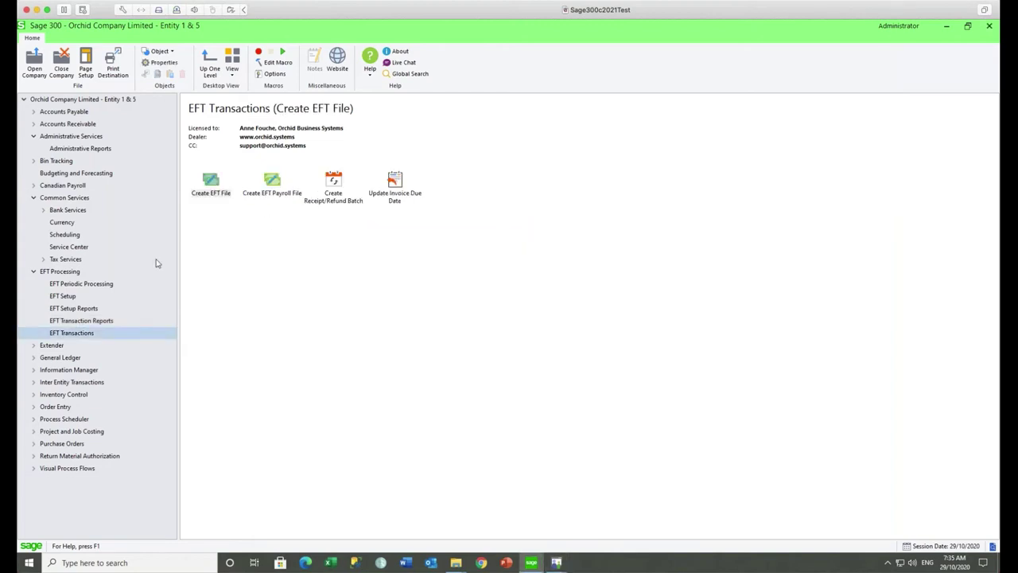
double_click(211, 183)
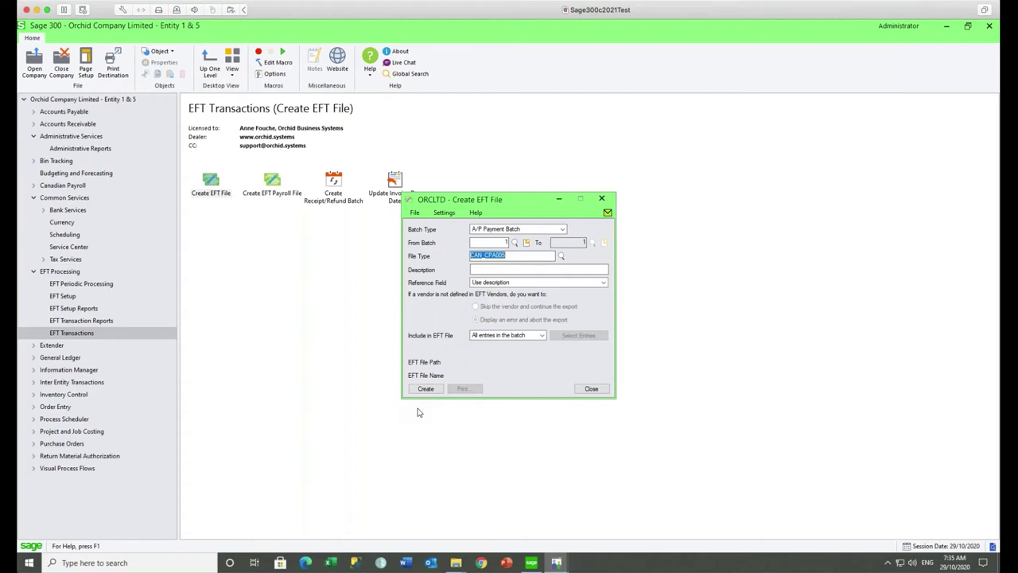
left_click(500, 243)
Reopen EFT Options and inspect the A/P setting for selective payments from an A/P batch.
left_click(76, 298)
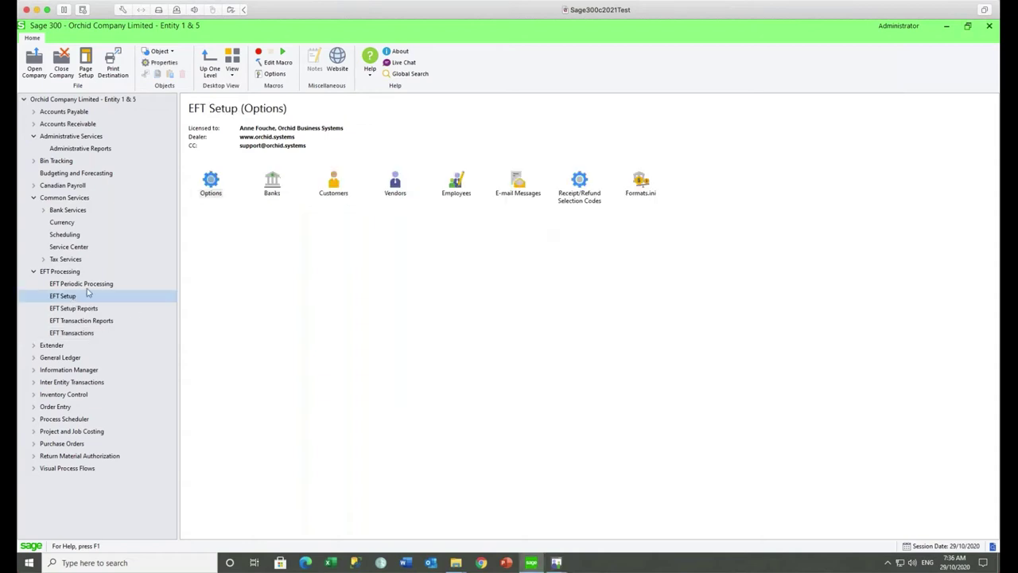
double_click(213, 184)
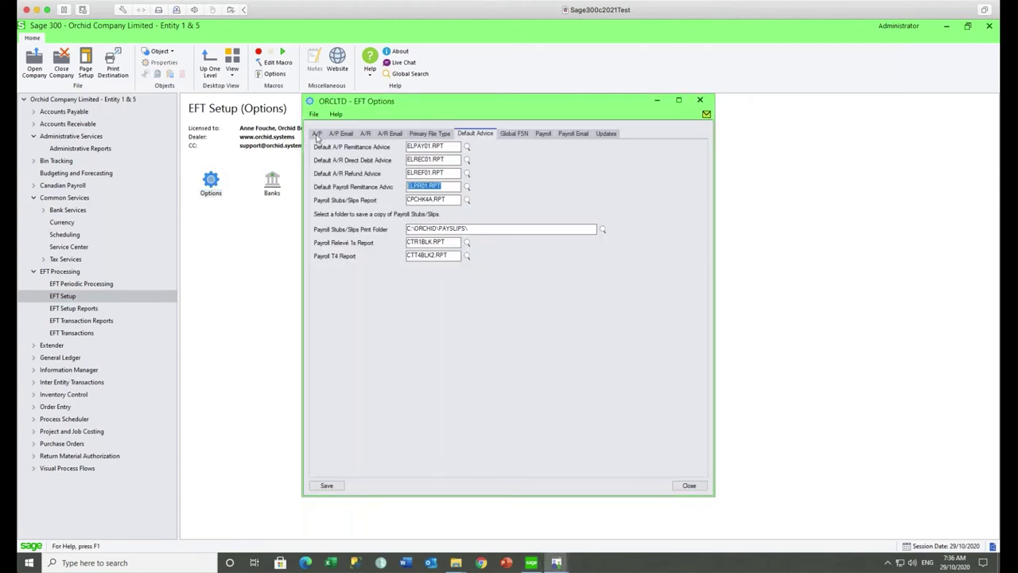
left_click(317, 135)
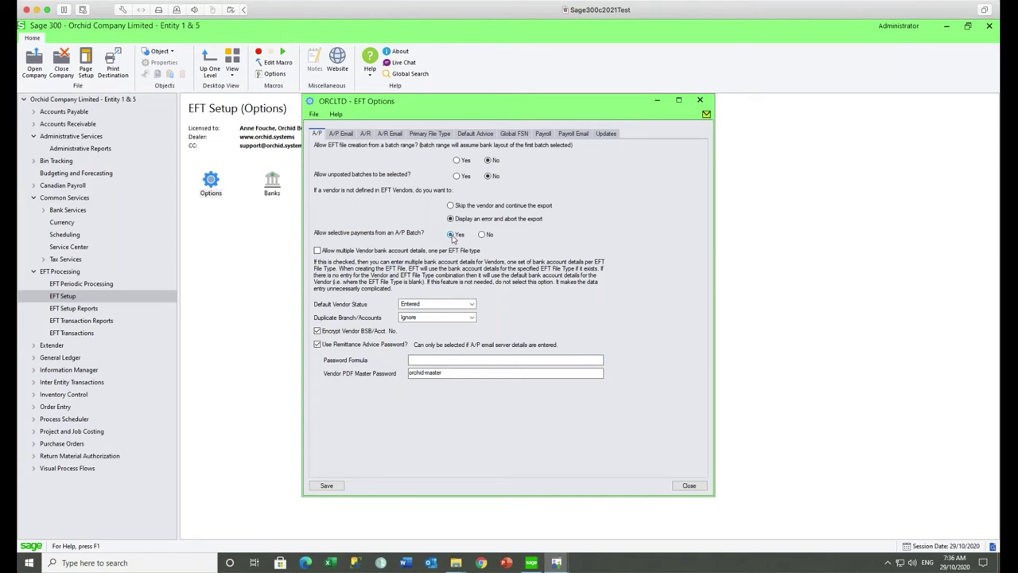
key("Escape")
Reopen Create EFT File and set A/P payment batch 1 to include "Entries that I select".
left_click(71, 333)
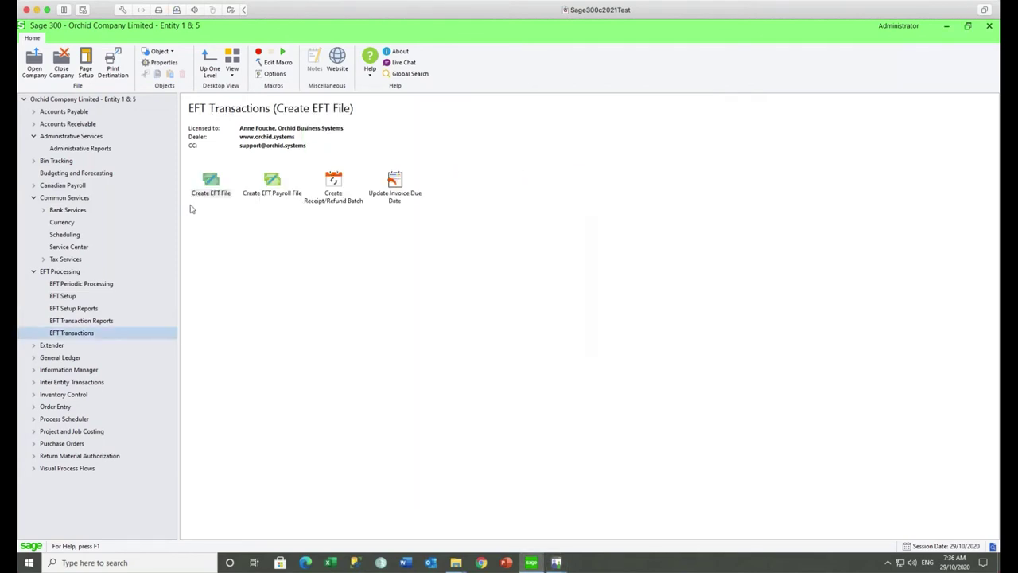
double_click(211, 181)
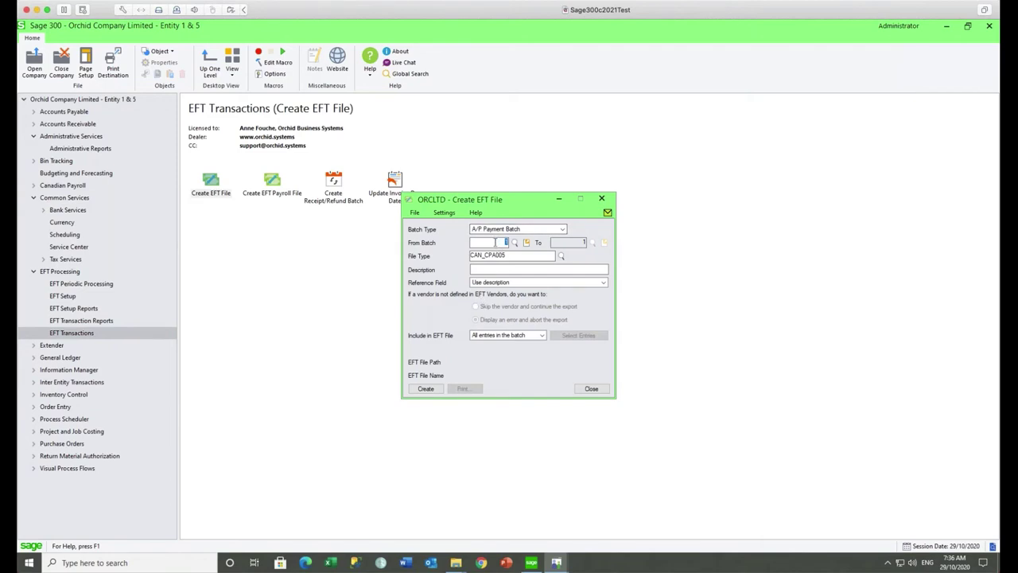
left_click(542, 339)
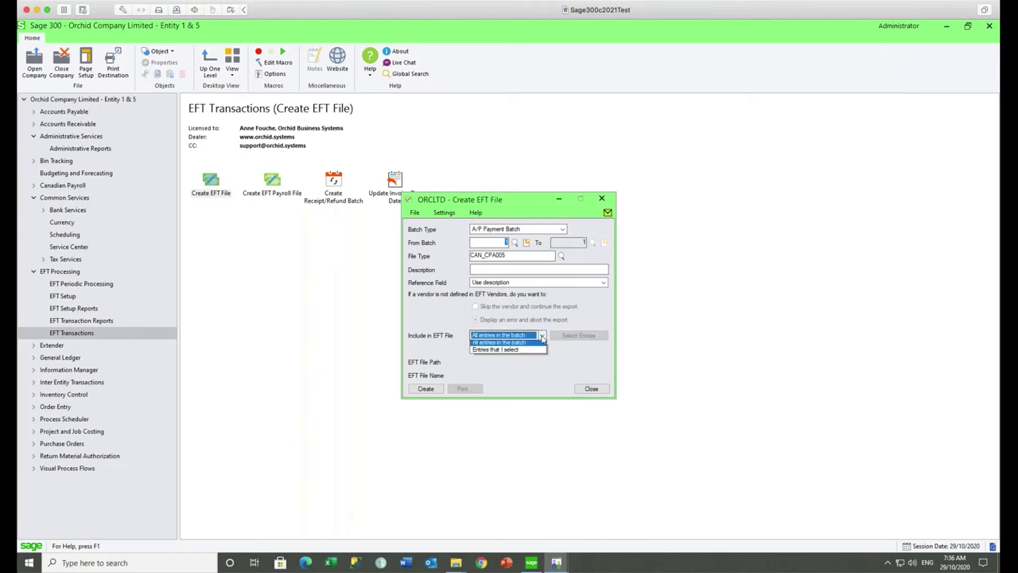
left_click(529, 354)
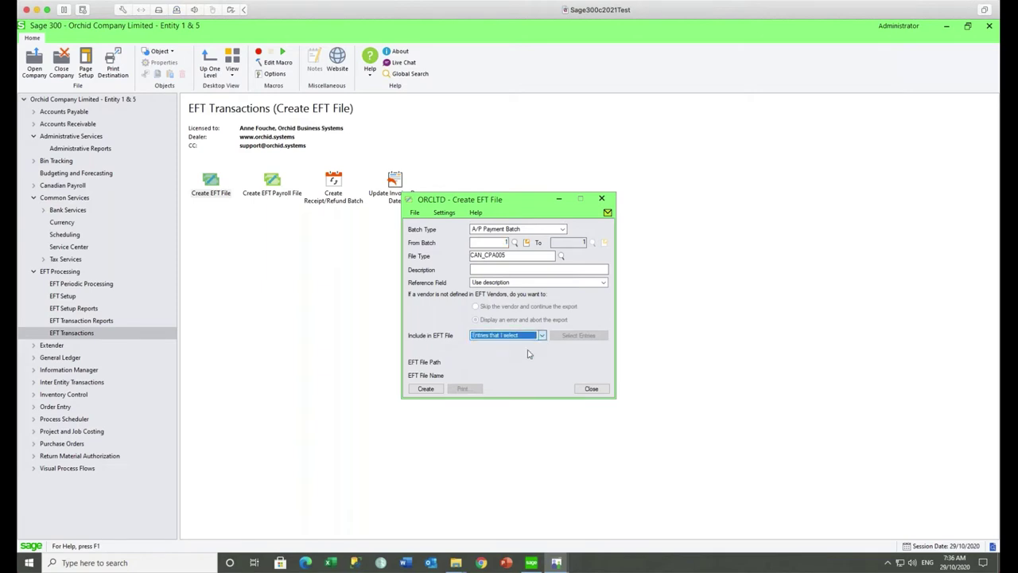
Mark only entry 2 for vendor 1450 for inclusion in the EFT file, and close without creating the file.
left_click(570, 336)
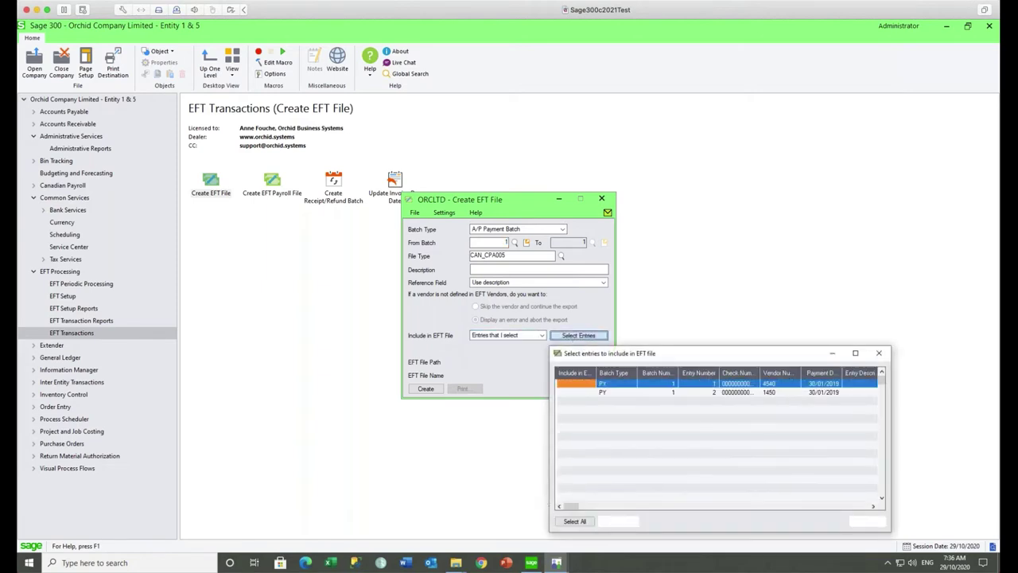
left_click(575, 521)
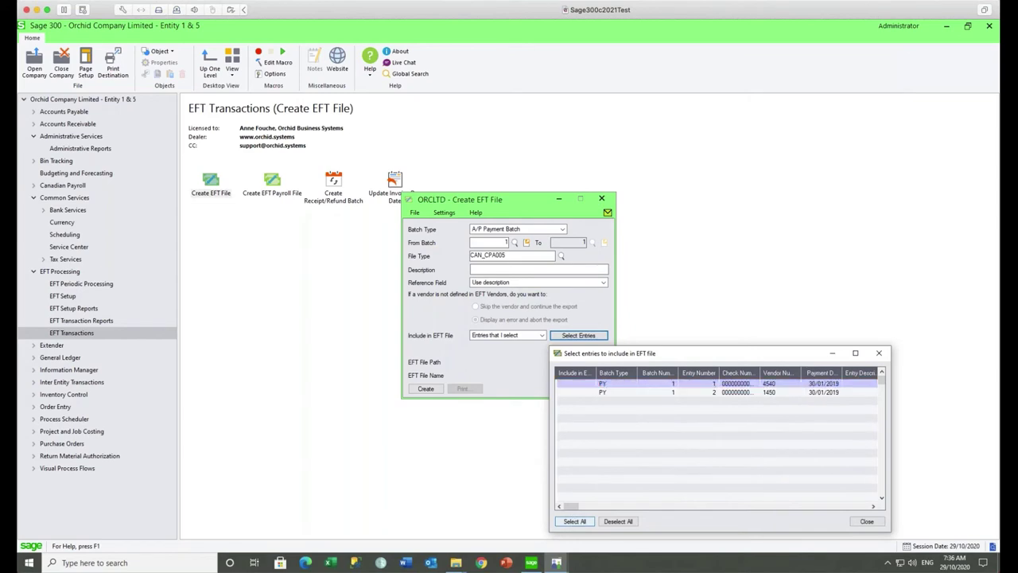
left_click(578, 385)
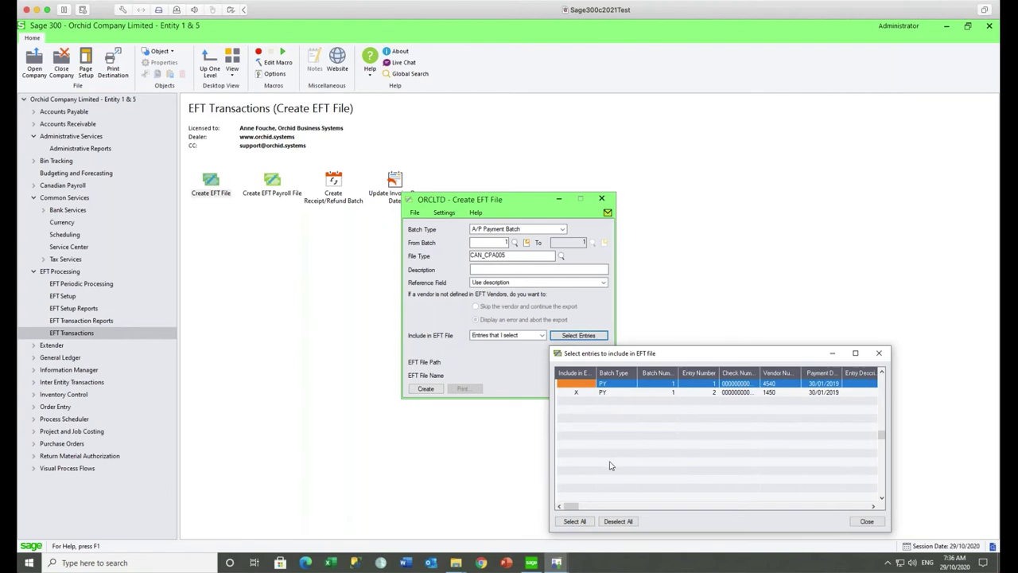
left_click(777, 394)
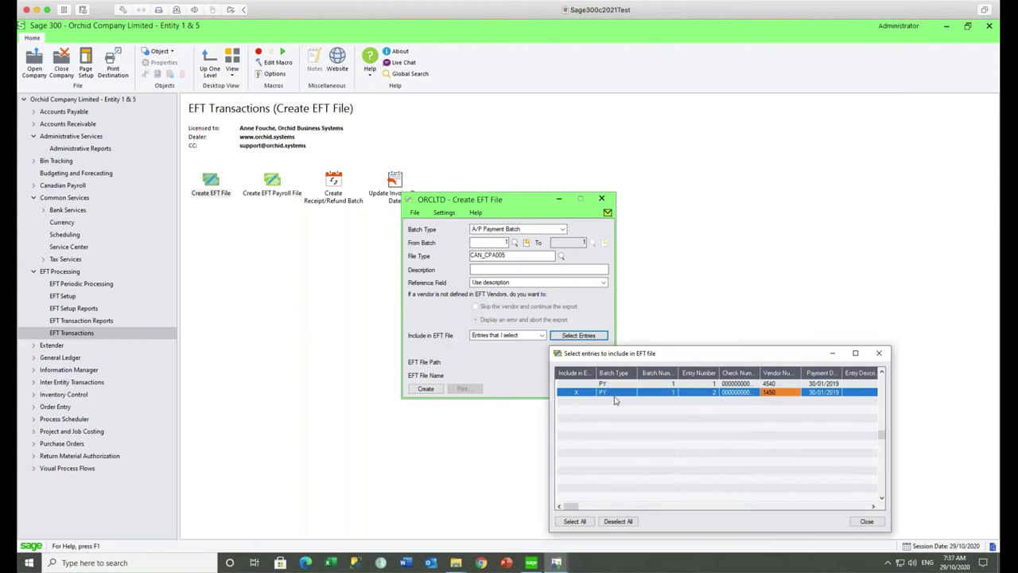
left_click(879, 352)
left_click(602, 199)
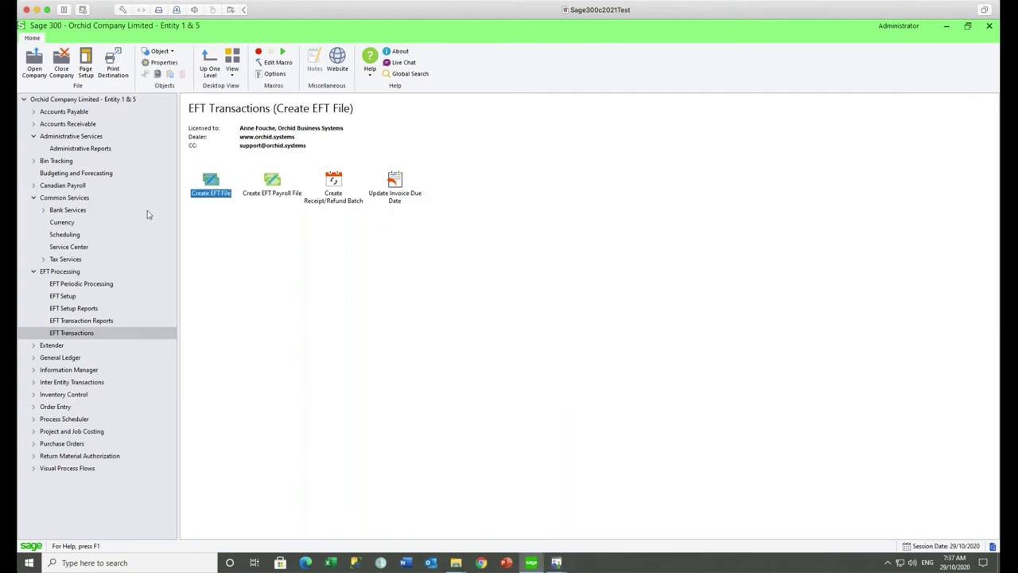
Open the completed EFT logs from EFT Periodic Processing and view the details of EFT creation number 41.
left_click(93, 285)
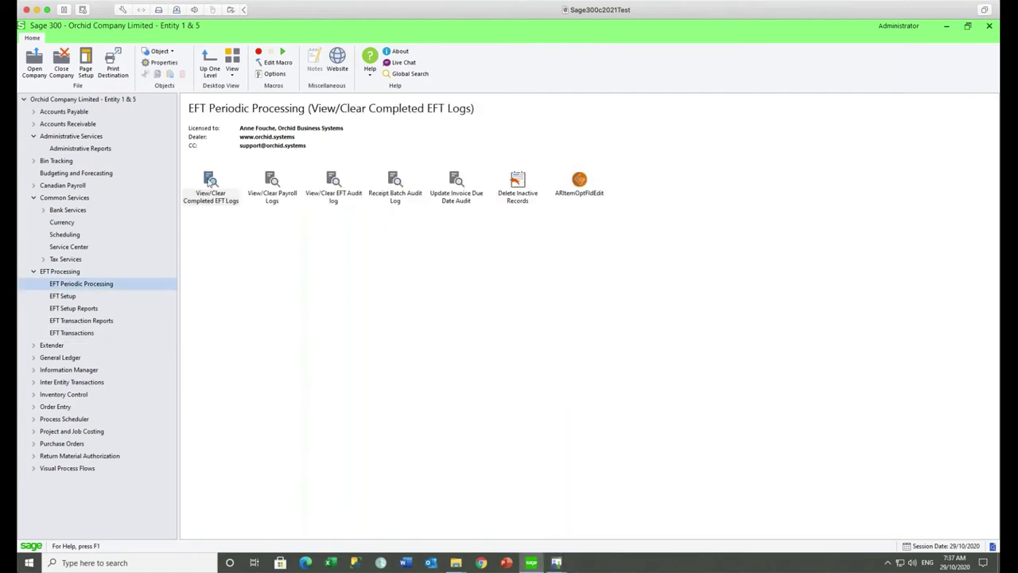
double_click(209, 184)
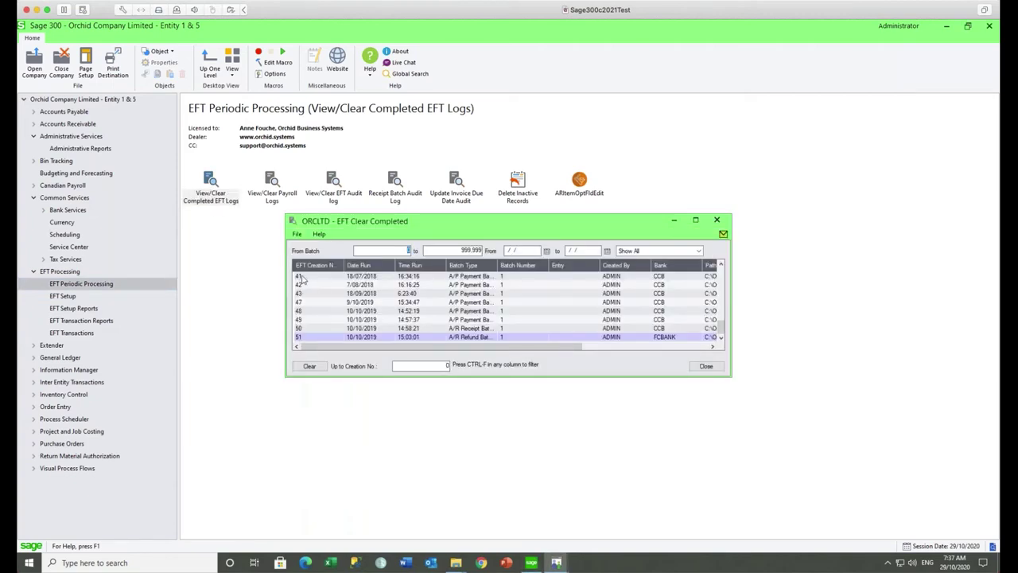
left_click(301, 276)
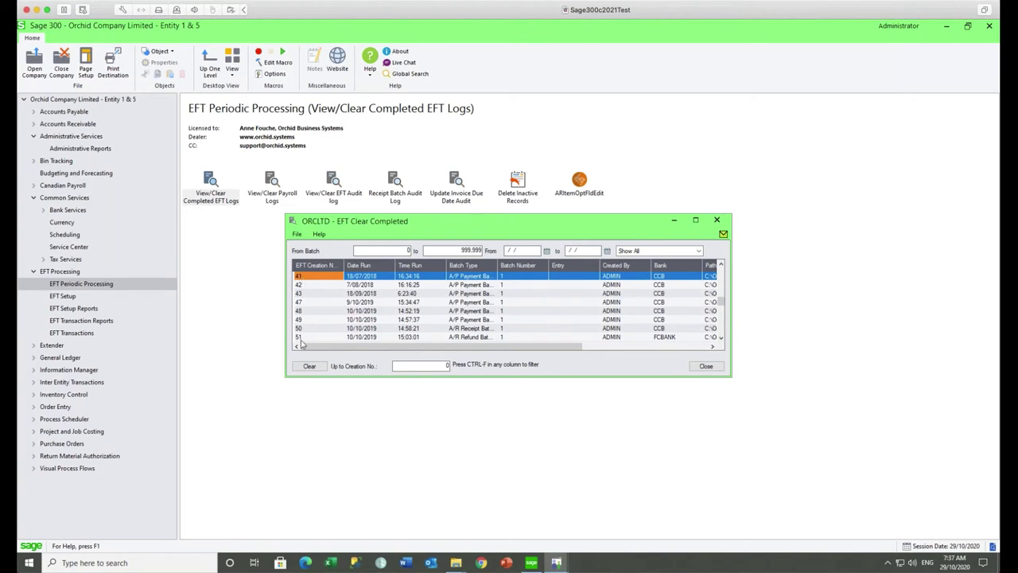
key("Return")
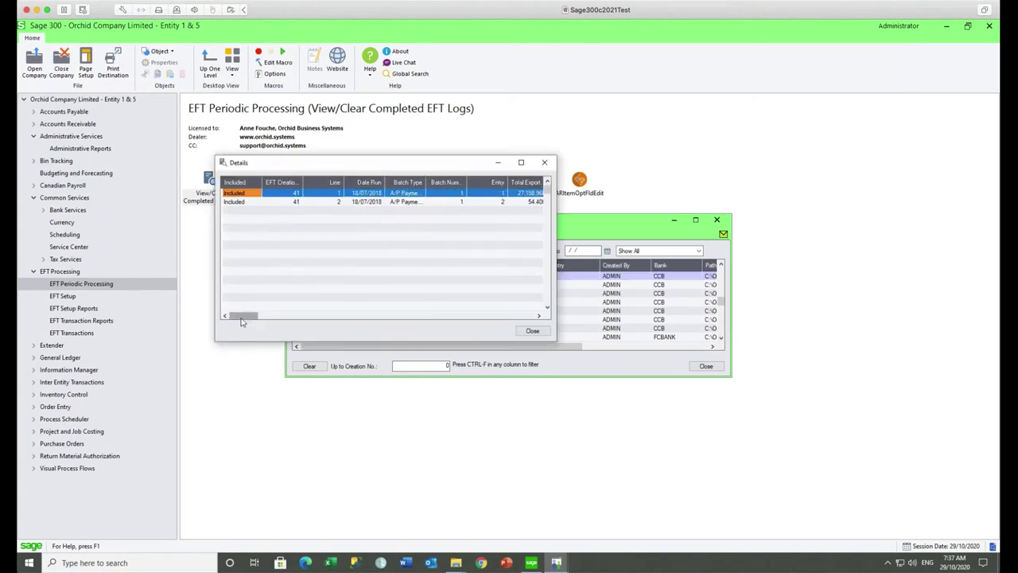
Review the bank, account and address columns in the details of EFT creation 41, and close the details and the completed logs.
left_click_drag(243, 316, 278, 321)
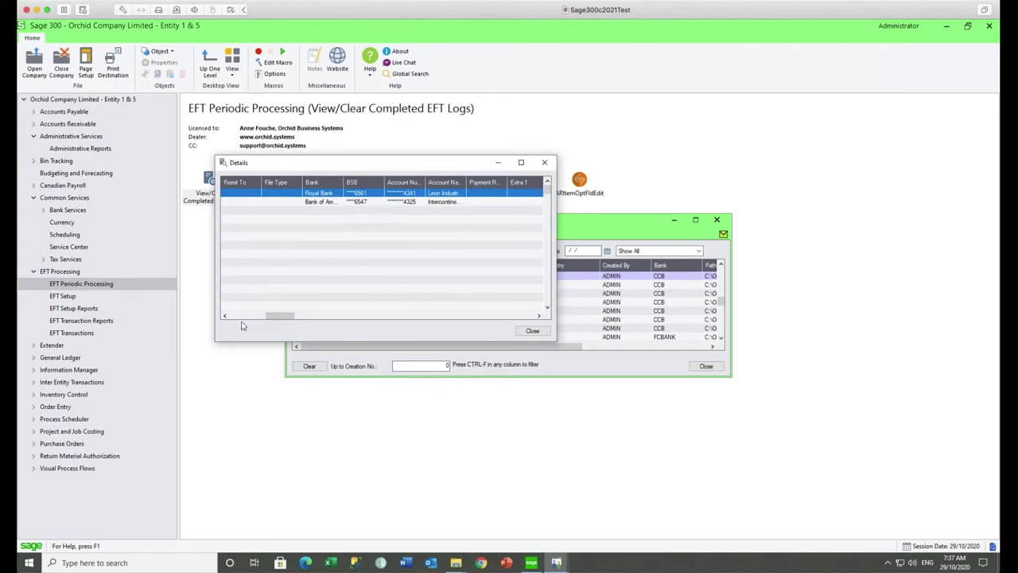
left_click_drag(282, 318, 316, 320)
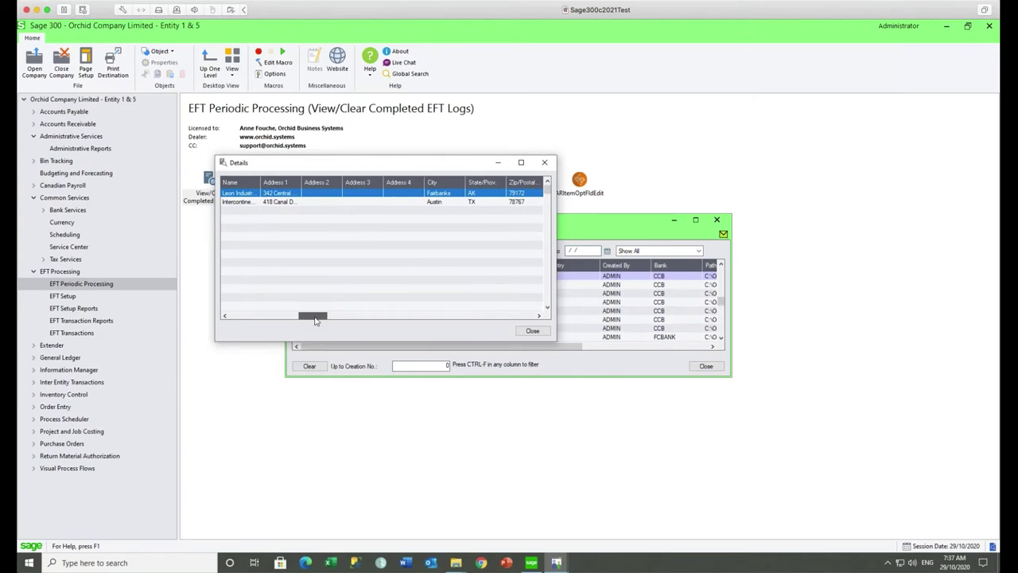
left_click_drag(316, 319, 244, 319)
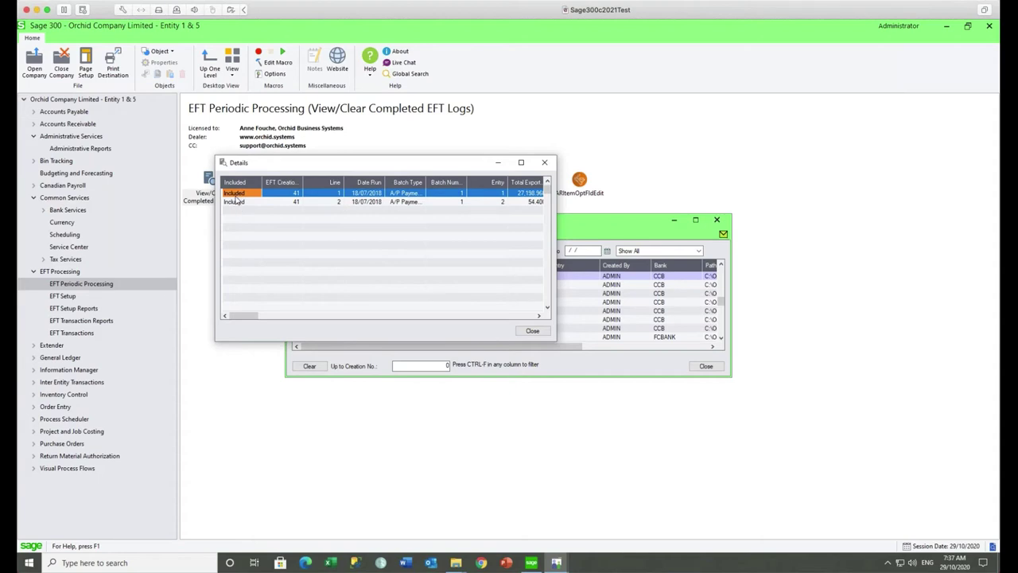
left_click(546, 167)
left_click(716, 220)
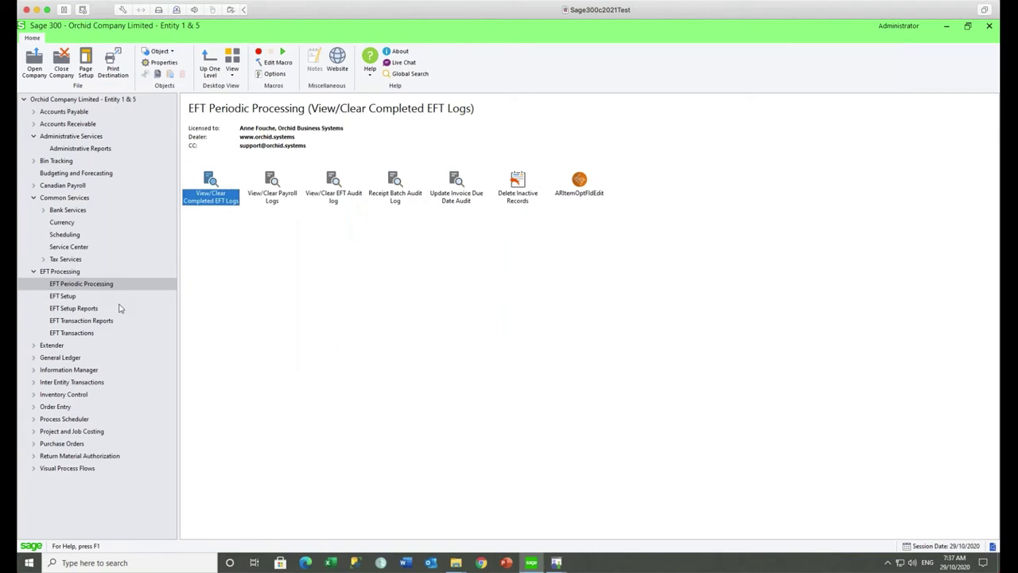
Reopen the completed EFT logs, check the file path and total exported for creation number 41, and close the logs.
double_click(209, 197)
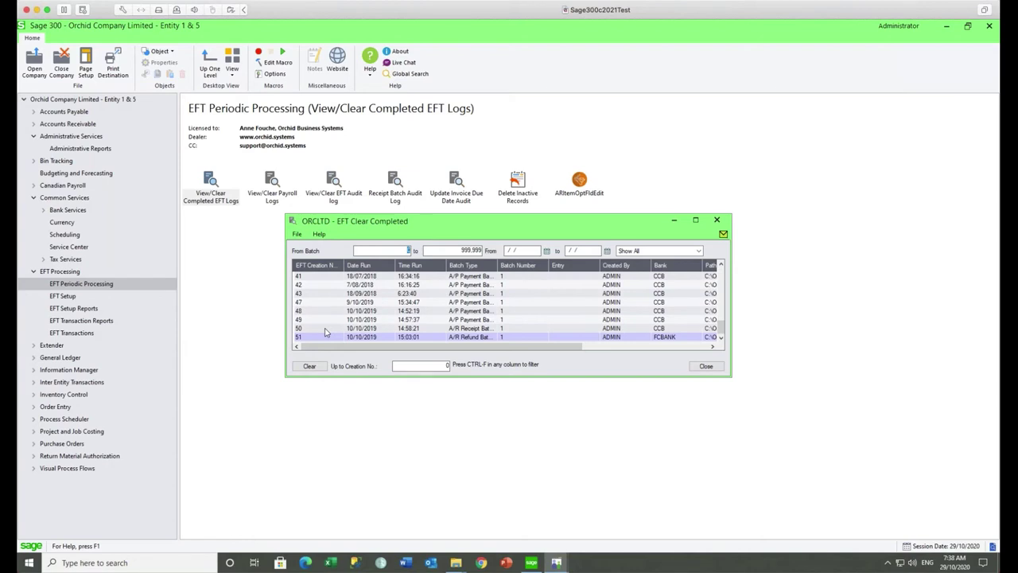
left_click(351, 276)
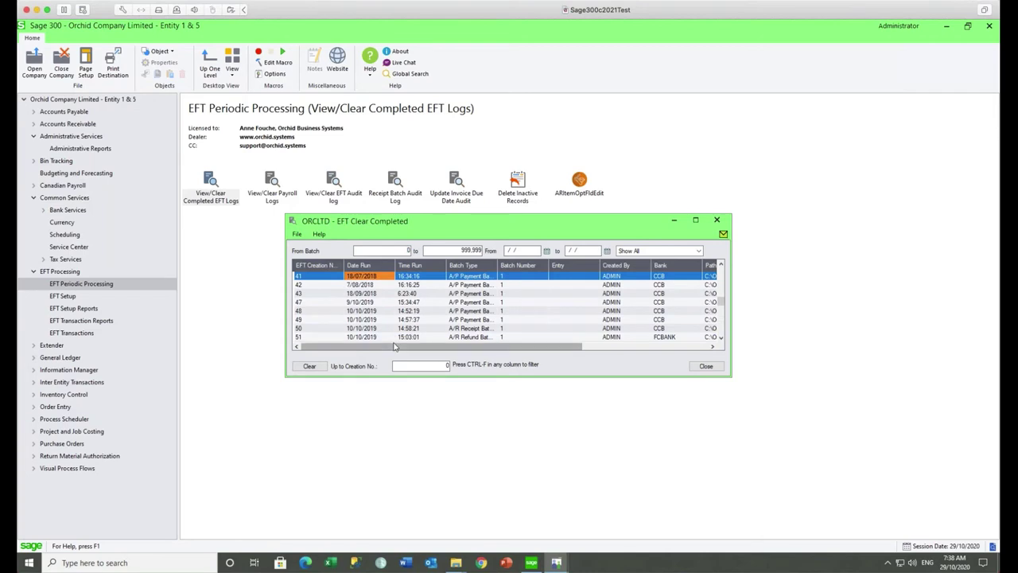
left_click_drag(398, 348, 503, 347)
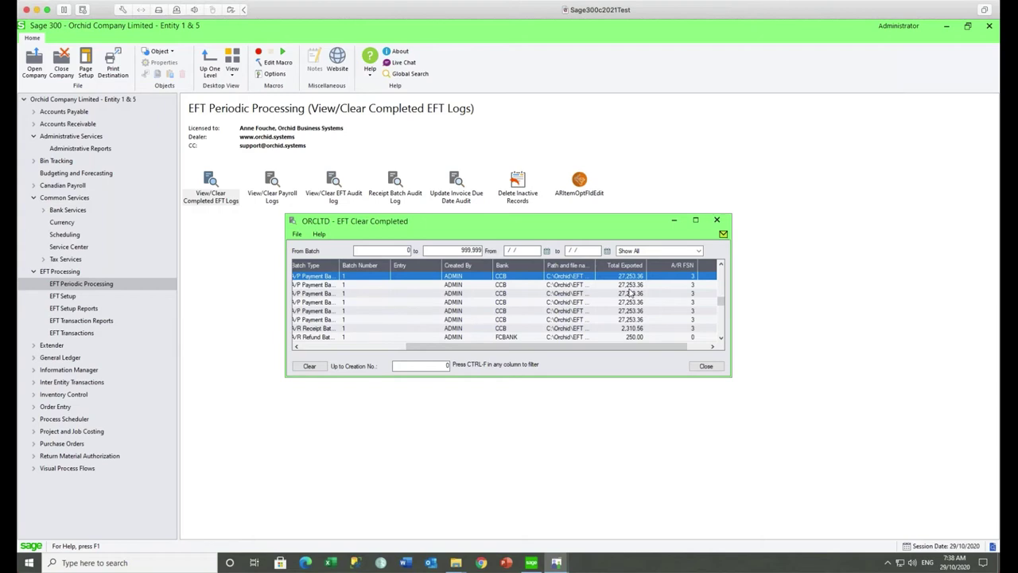
left_click(717, 220)
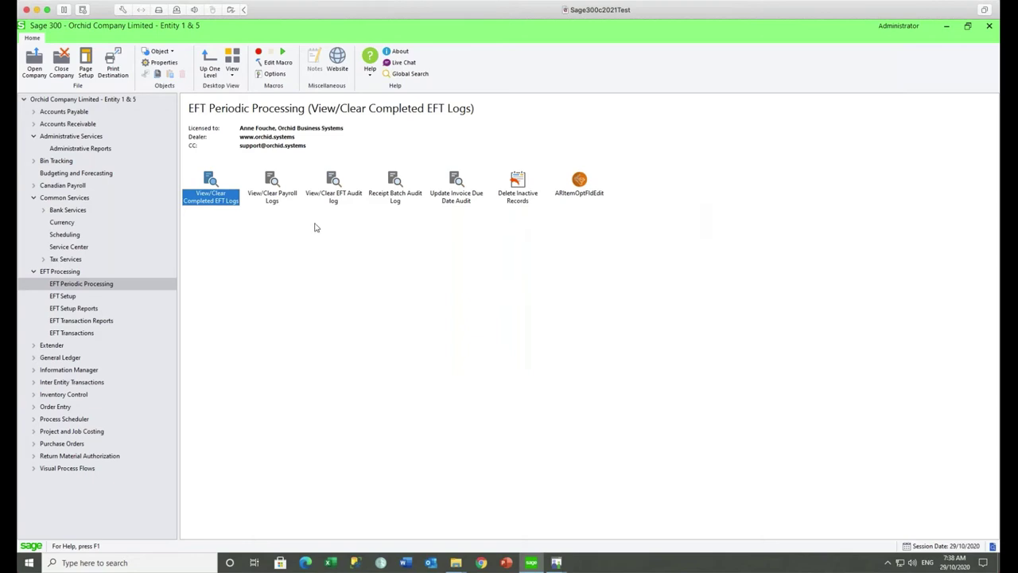
Open Banks from EFT Setup and inspect the EFT file path of bank CCB for payments and refunds.
left_click(62, 296)
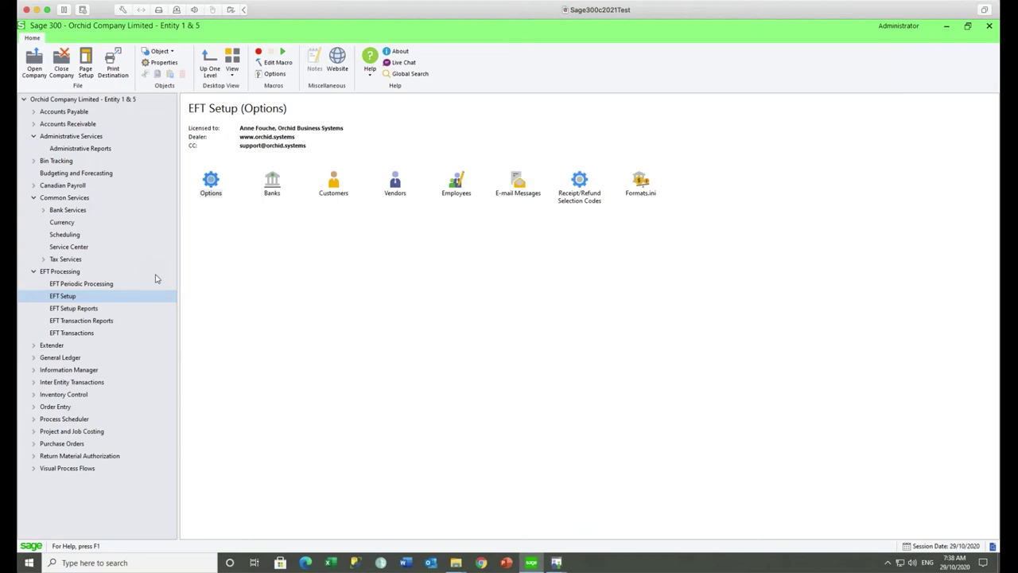
left_click(272, 183)
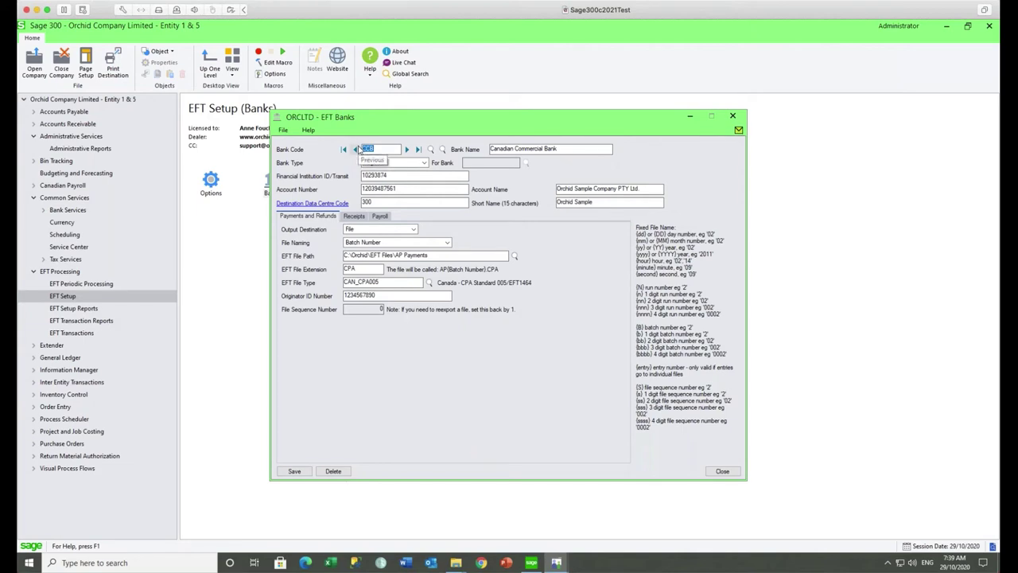
left_click(432, 255)
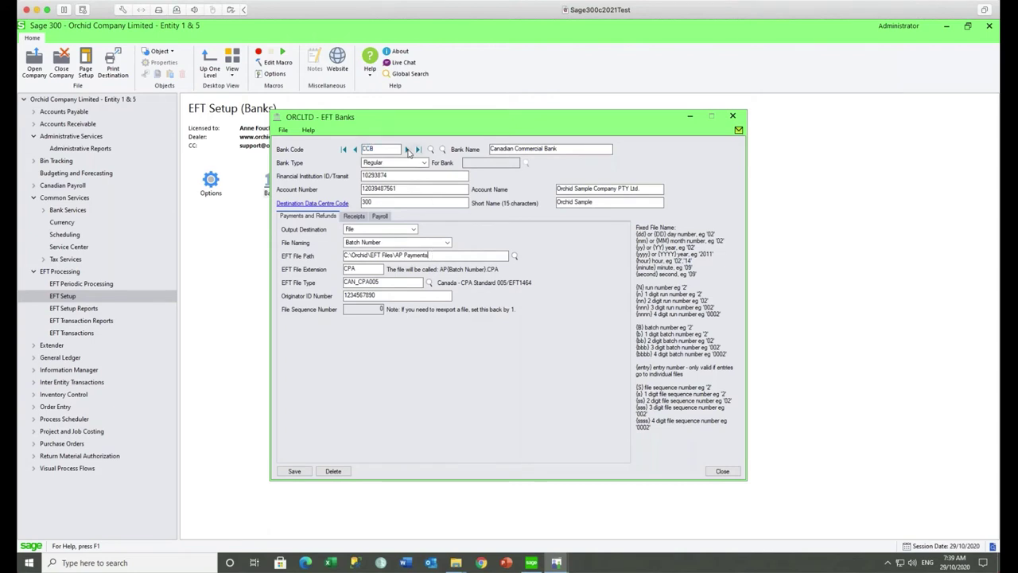
Bring up the EFTCLEAR bank record, check its bank type and the bank it is linked to, and close EFT Banks.
left_click(407, 149)
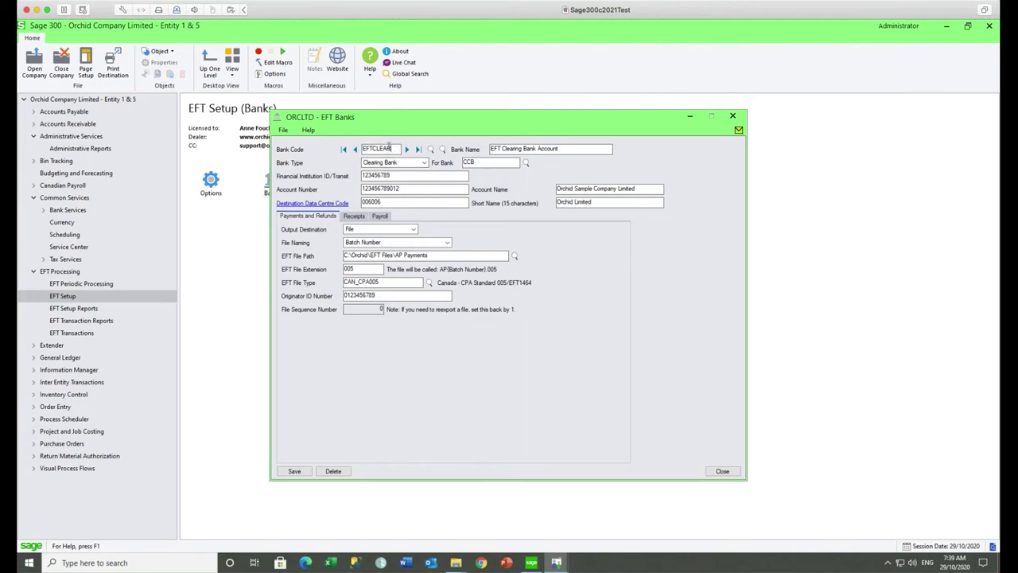
double_click(382, 148)
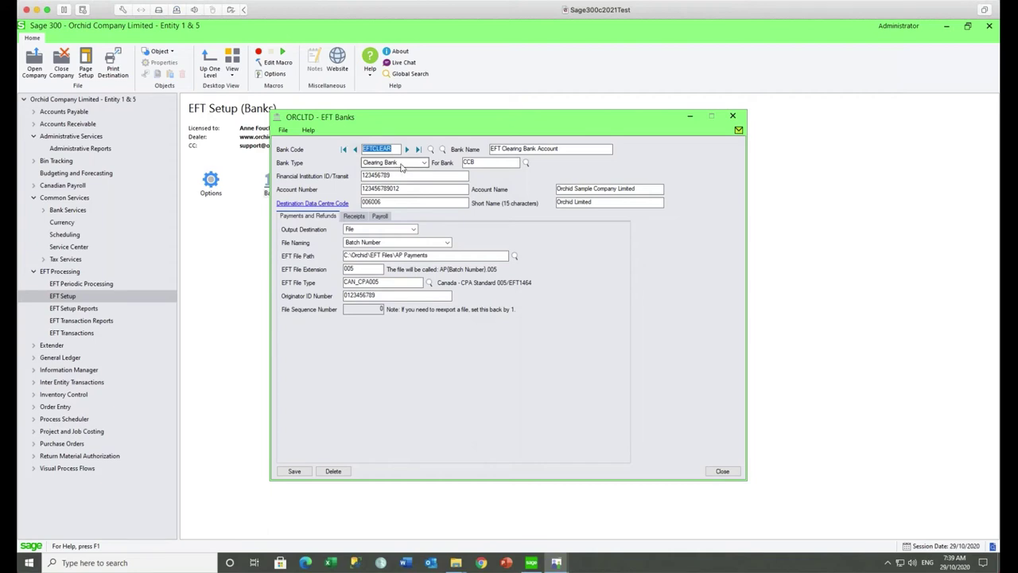
double_click(489, 163)
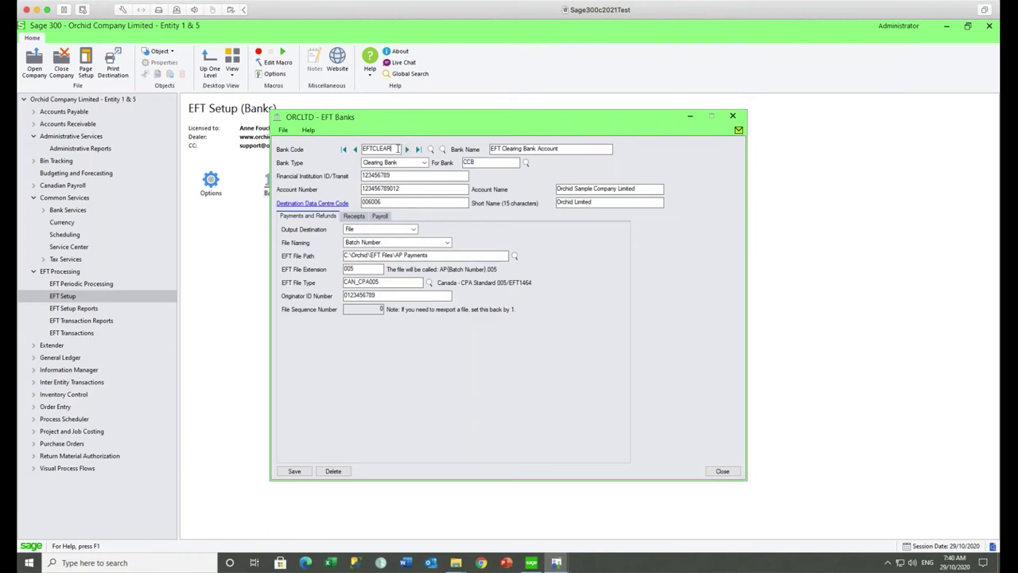
double_click(397, 147)
double_click(468, 162)
key("Escape")
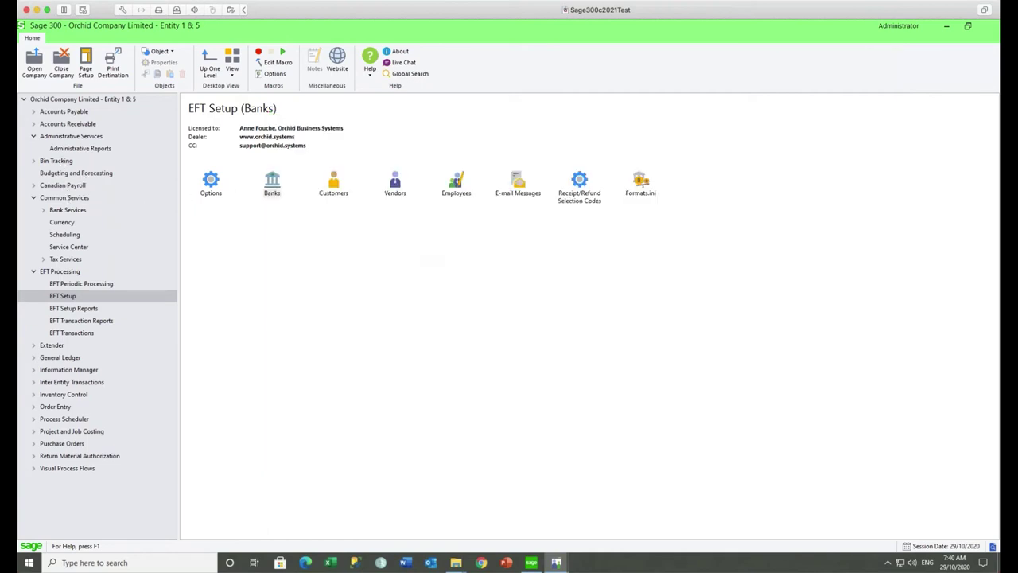
Open Reconcile Statements from the Bank Transactions of Bank Services and load bank EFTCLEAR.
left_click(64, 197)
left_click(68, 210)
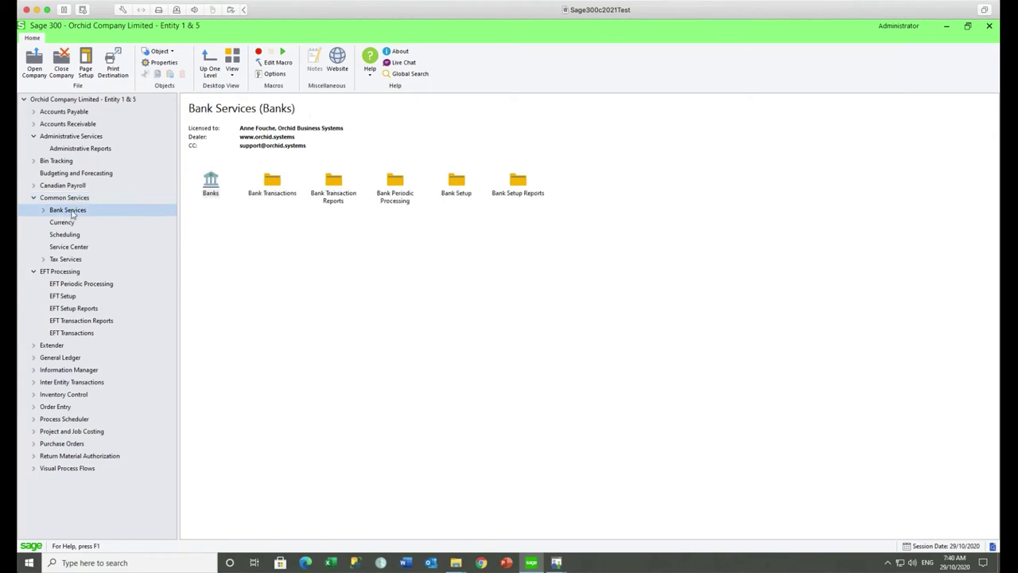
double_click(254, 198)
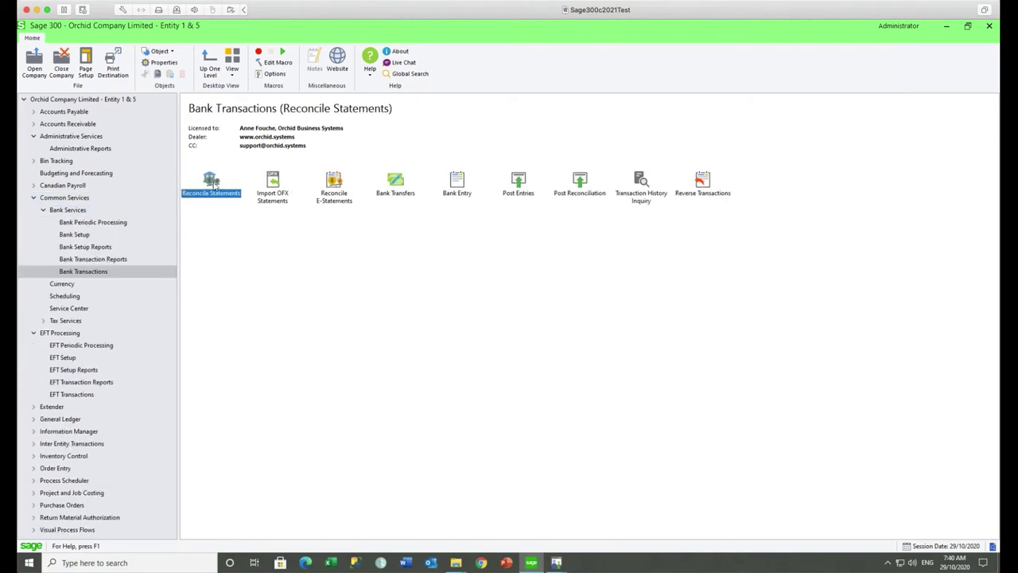
double_click(212, 183)
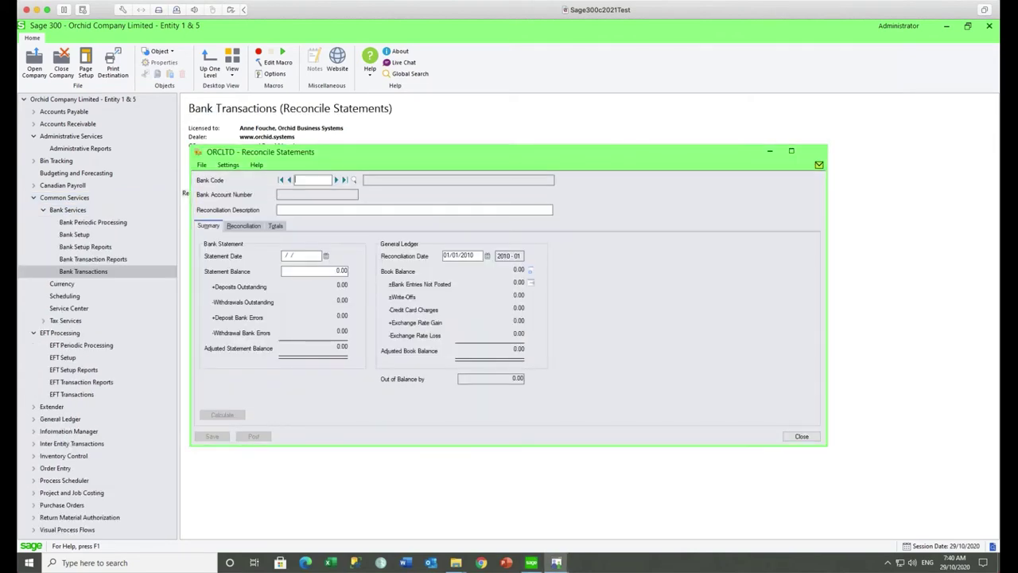
left_click(354, 180)
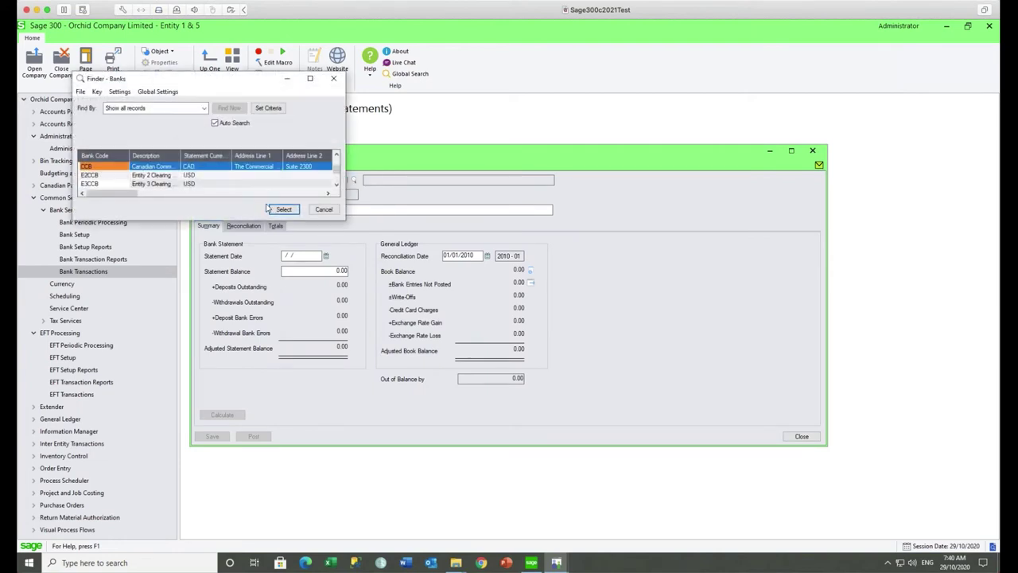
left_click(337, 185)
left_click(336, 184)
left_click(336, 185)
left_click(337, 184)
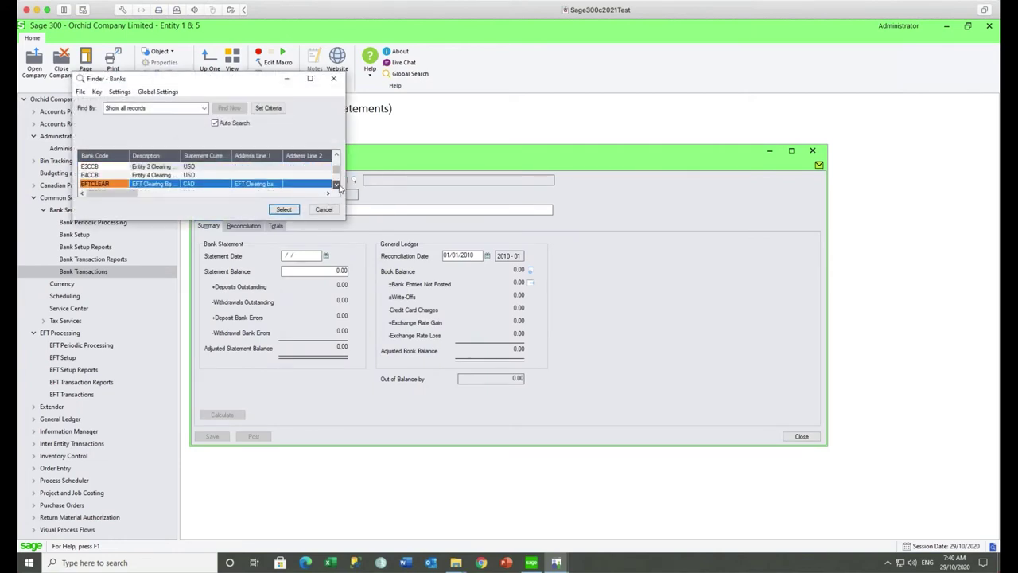
left_click(284, 210)
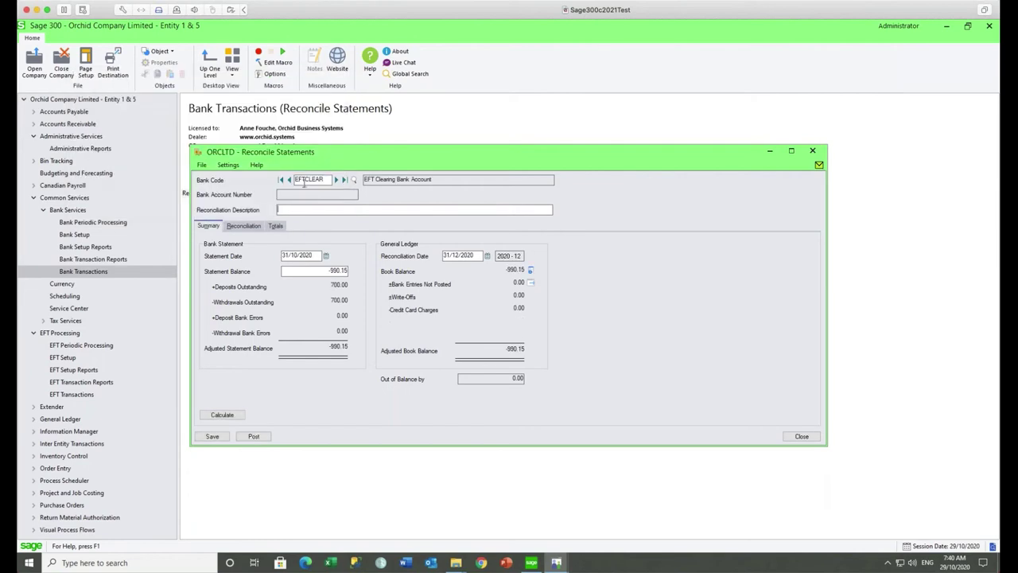
View the EFTCLEAR reconciliation lines, widen the Description column, and compare the individual withdrawals with the transfer deposit.
left_click(245, 226)
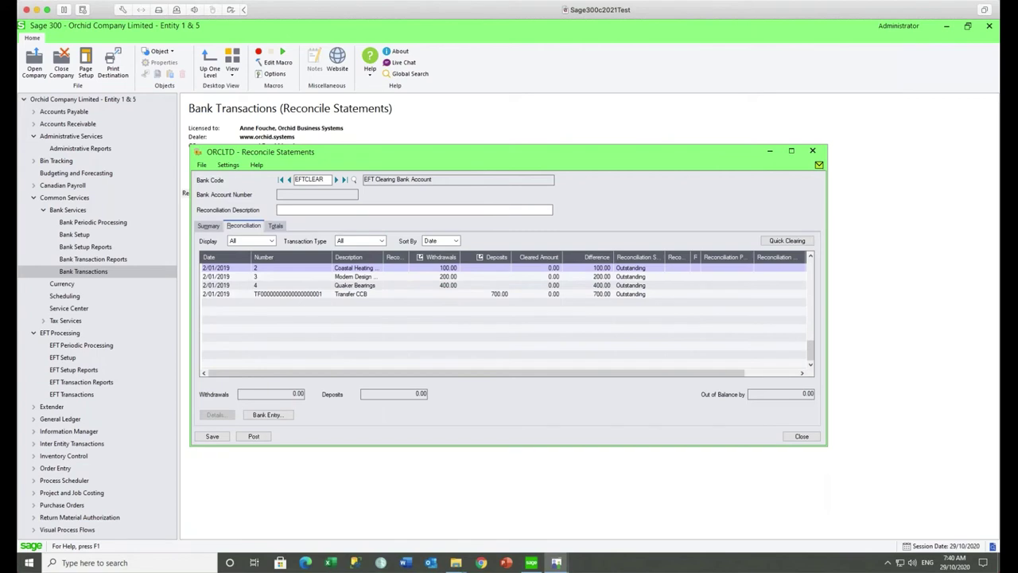
left_click(263, 269)
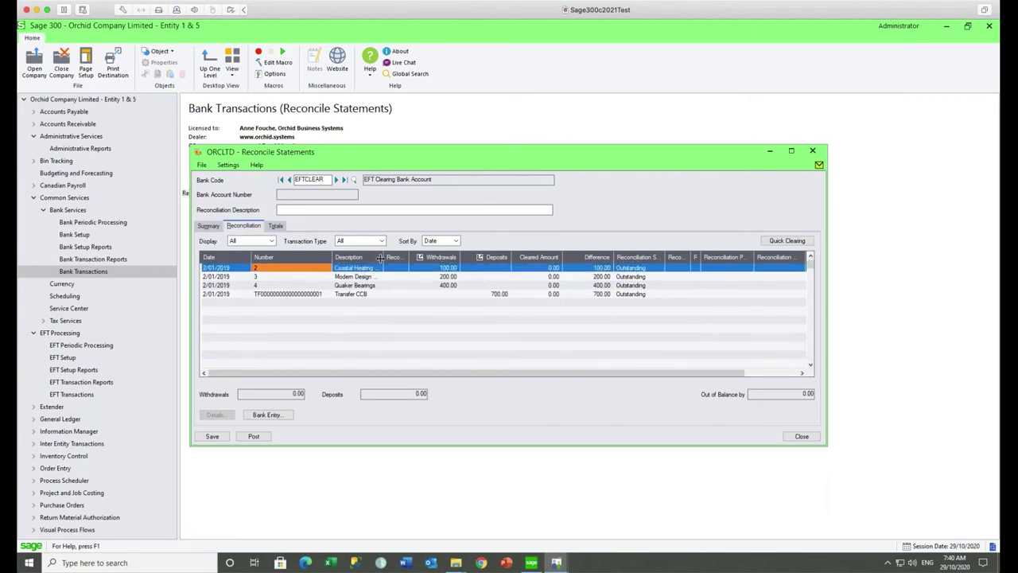
left_click_drag(383, 259, 395, 259)
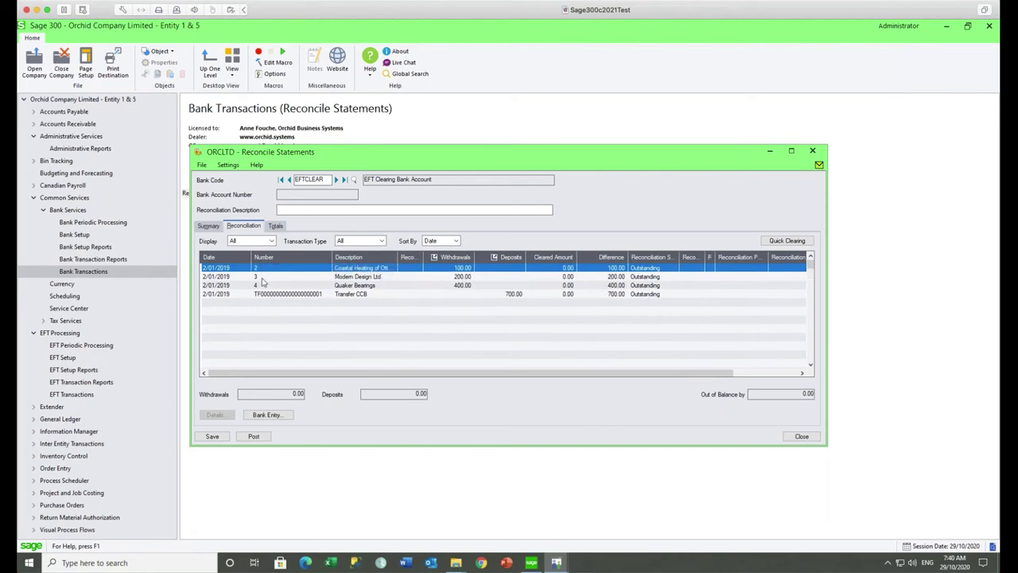
left_click(449, 286)
left_click(508, 297)
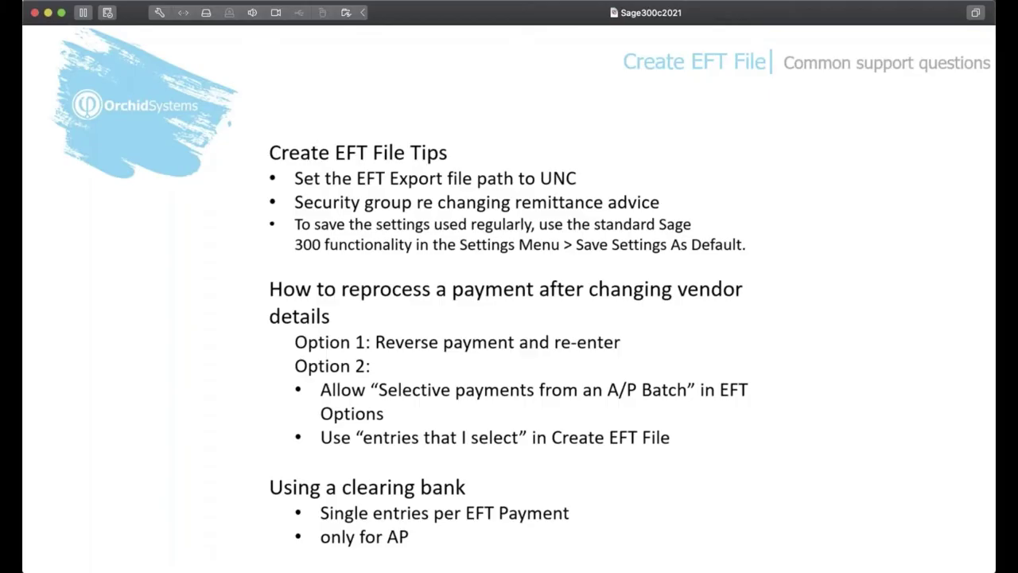
key("Right")
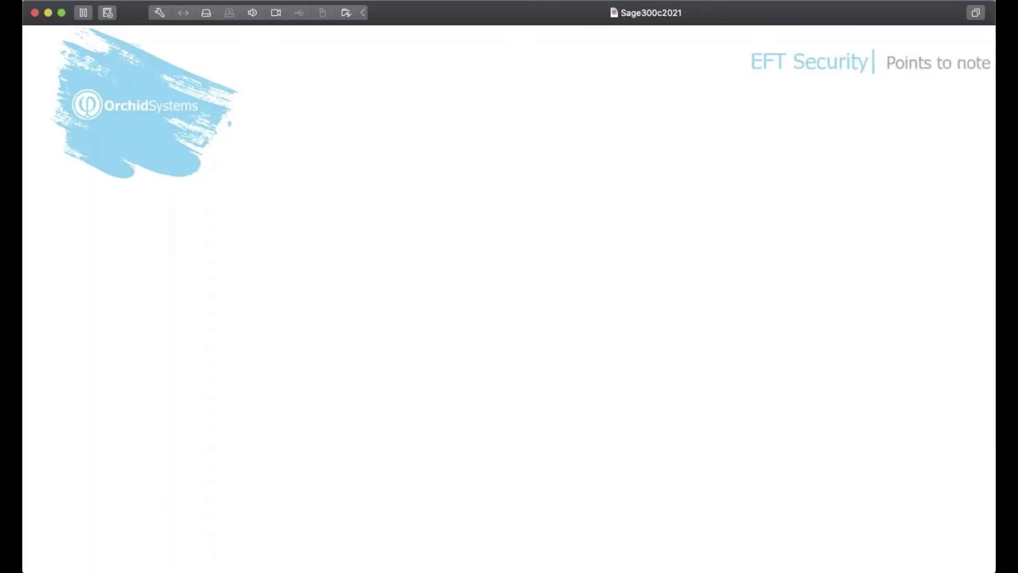
key("Right")
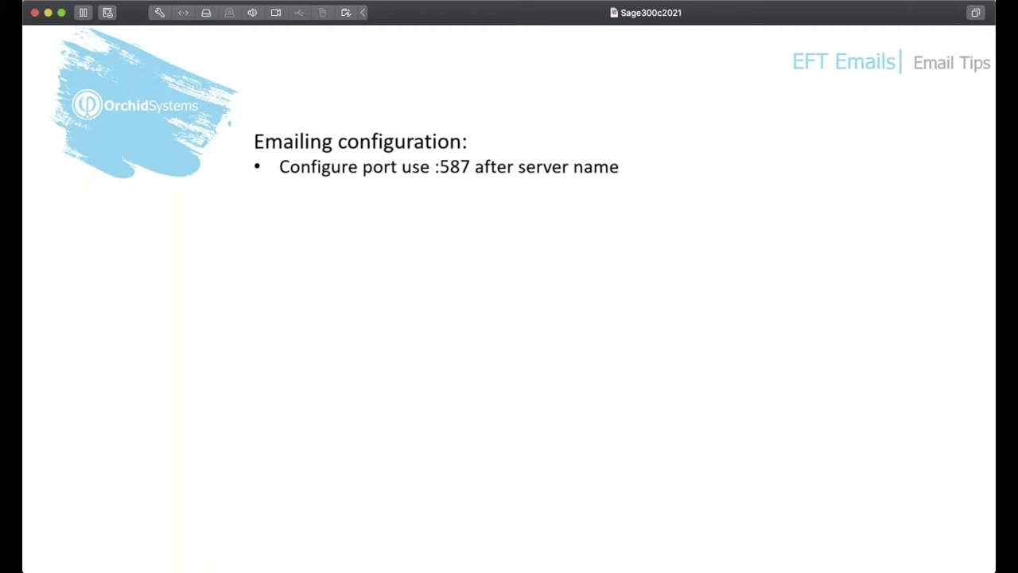
key("Right")
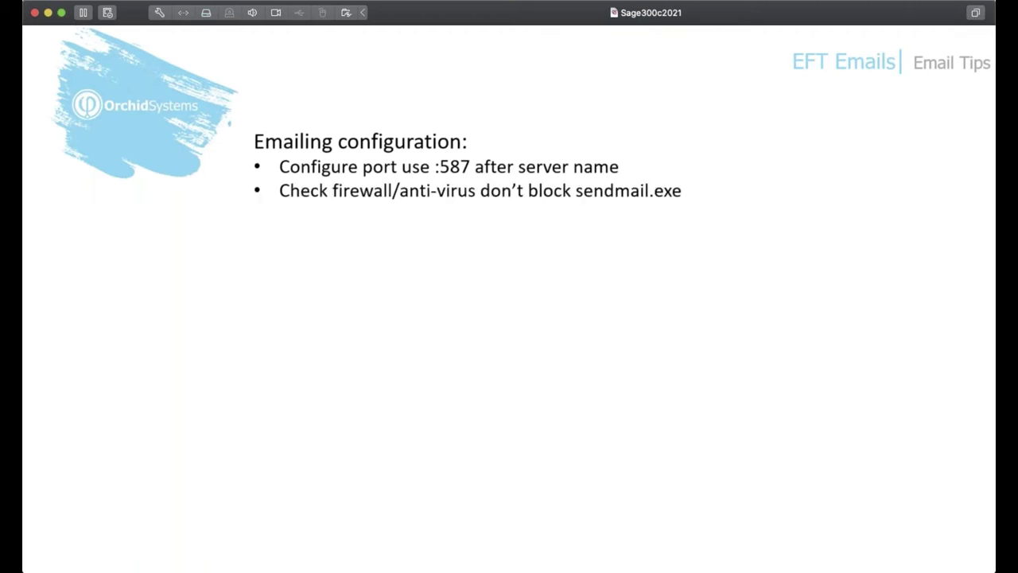
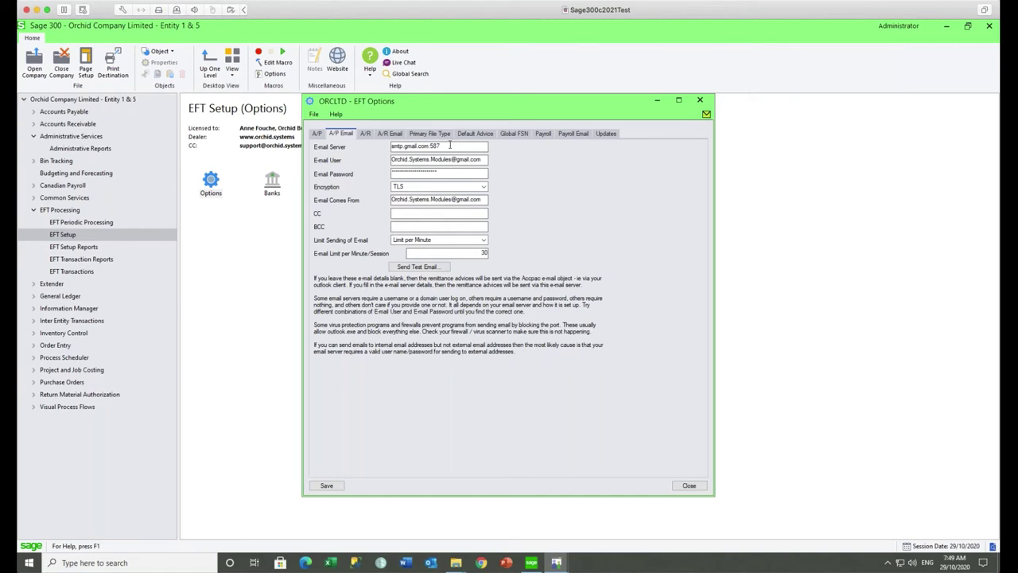
Inspect the port in the A/P e-mail server setting and the E-mail Comes From address in EFT Options.
left_click_drag(439, 145, 429, 143)
left_click(482, 199)
left_click_drag(482, 199, 380, 199)
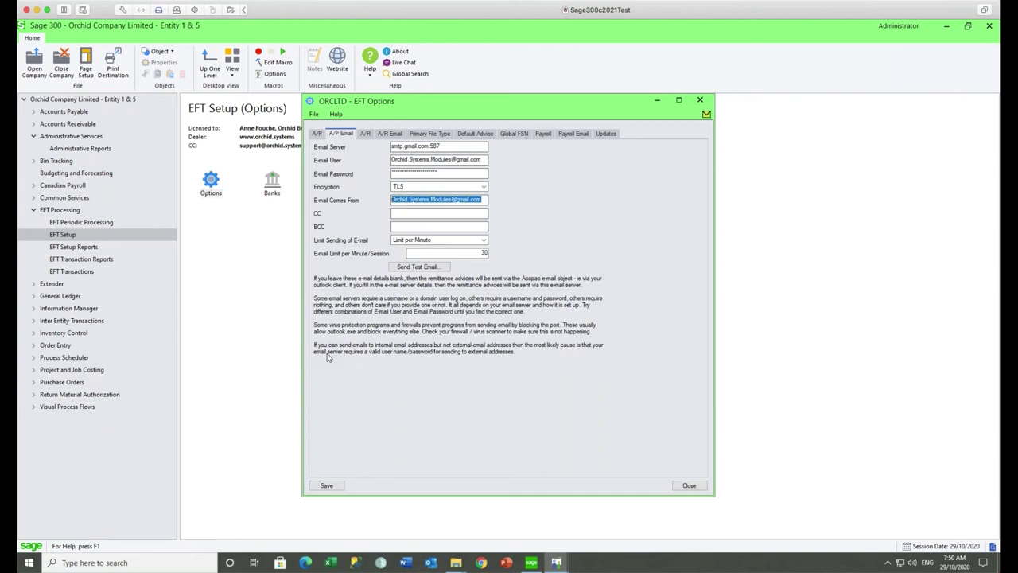
Review the choices for limiting the sending of A/P e-mails, keep Limit per Minute, and close EFT Options.
left_click(483, 240)
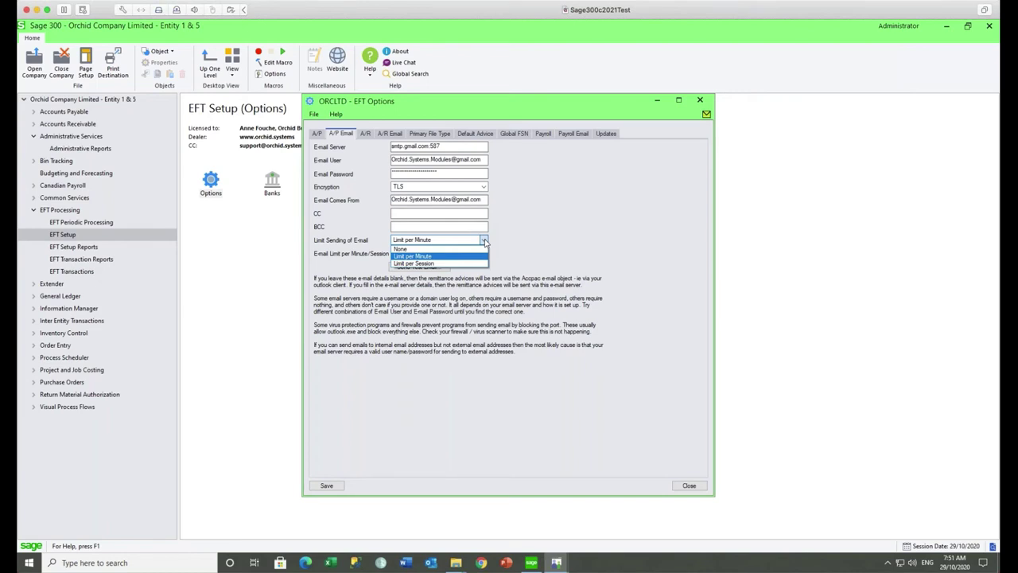
left_click(485, 241)
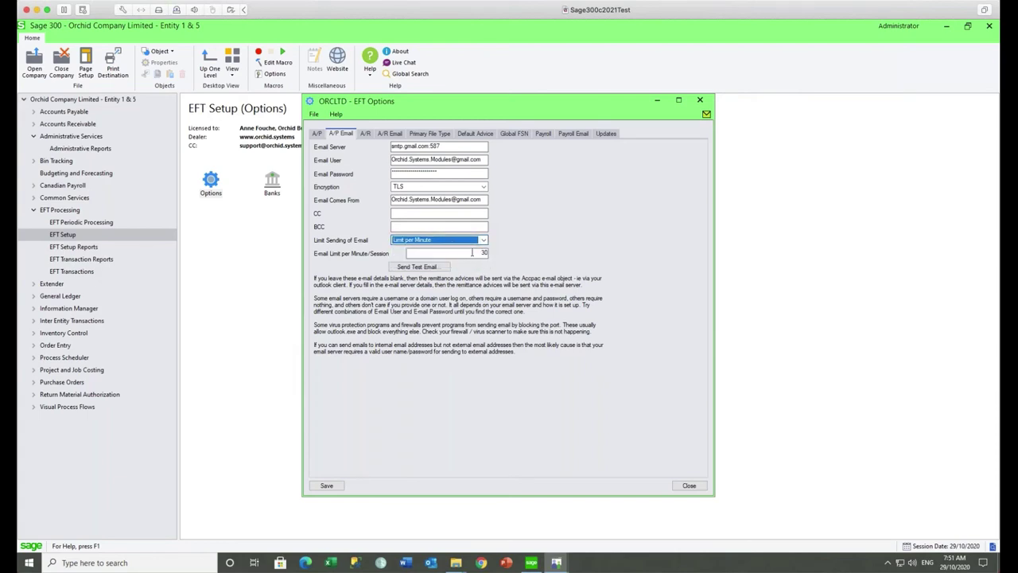
left_click(484, 240)
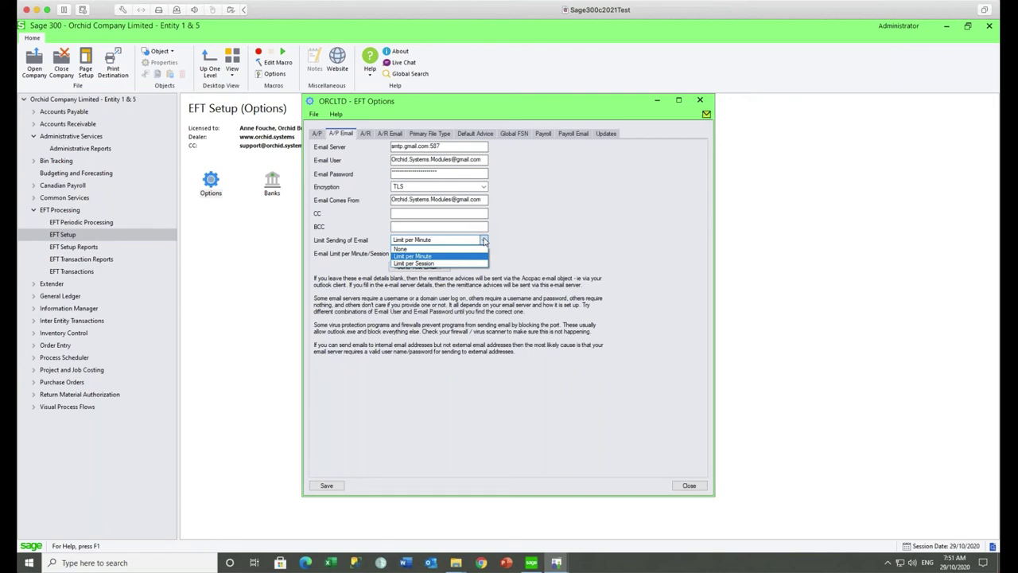
left_click(484, 240)
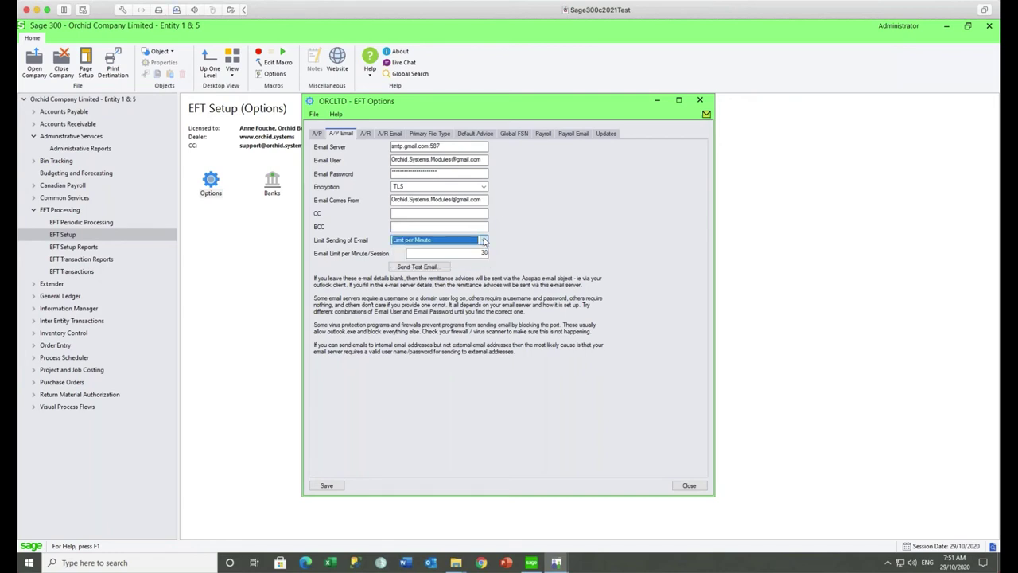
left_click(700, 101)
Load the first record in EFT Vendors, review its Delivery Method choices and E-mail To address, keep EFT Vendor E-mail To, and close the form.
left_click(395, 185)
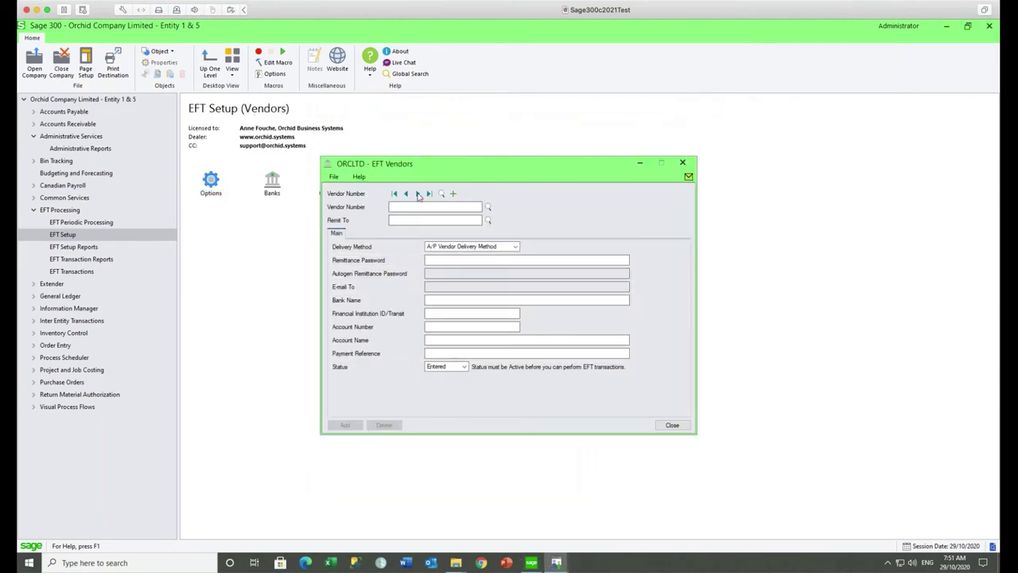
left_click(417, 193)
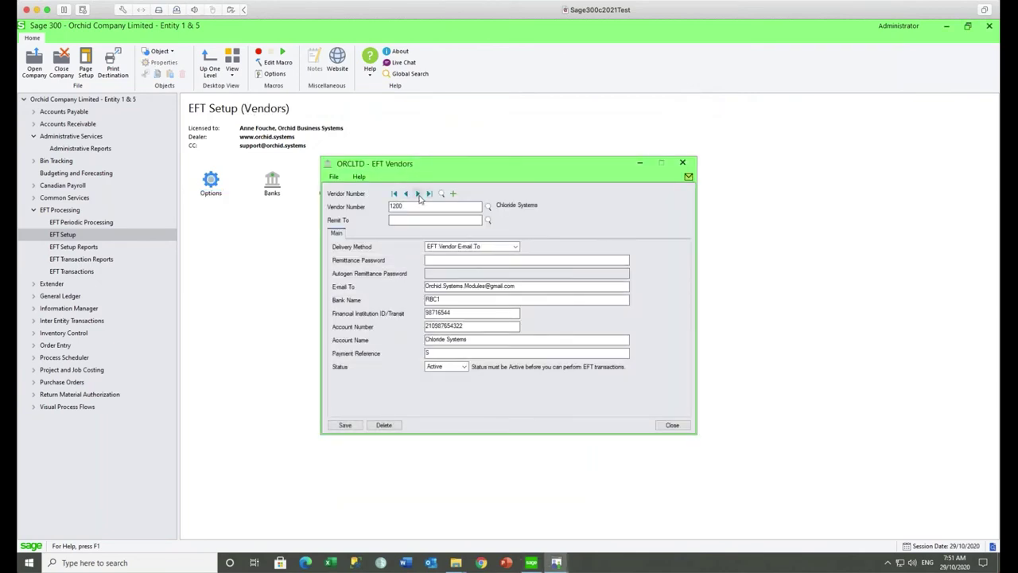
left_click(515, 247)
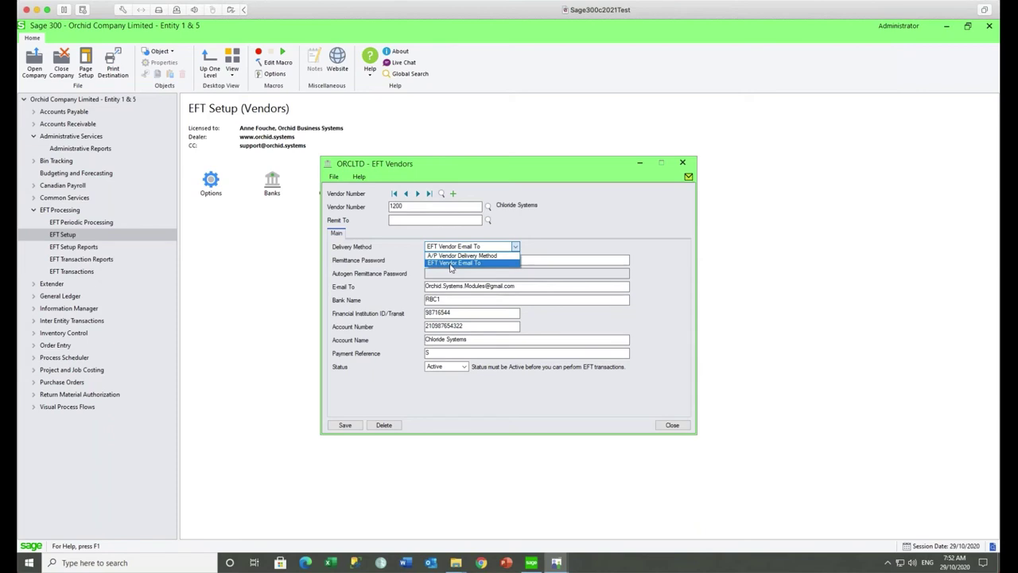
left_click(451, 267)
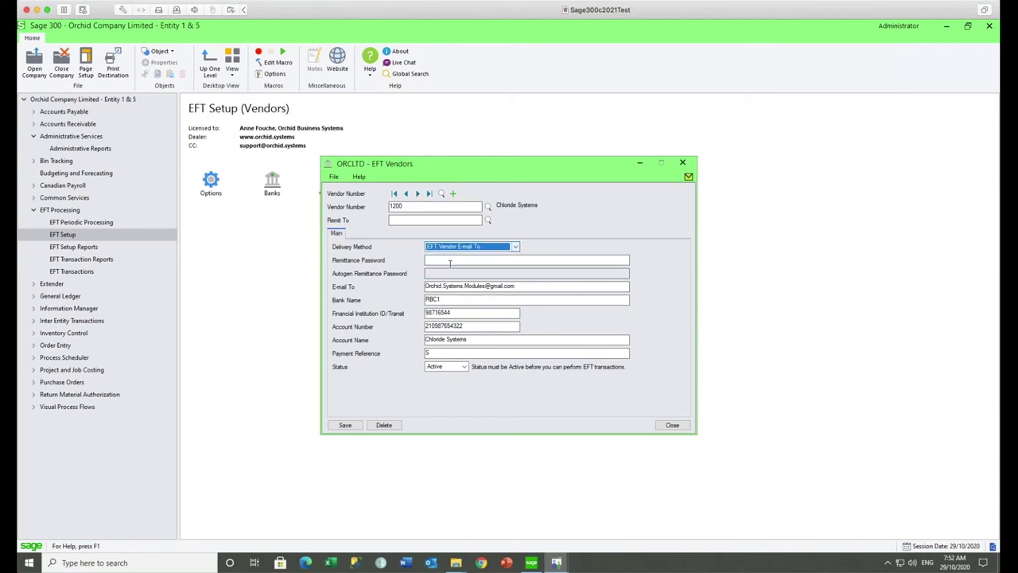
left_click(535, 285)
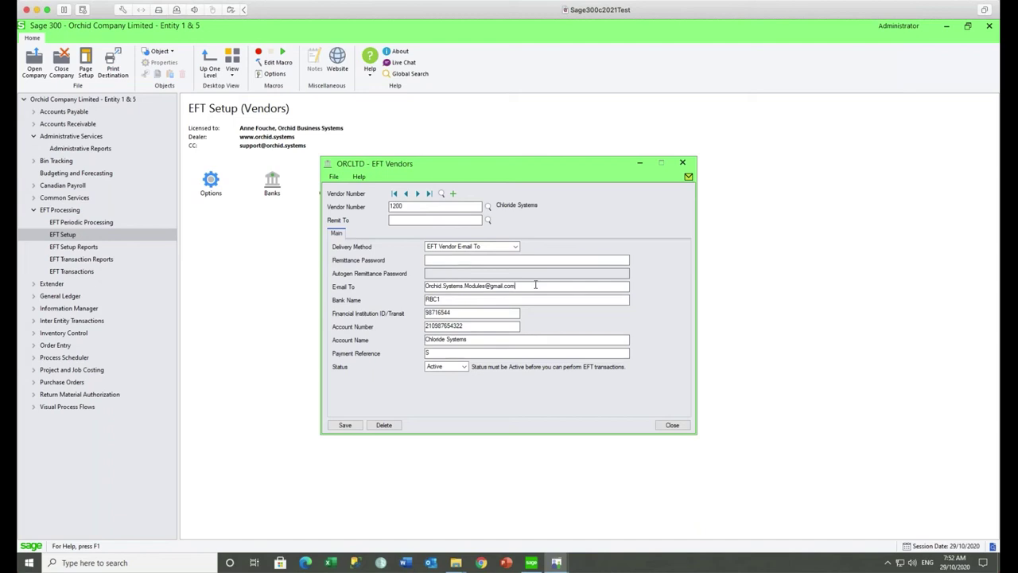
left_click(682, 163)
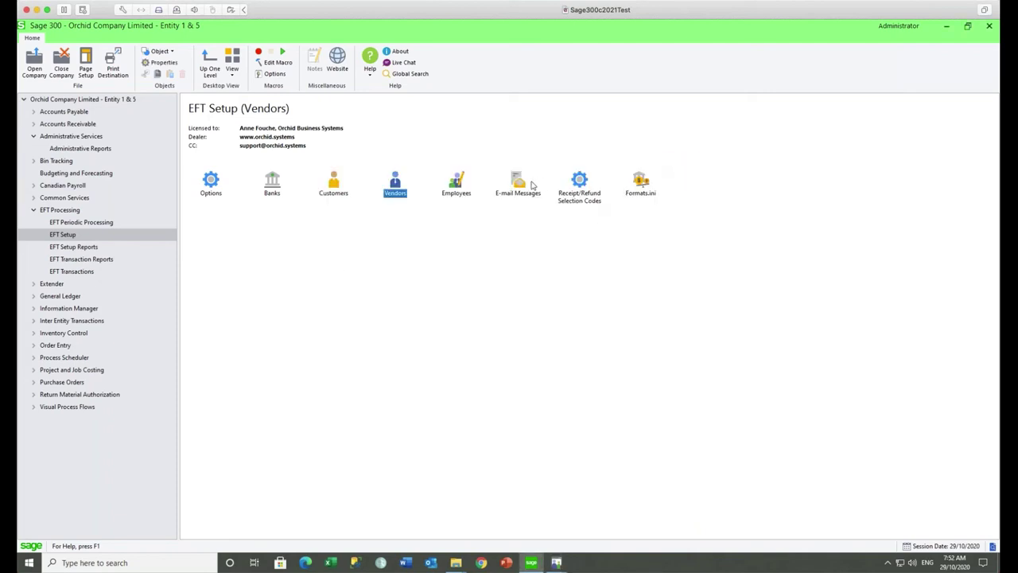
Bring up the EFTPAYMENT template in EFT E-mail Messages and highlight its $VENDOR_CONTACT variable.
double_click(516, 183)
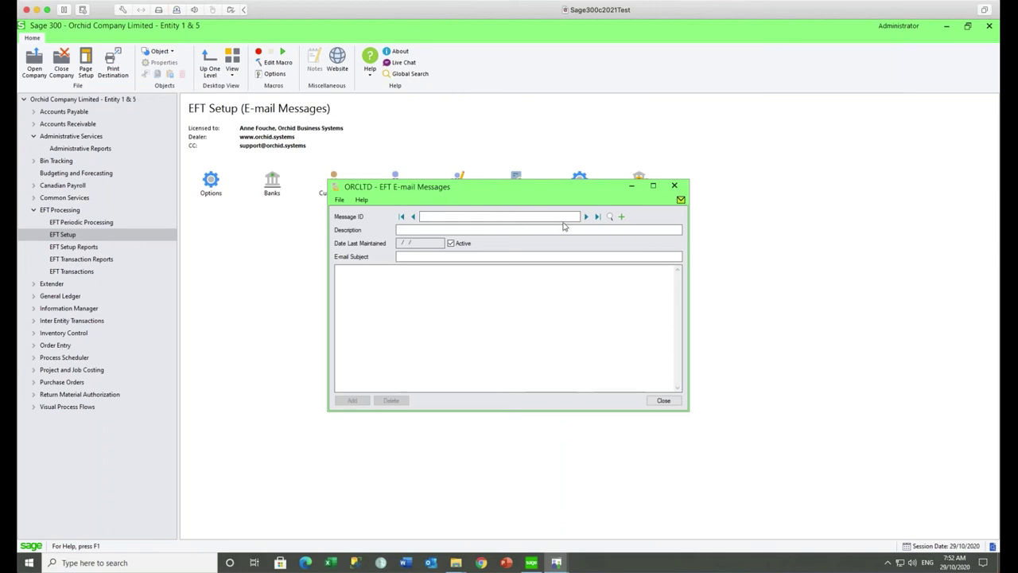
left_click(586, 217)
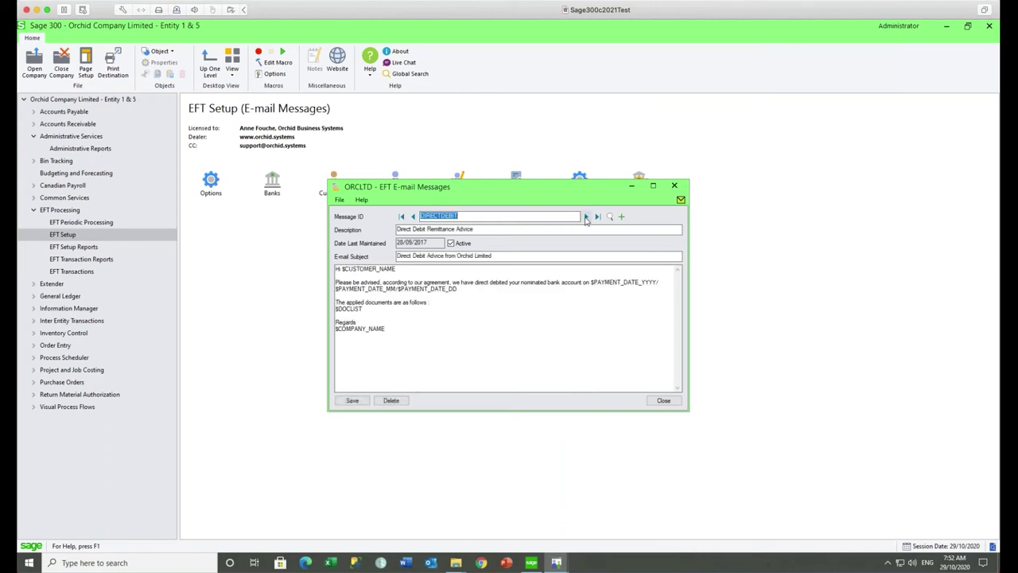
left_click(587, 218)
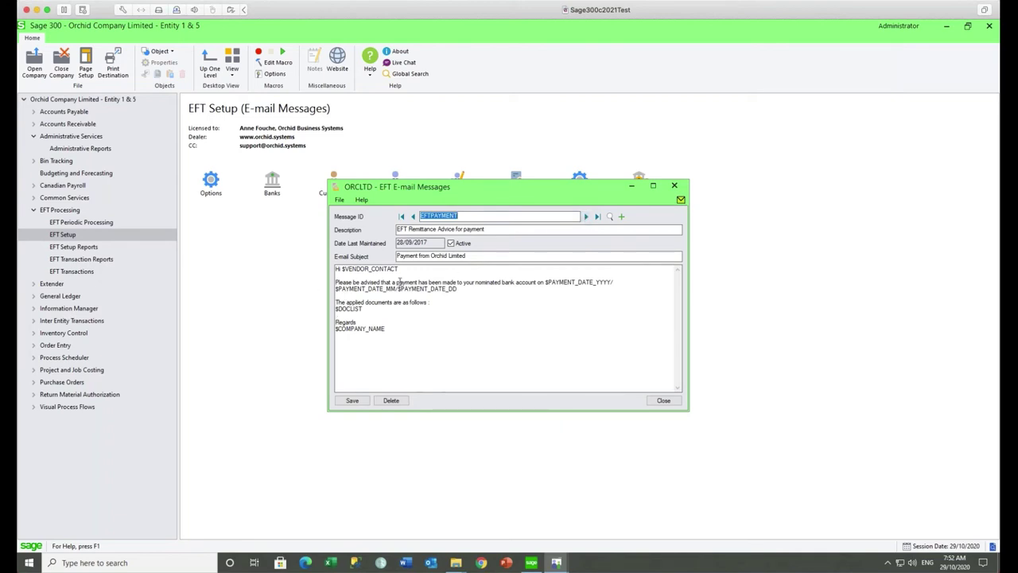
left_click_drag(398, 269, 342, 269)
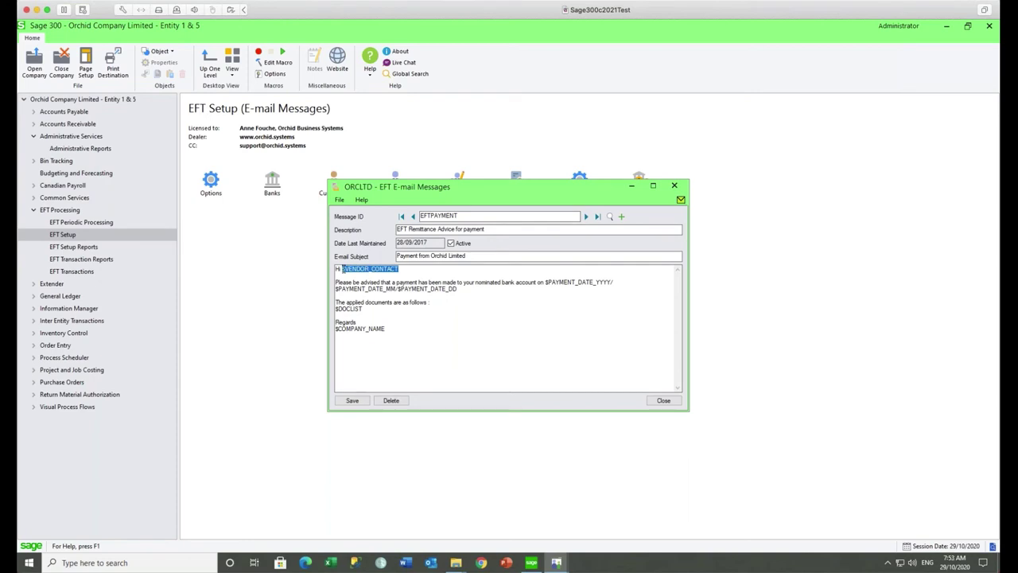
Consult the help on e-mail message variables and examine the remittance advice variables, comparing {DOCLIST} with {DOCAMTLIST}.
key("F1")
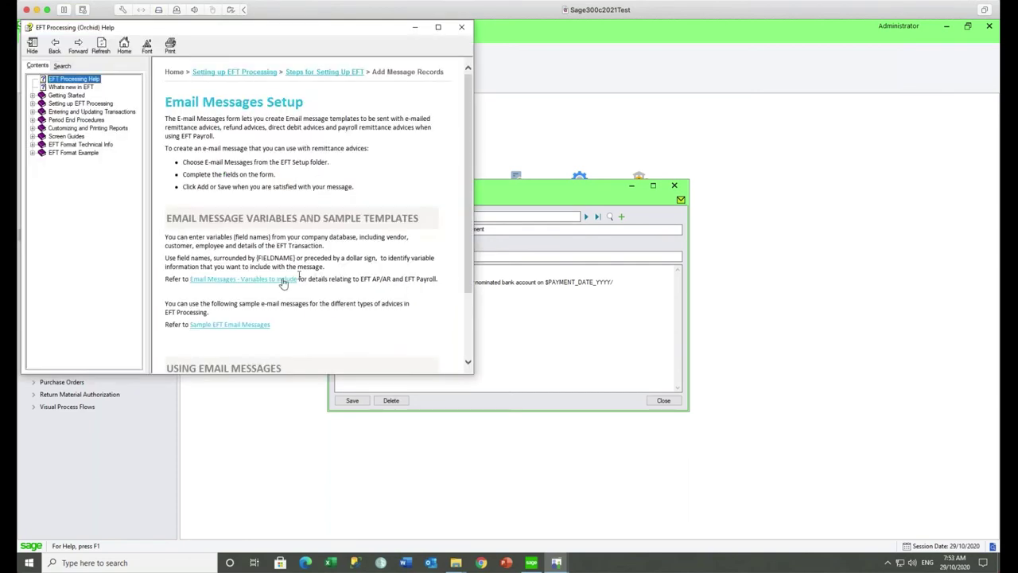
left_click(271, 279)
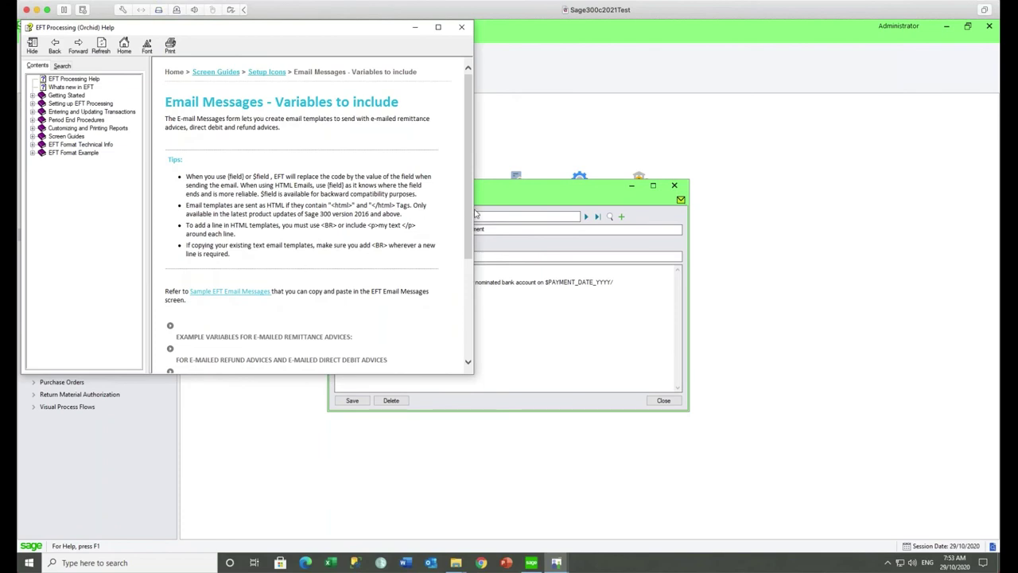
scroll(469, 249, "down", 3)
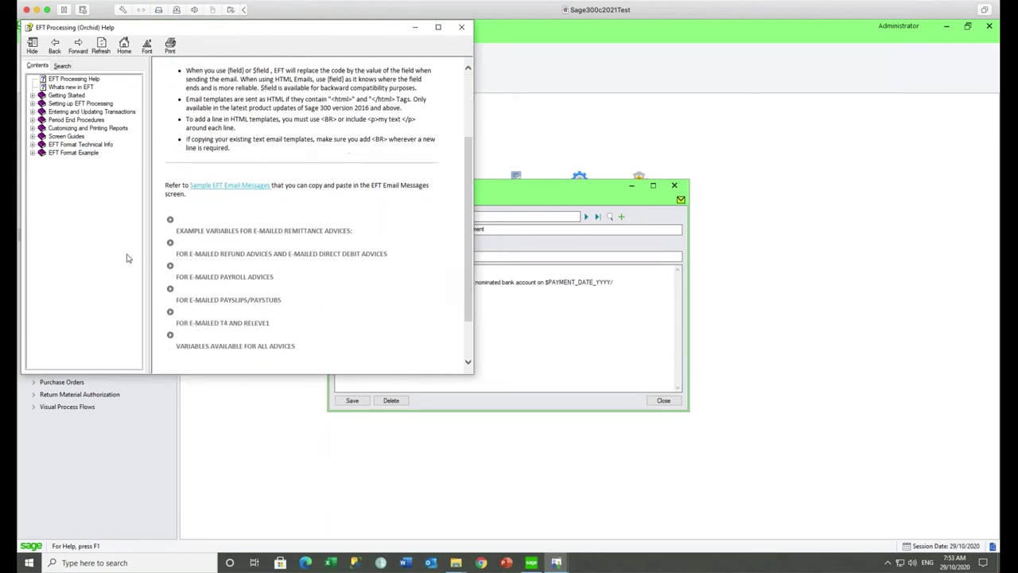
left_click(170, 220)
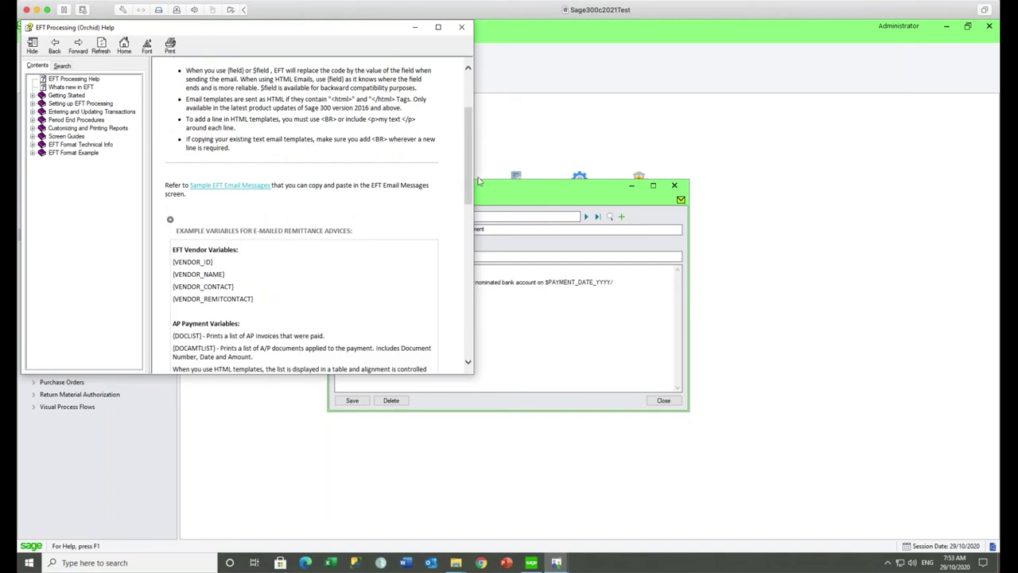
left_click_drag(470, 188, 250, 133)
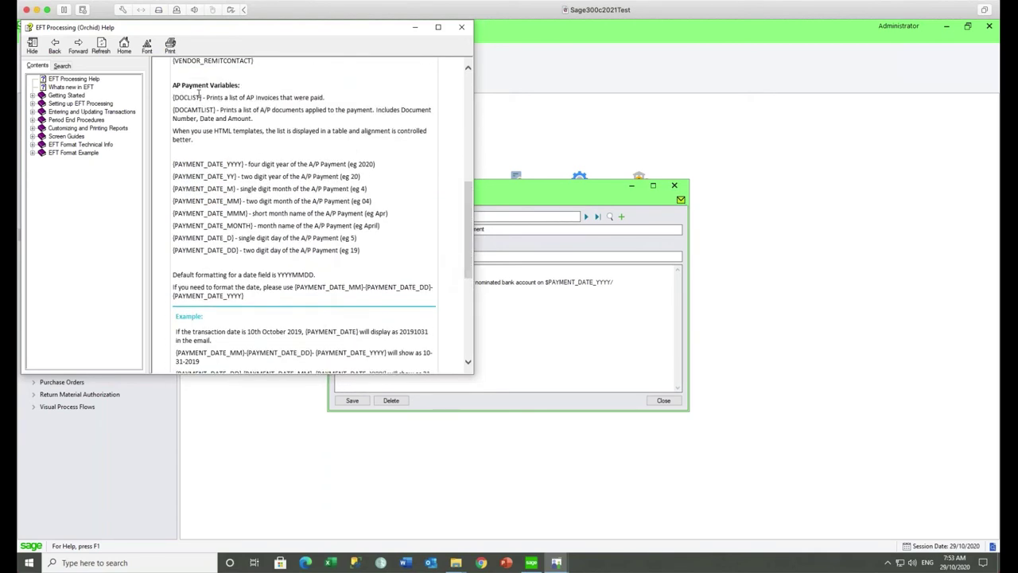
left_click_drag(202, 97, 169, 97)
left_click_drag(216, 110, 171, 110)
left_click_drag(469, 242, 468, 171)
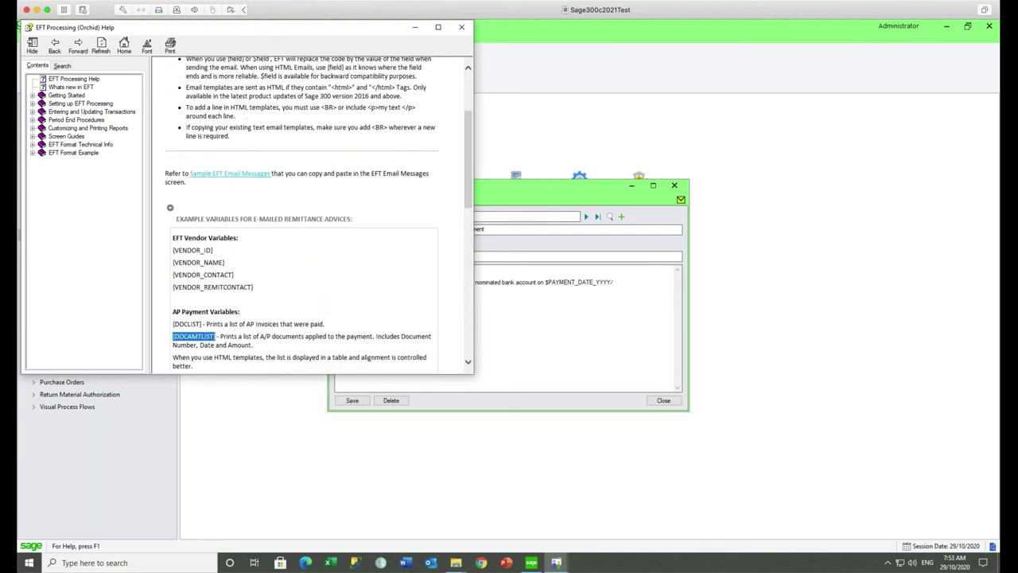
left_click(170, 210)
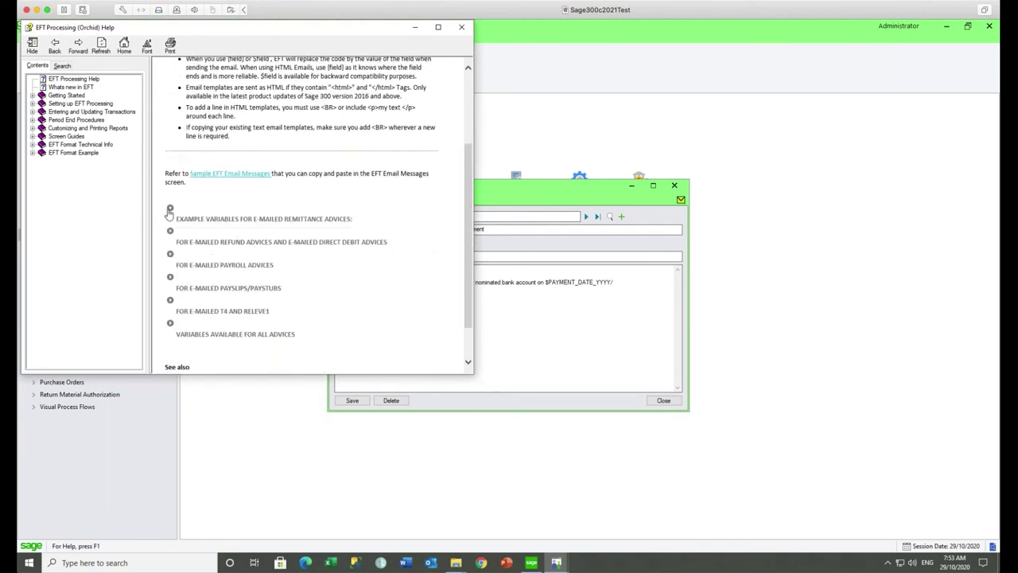
Find the EFT Payments HTML Email sample in the Sample EFT Email Messages help topic and copy its full code.
left_click(209, 176)
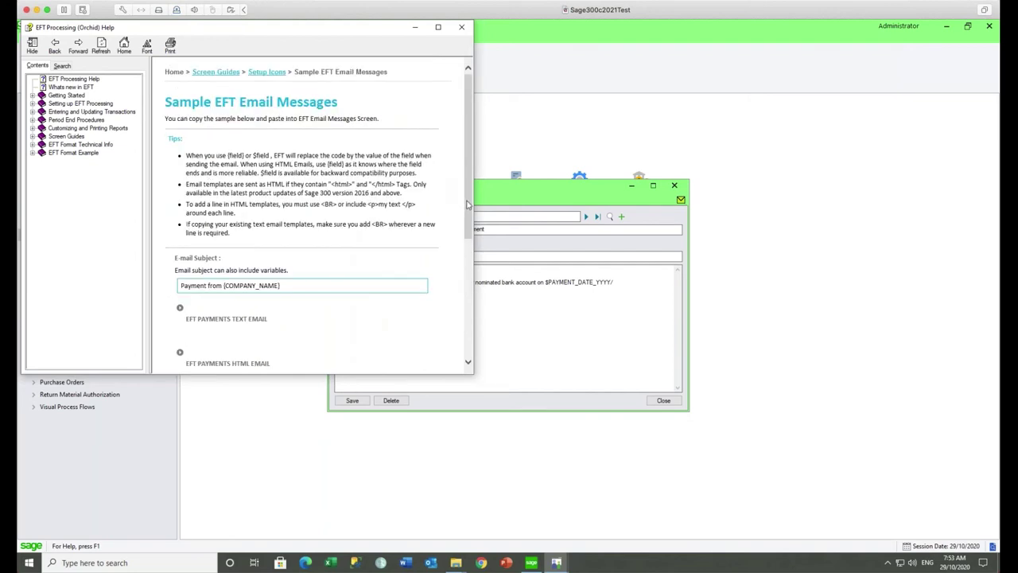
scroll(468, 215, "down", 3)
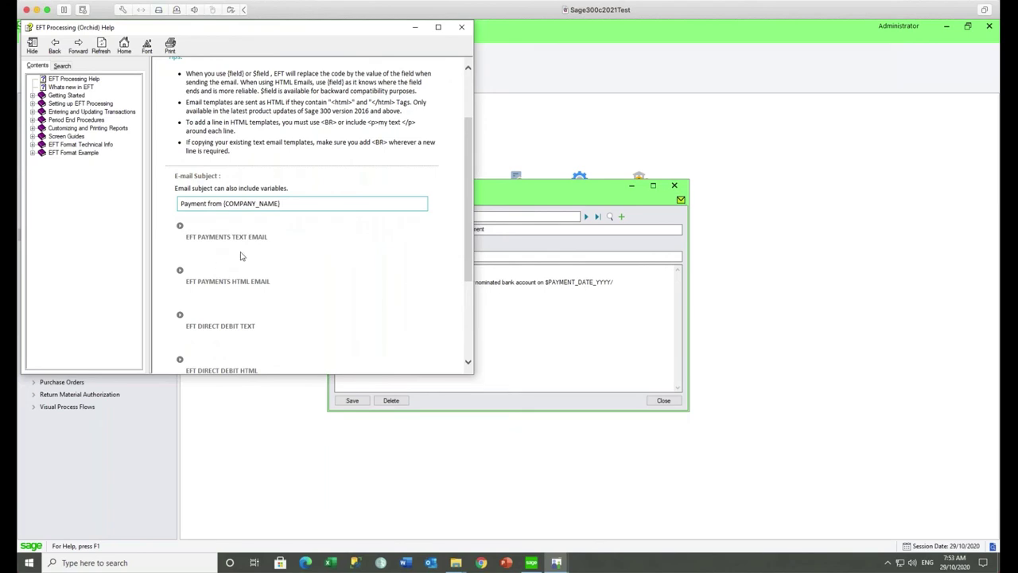
left_click(180, 273)
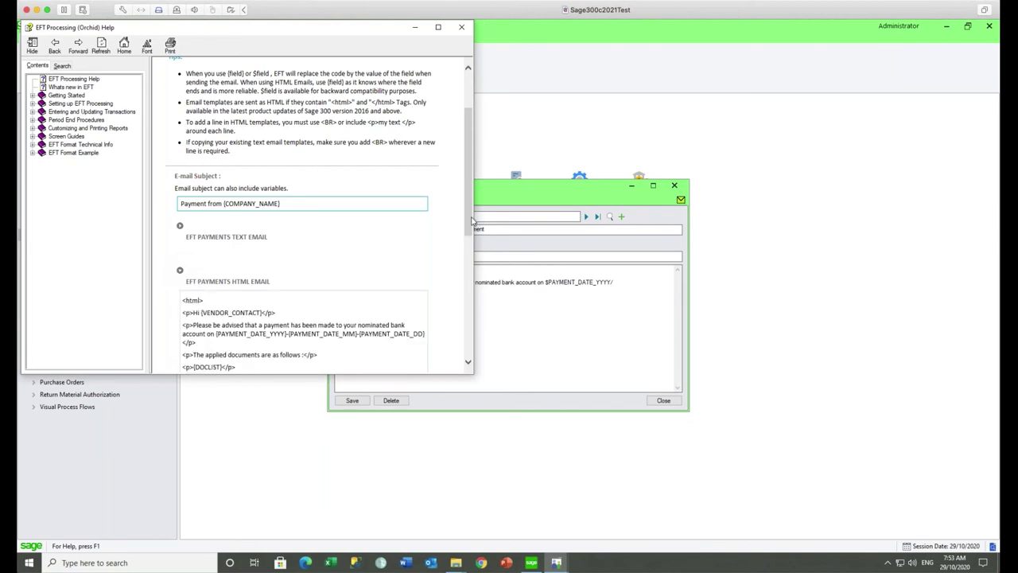
left_click_drag(475, 223, 443, 278)
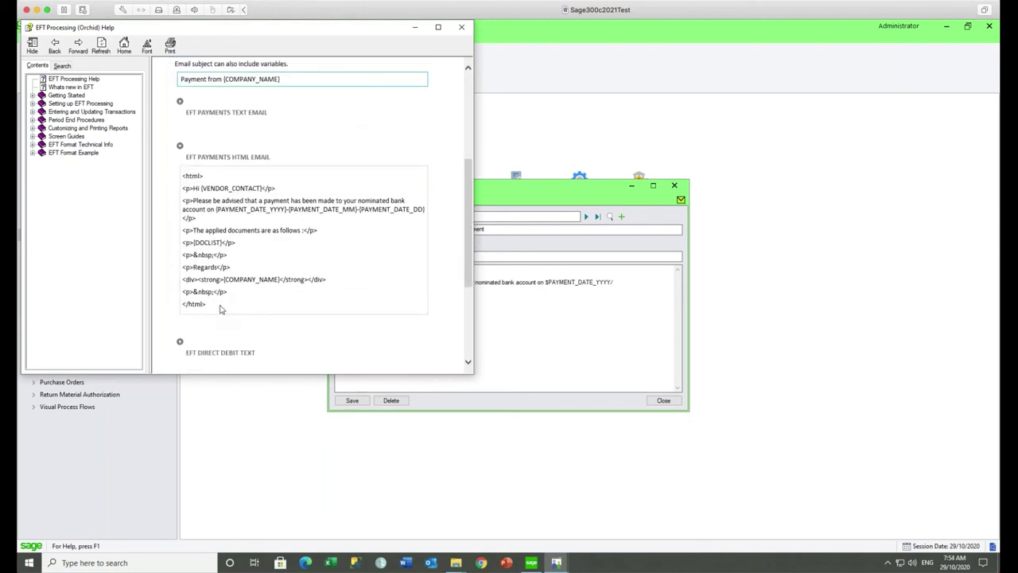
left_click_drag(205, 305, 159, 180)
key("ctrl+c")
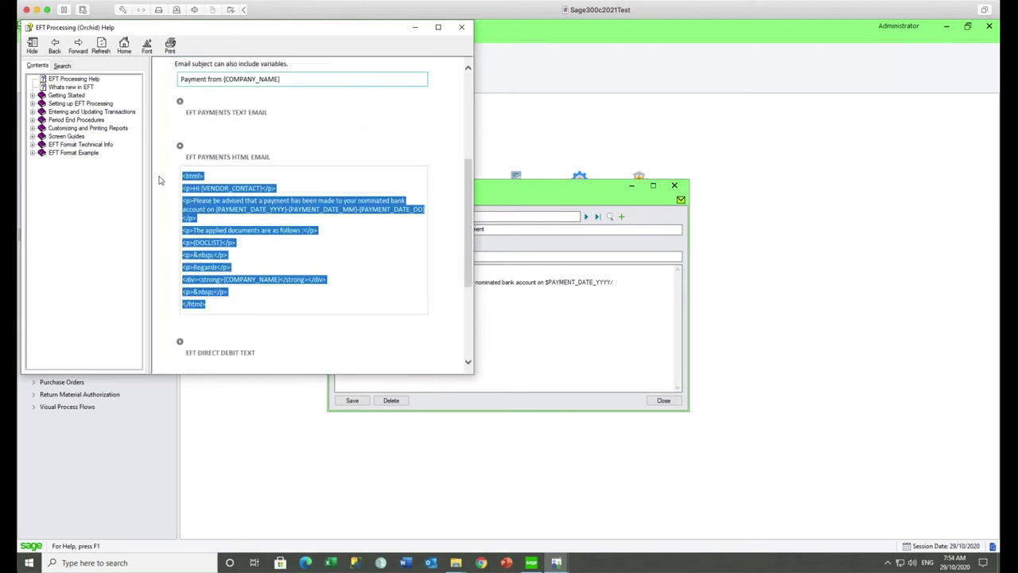
Replace the EFTPAYMENT message body with the copied HTML sample and change {DOCLIST} to {DOCAMTLIST}.
left_click(521, 330)
double_click(360, 328)
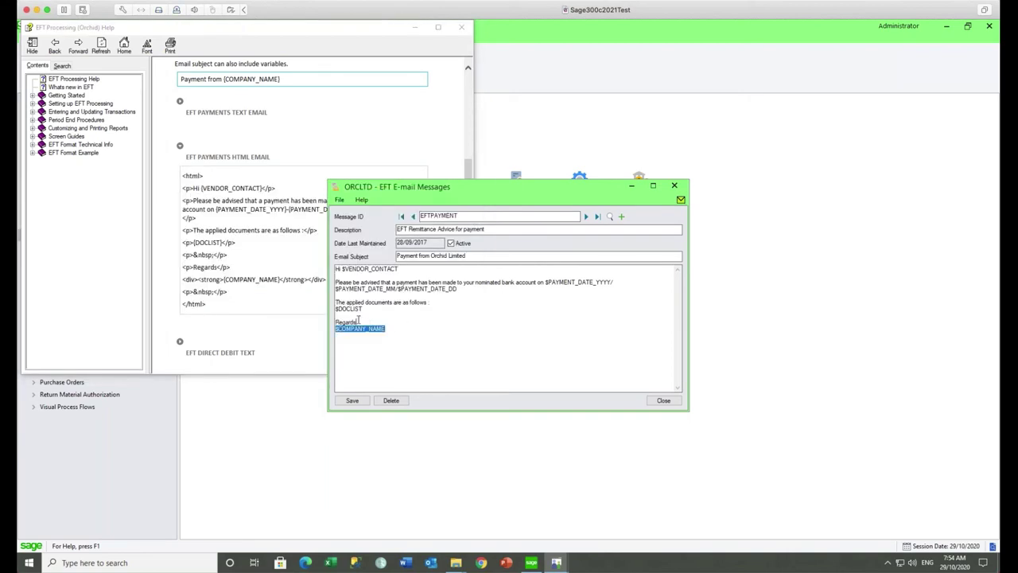
left_click_drag(360, 319, 322, 268)
key("ctrl+v")
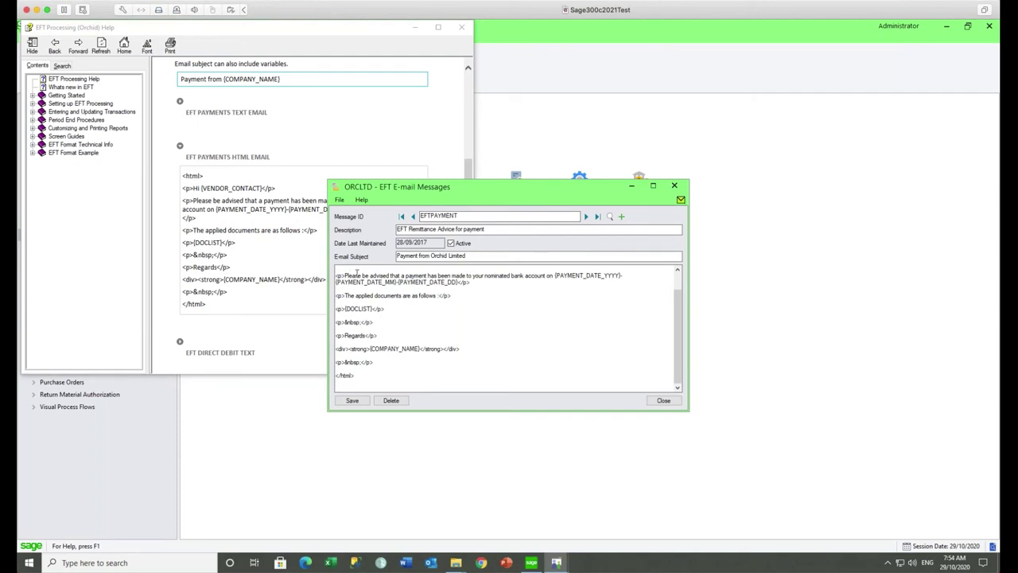
scroll(354, 279, "up", 2)
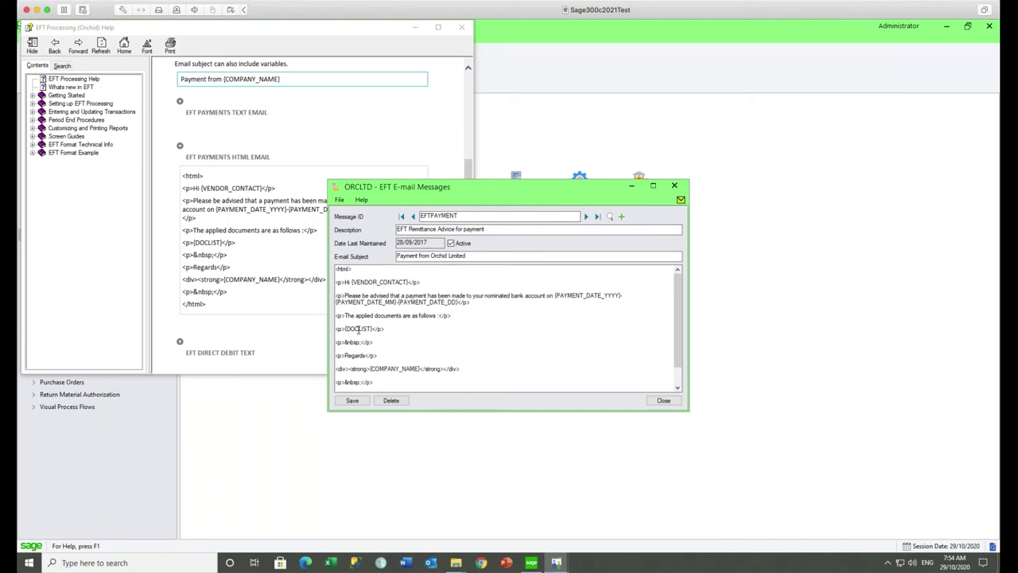
left_click(358, 329)
type("AMT")
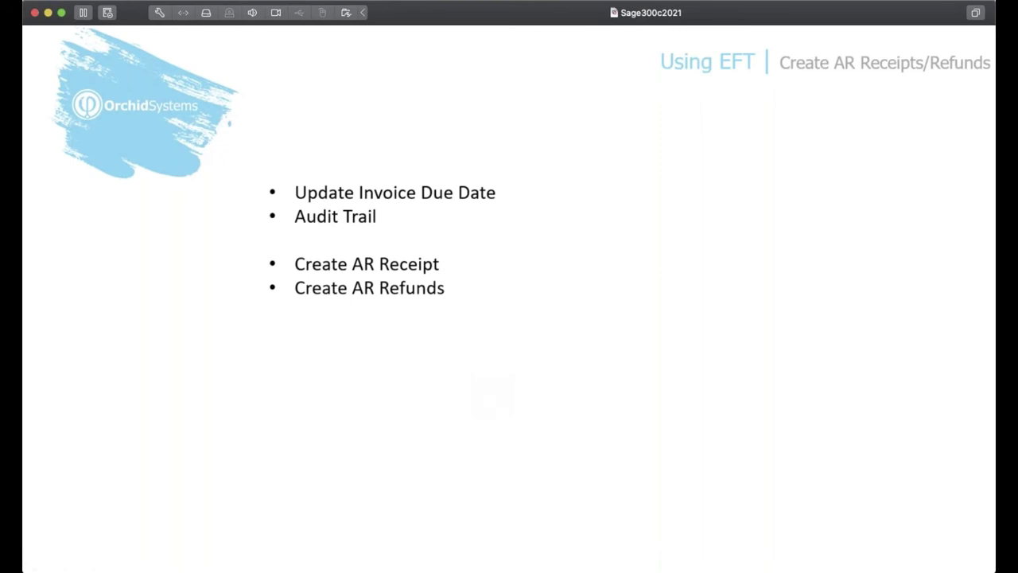
key("Right")
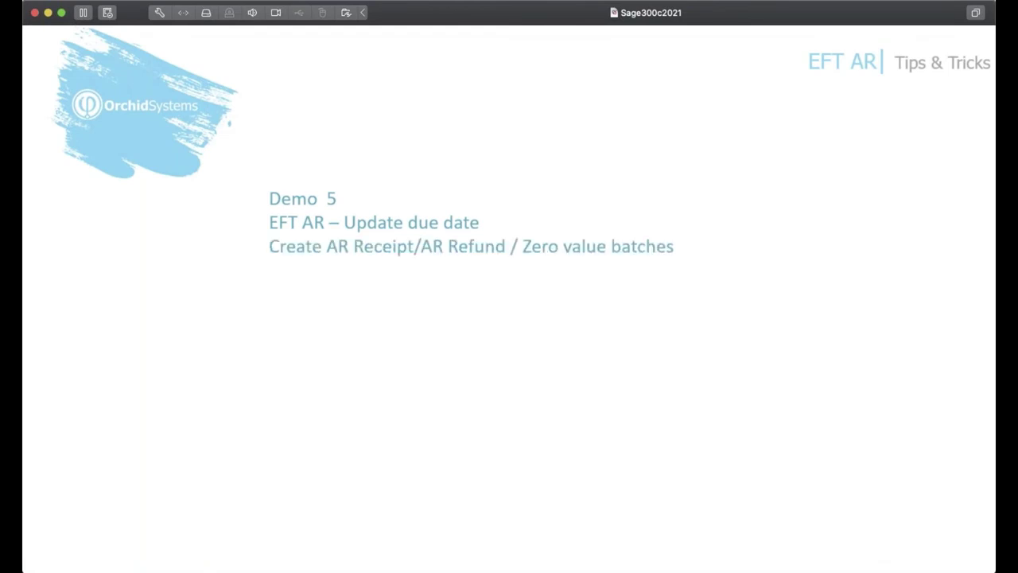
key("Right")
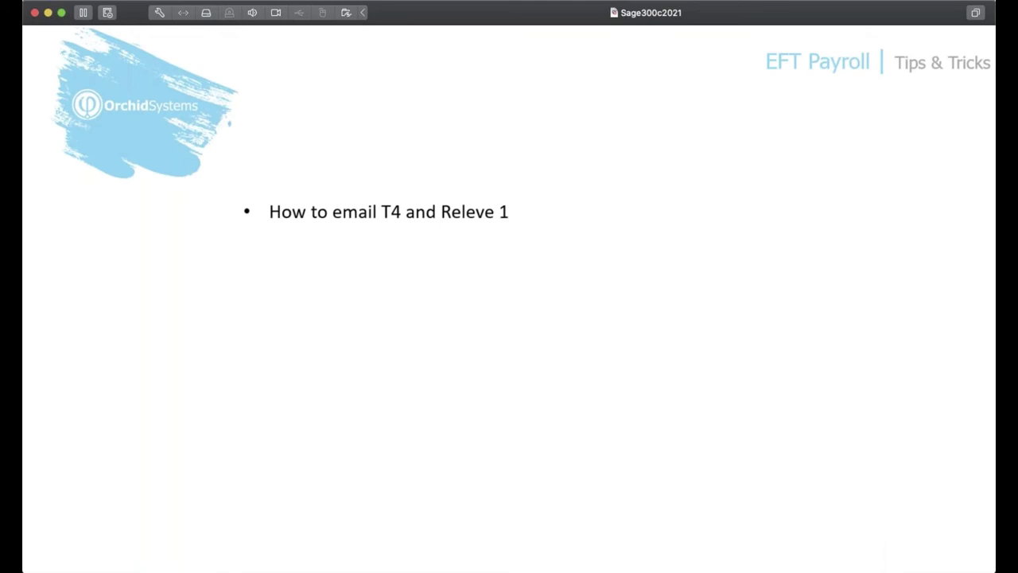
key("Right")
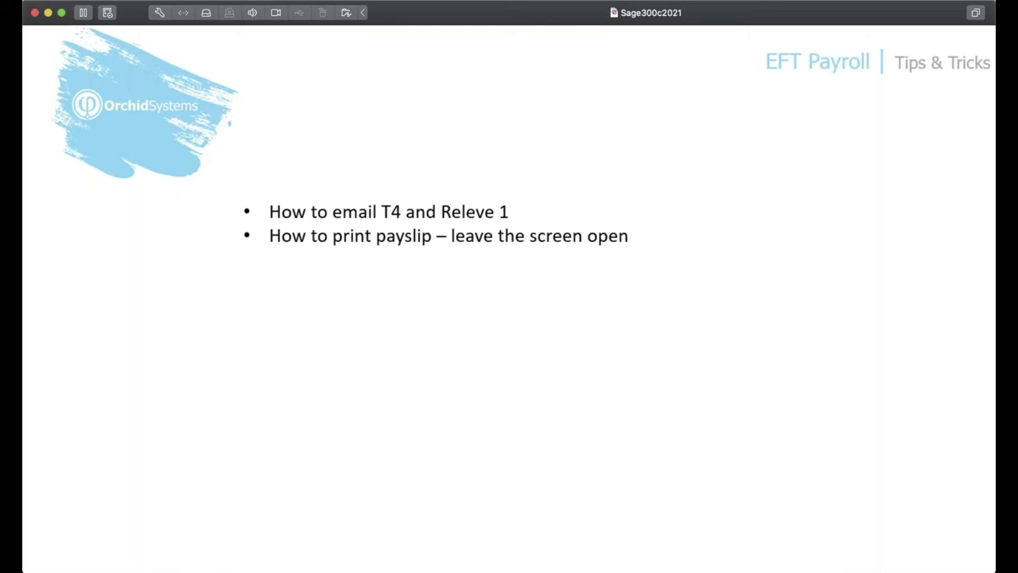
key("Right")
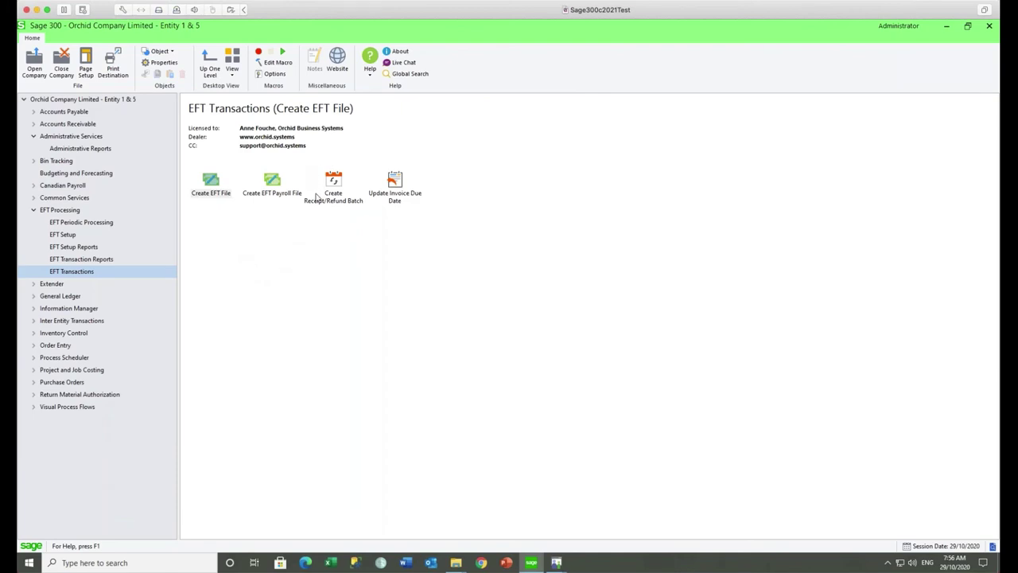
In EFT Update Invoice Due Date, list multiple documents for customer Bargain Mart - San Diego and widen the Document No column.
double_click(394, 182)
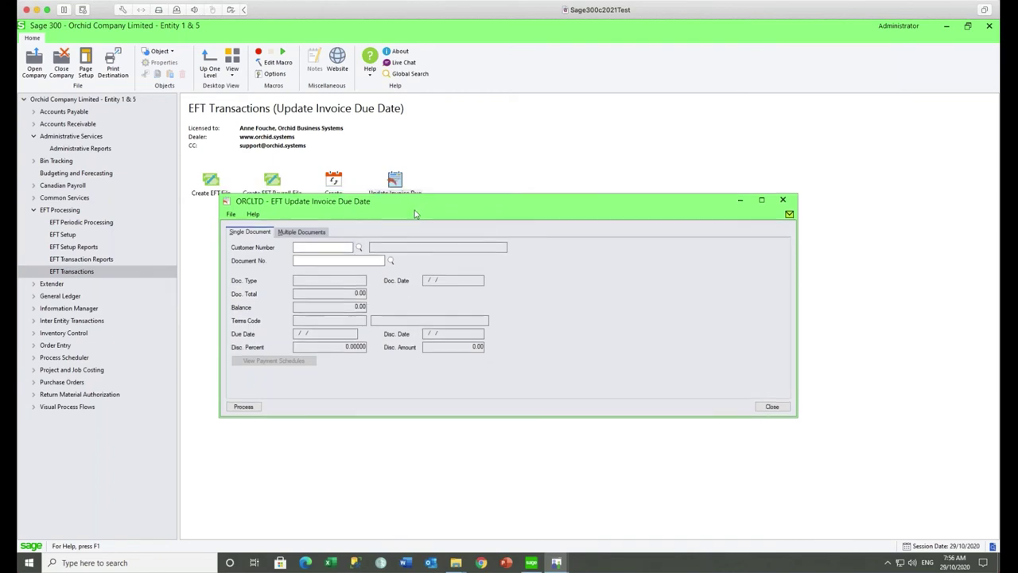
left_click_drag(414, 196, 415, 231)
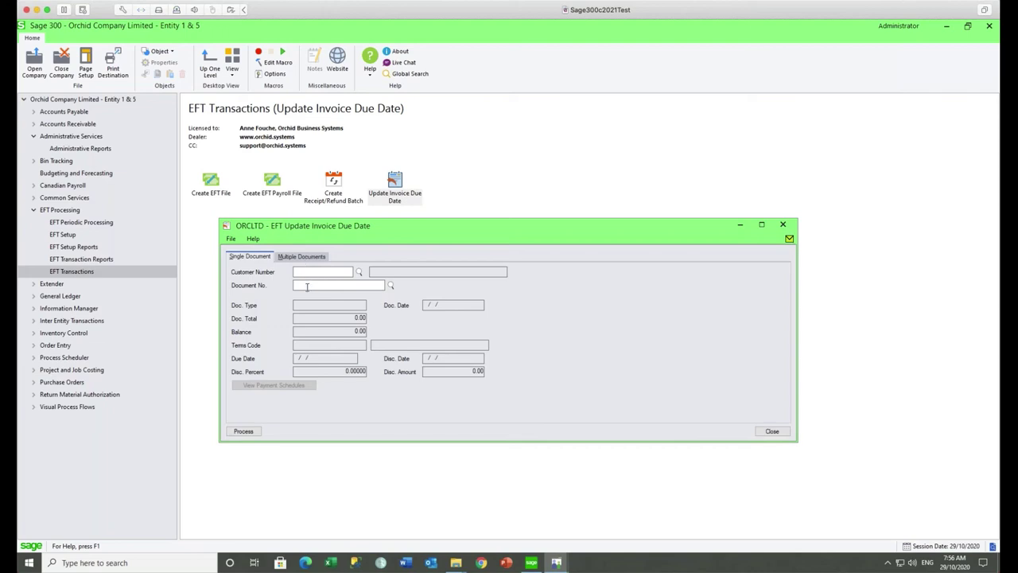
left_click(303, 257)
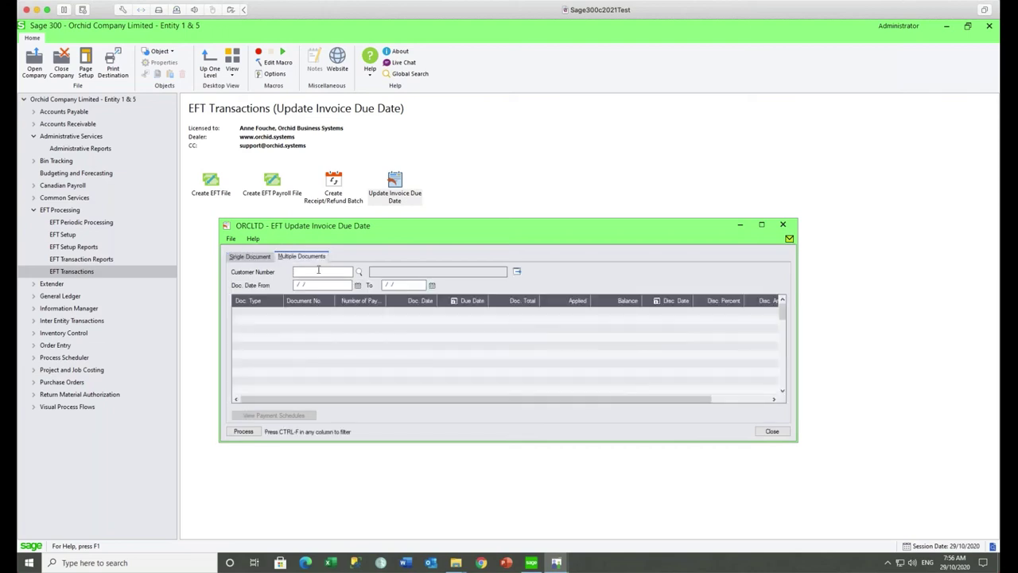
left_click(359, 273)
left_click(283, 208)
left_click(516, 272)
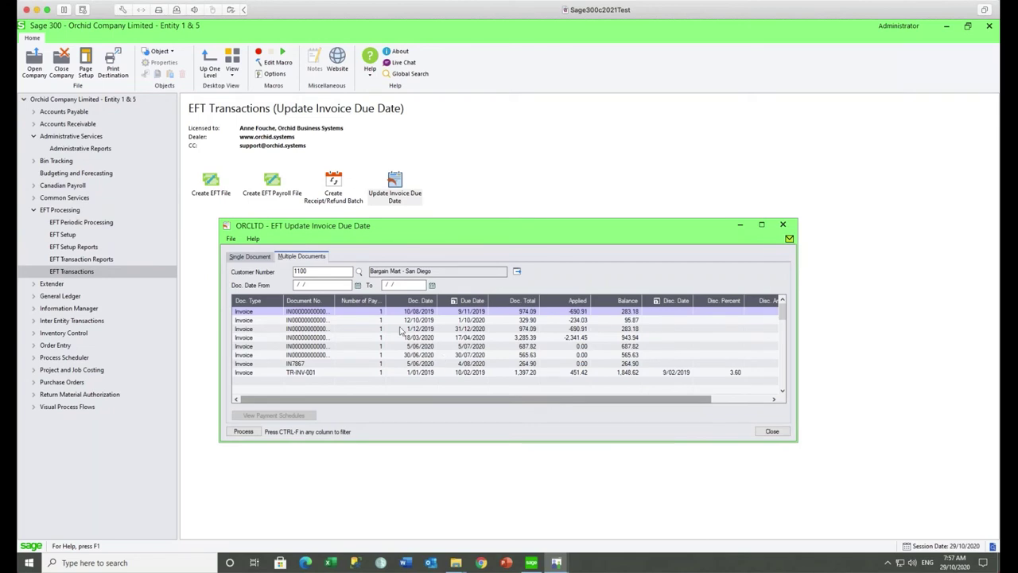
left_click_drag(335, 300, 352, 301)
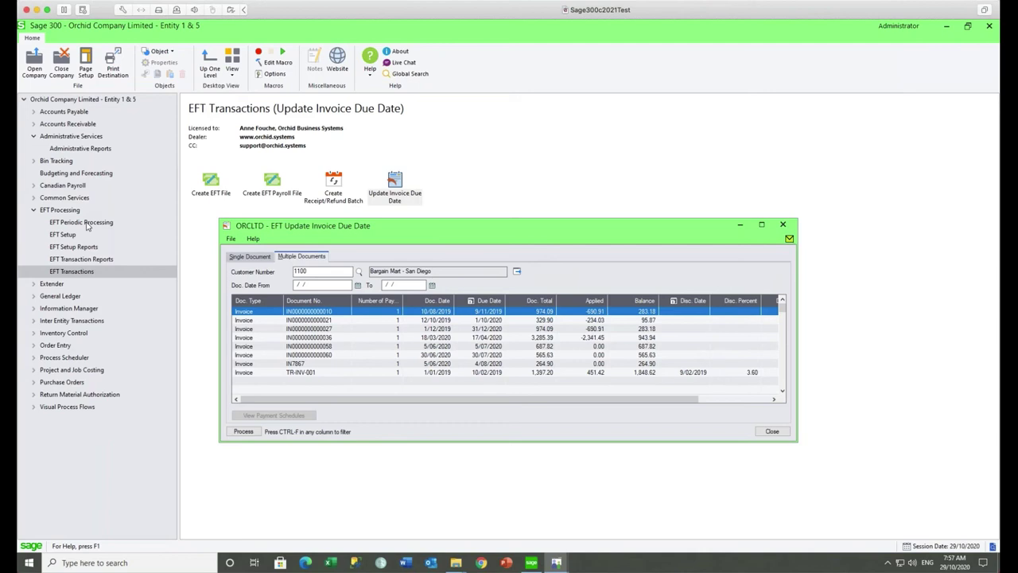
Open EFT Create Receipt/Refund Batch, load the DIRECTDEBIT receipt selection code and examine its selection criteria, including the Due From date.
left_click(784, 226)
double_click(335, 185)
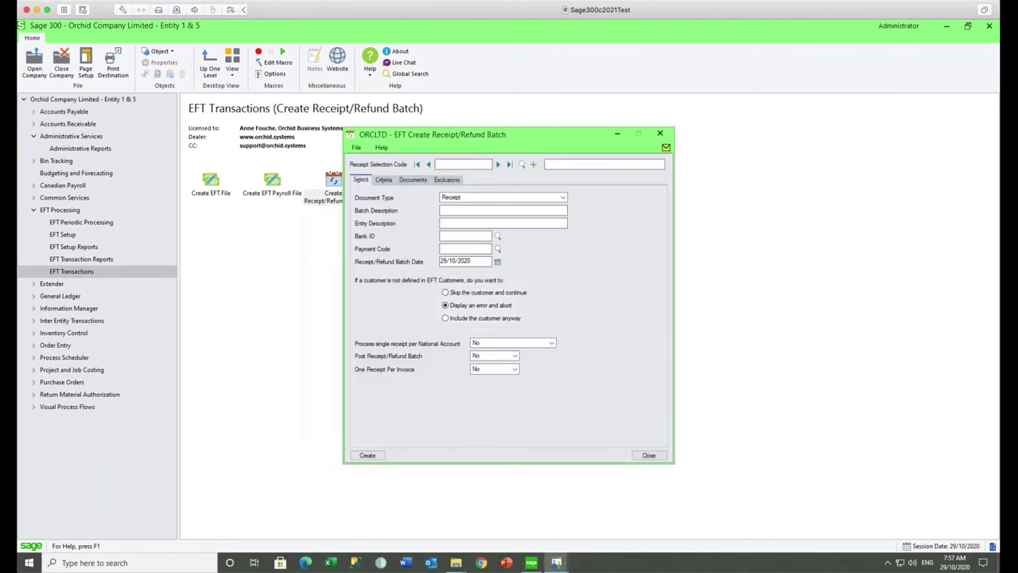
left_click(498, 164)
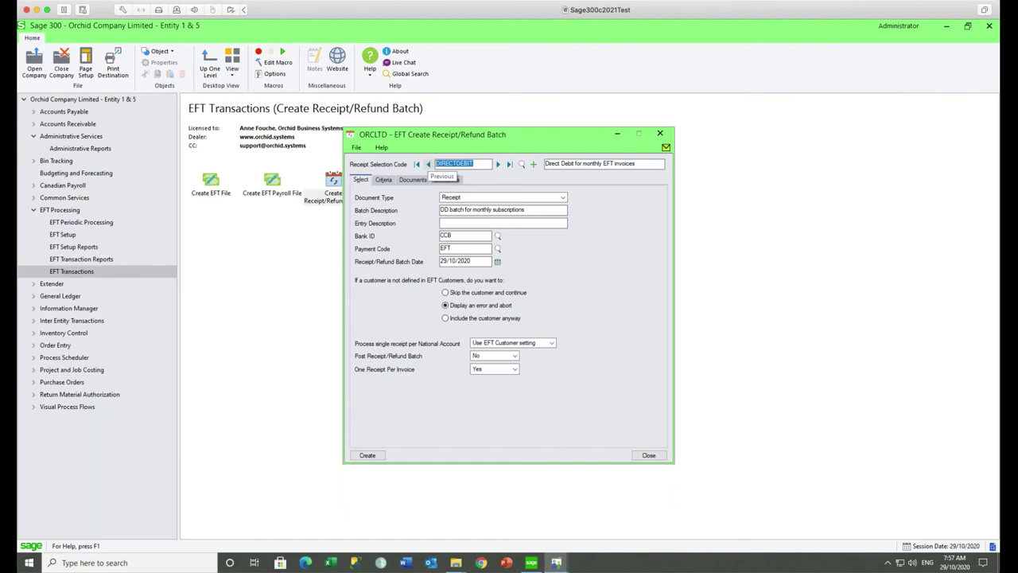
left_click(384, 179)
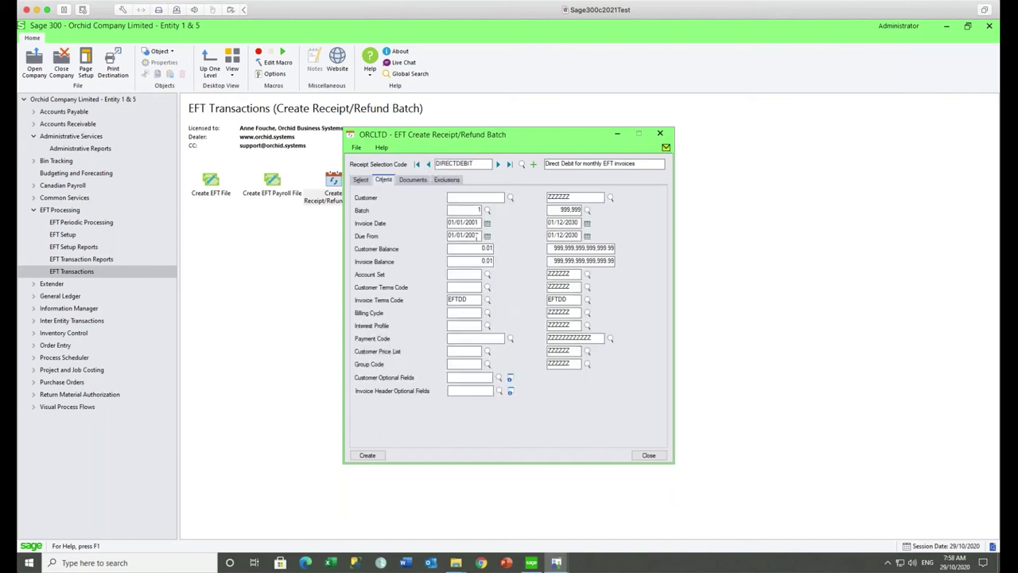
left_click_drag(477, 236, 426, 229)
Check the document type choices for the DIRECTDEBIT code and look up which other receipt selection codes exist.
left_click(360, 179)
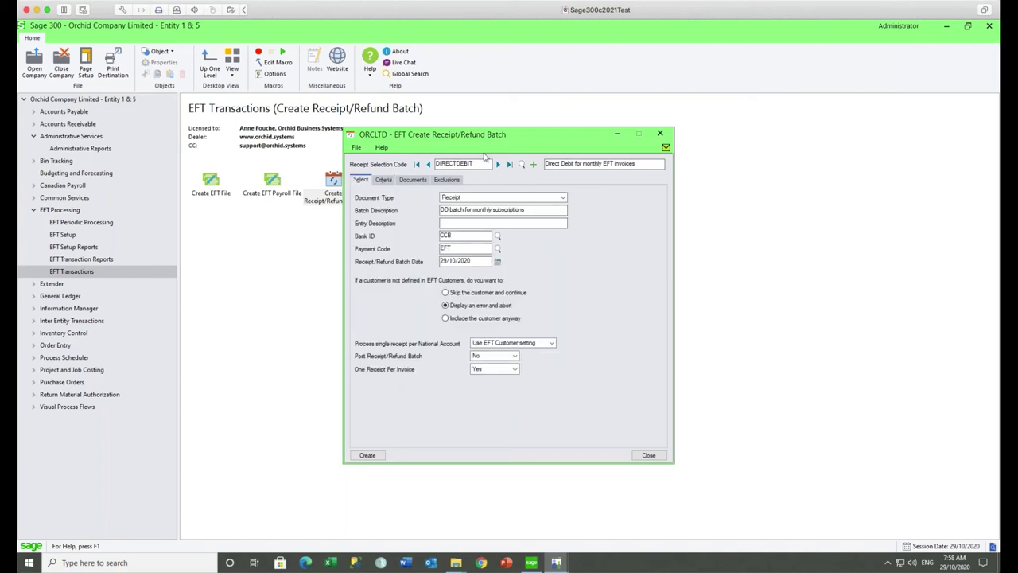
left_click(563, 199)
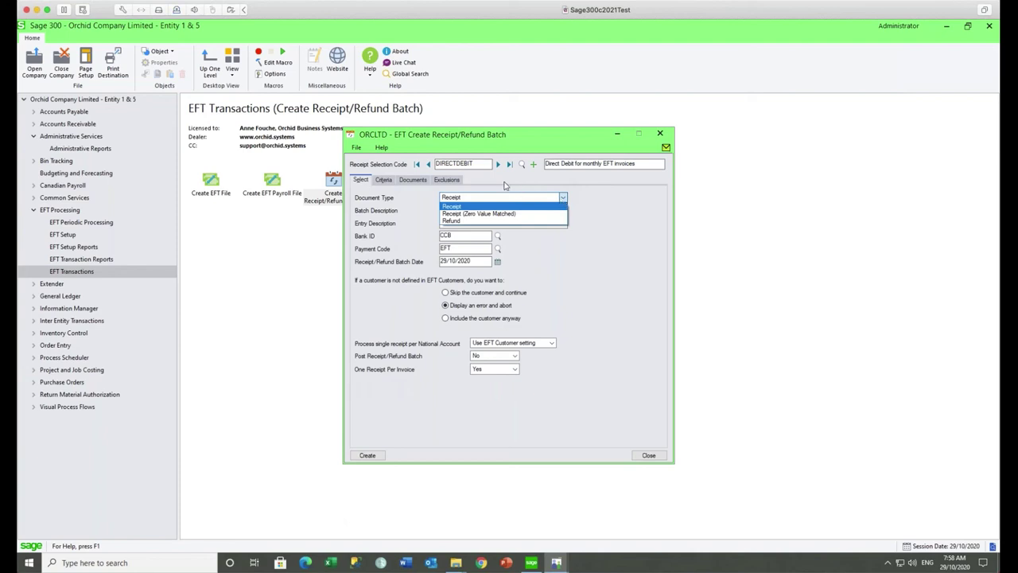
left_click(564, 205)
left_click(499, 164)
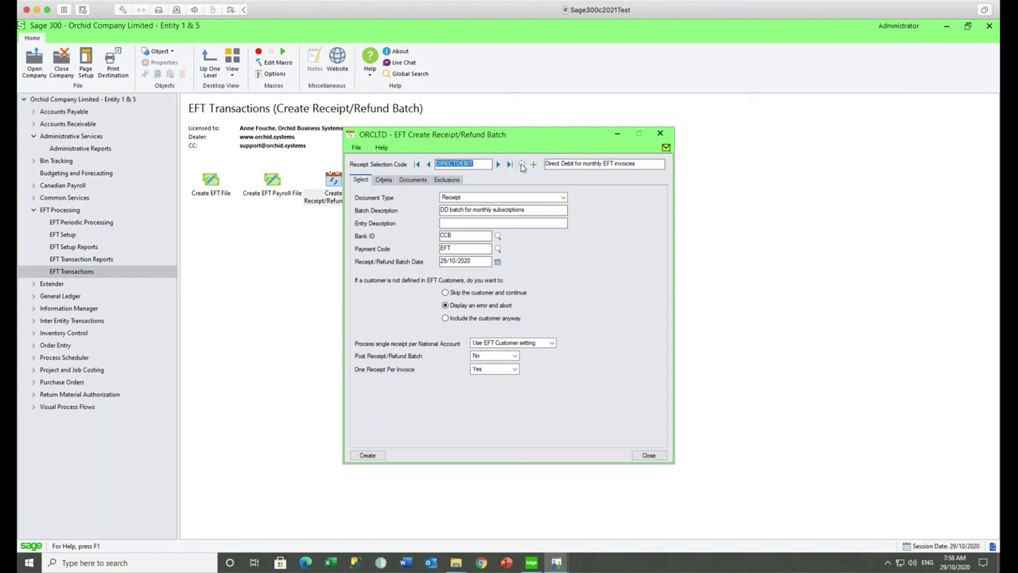
left_click(522, 164)
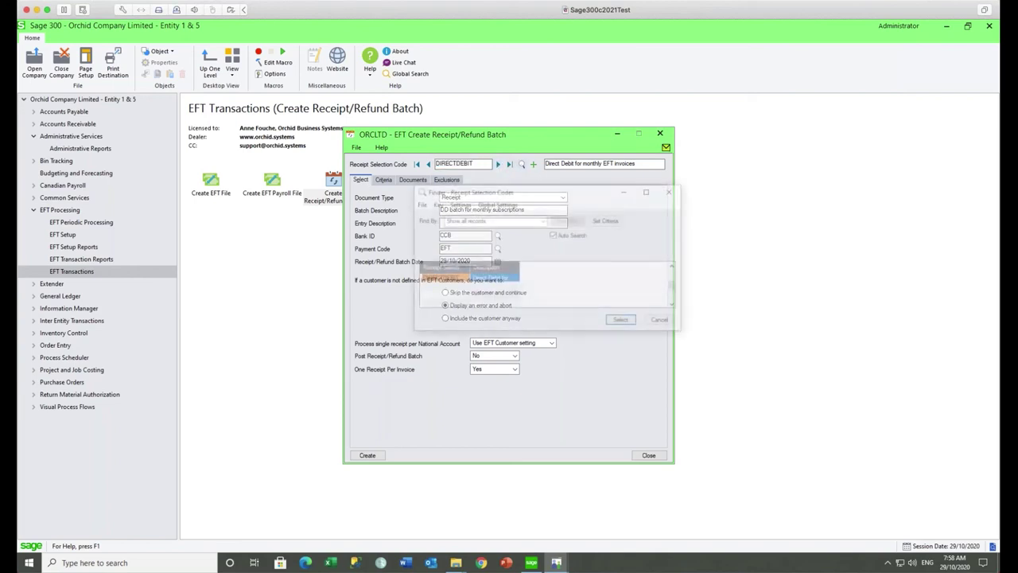
left_click(666, 325)
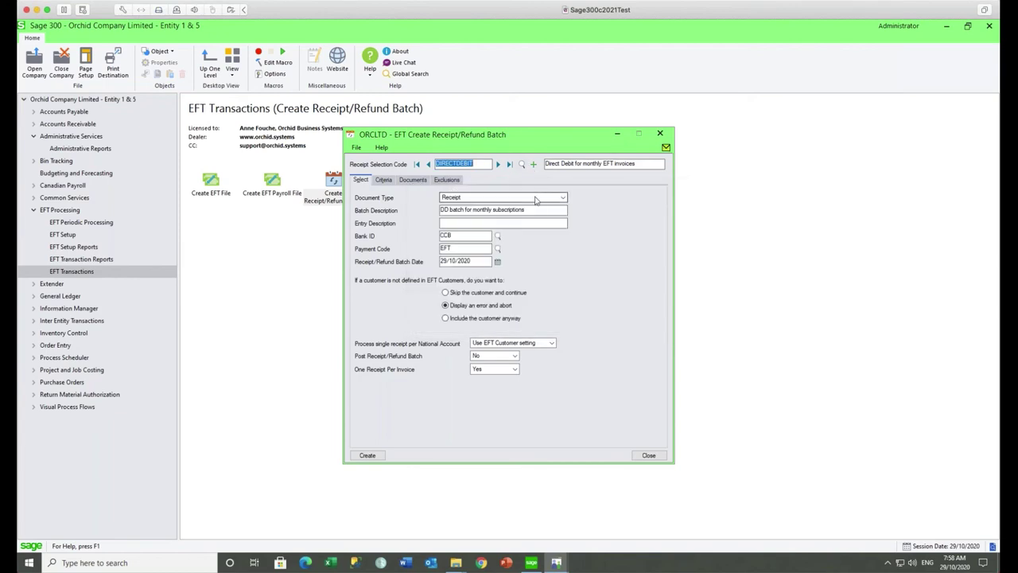
Try the document types Refund and Receipt (Zero Value Matched), review the criteria and close the batch window without creating a batch.
left_click(535, 198)
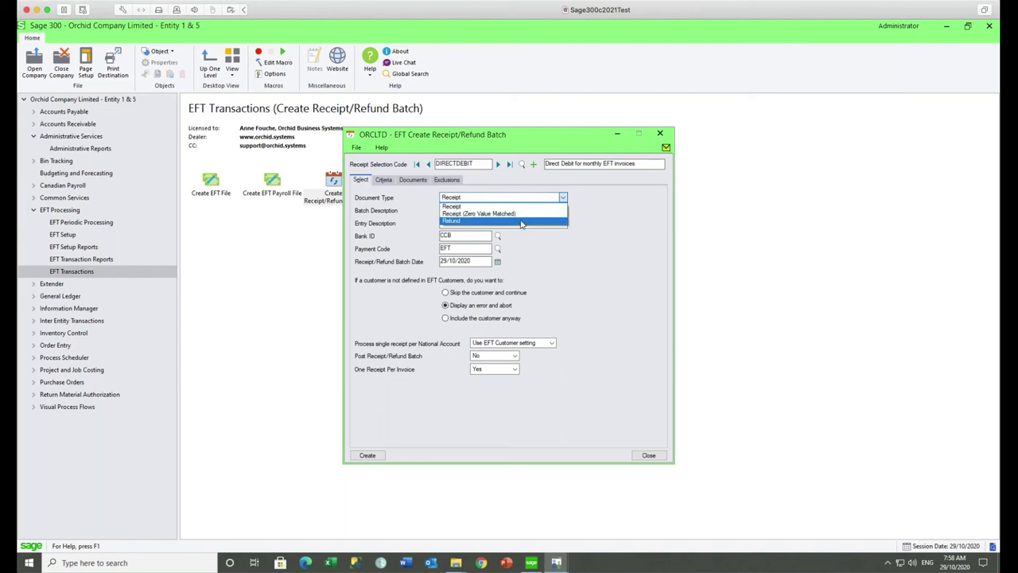
left_click(522, 221)
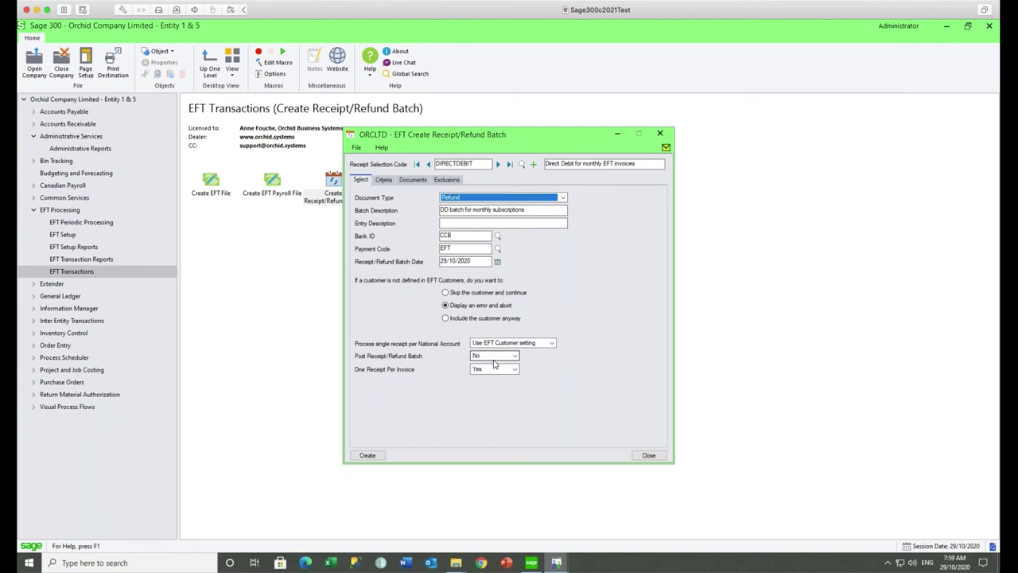
left_click(563, 198)
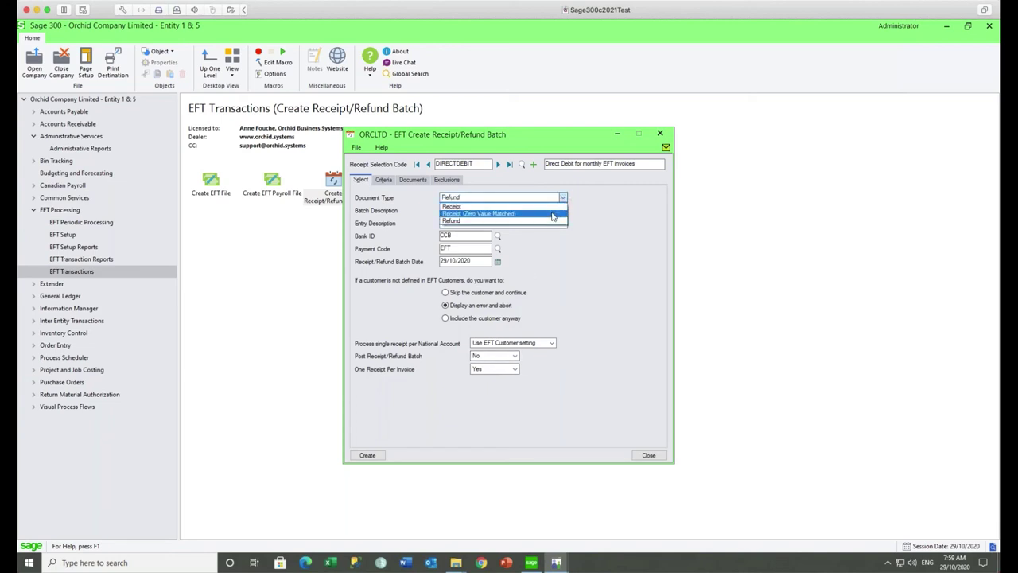
left_click(554, 214)
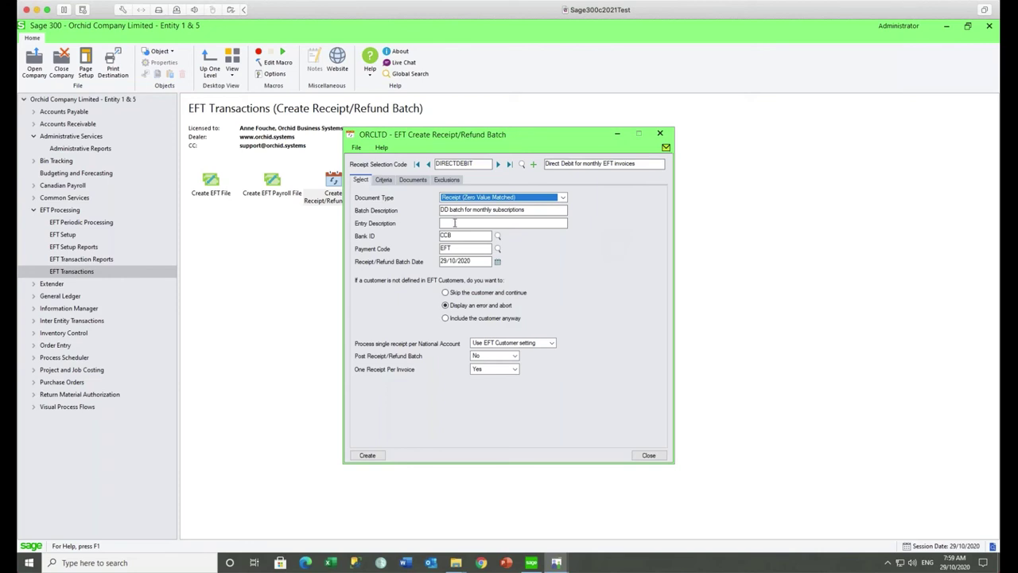
left_click(388, 180)
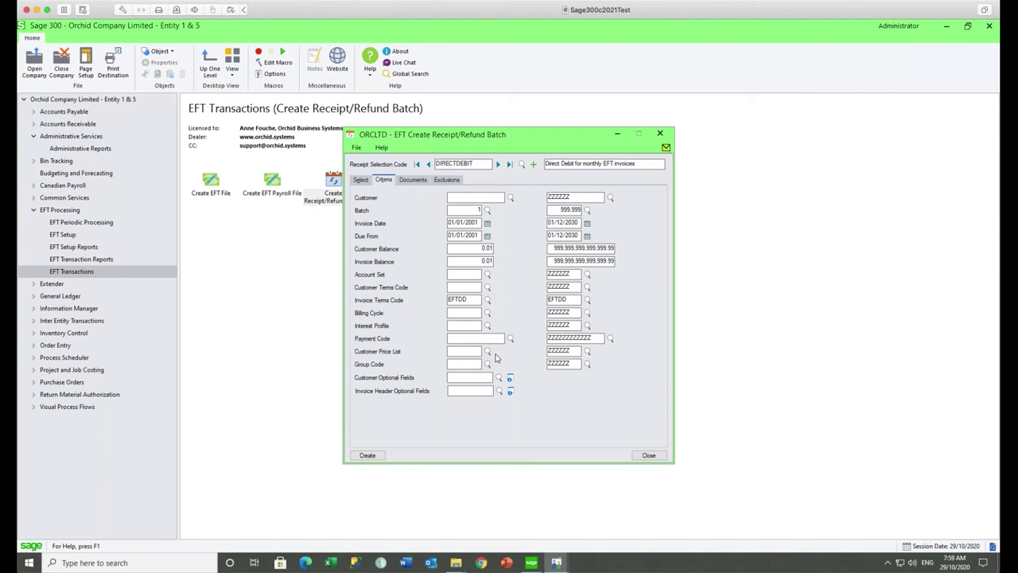
left_click(660, 134)
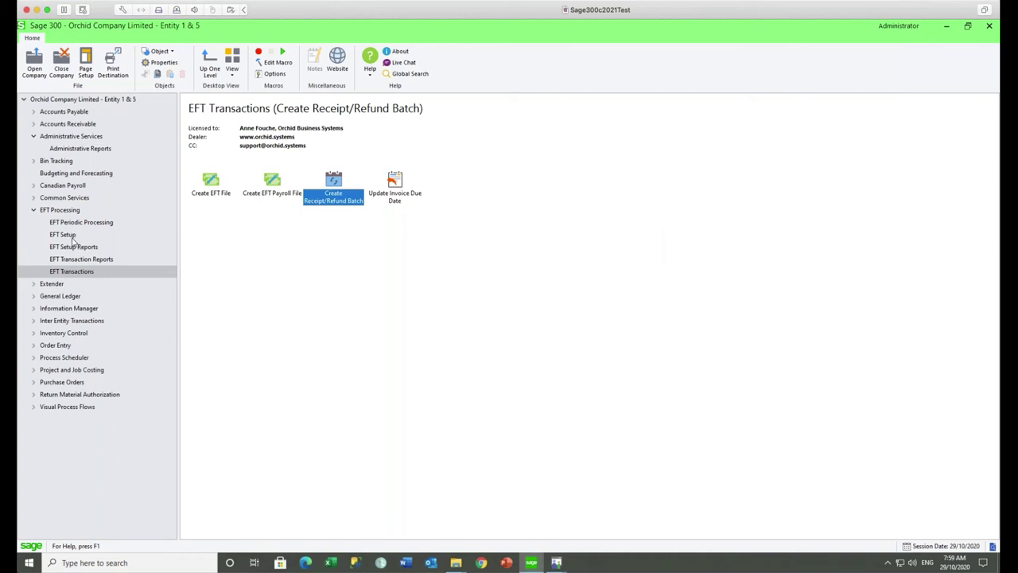
Open Print Payroll T4 from the EFT transaction reports, examine its delivery method and report file, and close it.
left_click(34, 185)
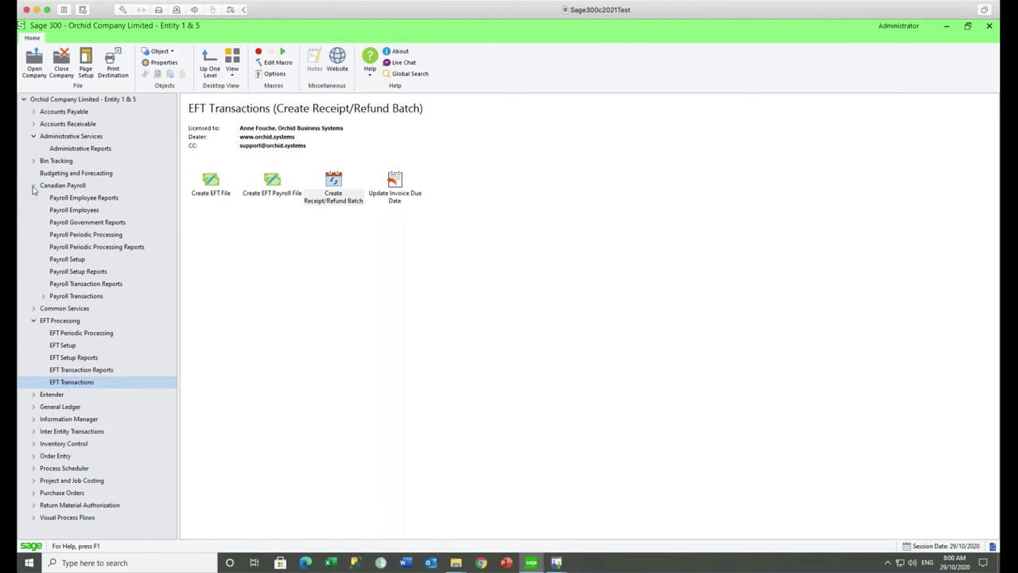
left_click(33, 186)
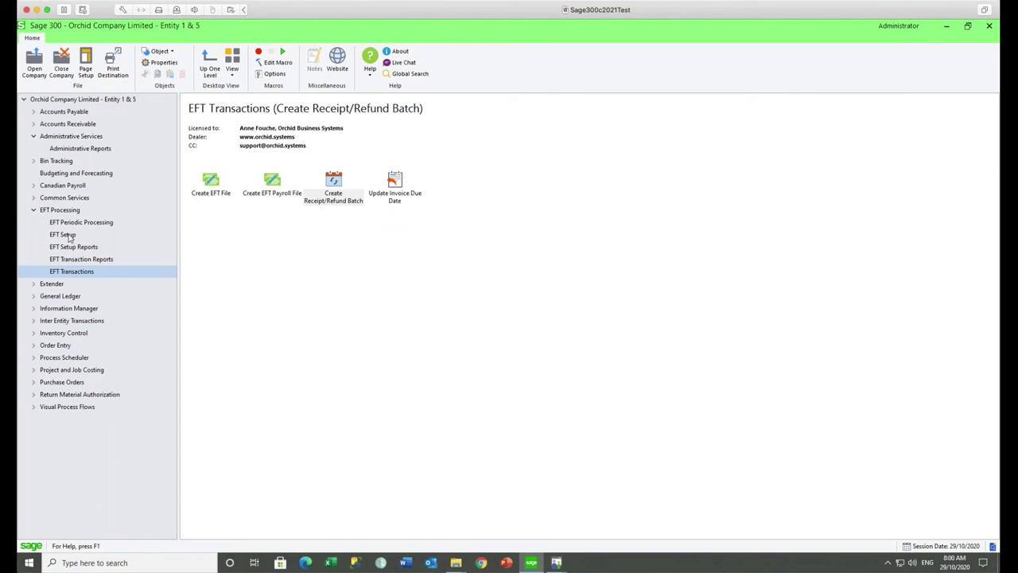
left_click(73, 260)
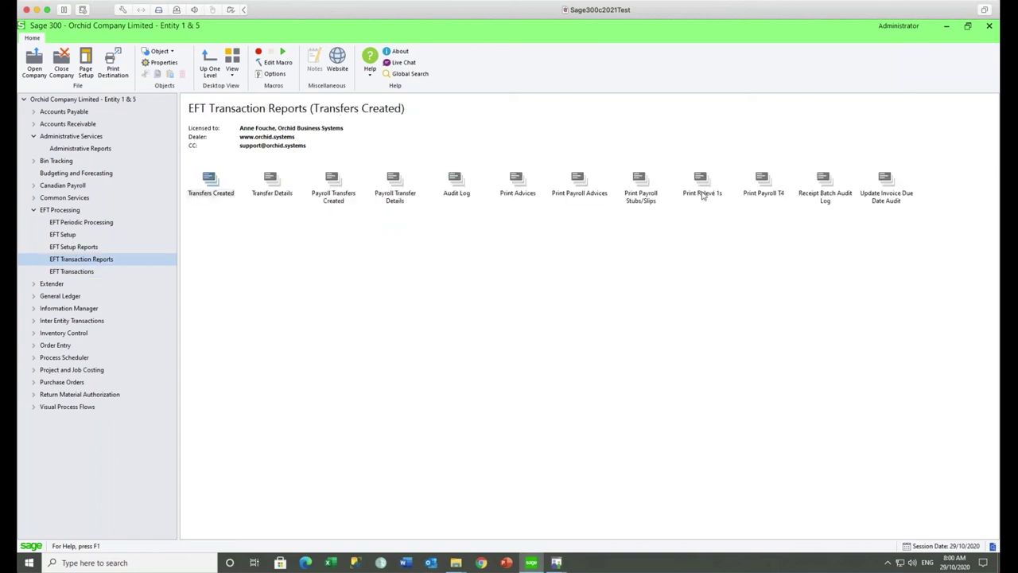
left_click(701, 185)
left_click(763, 185)
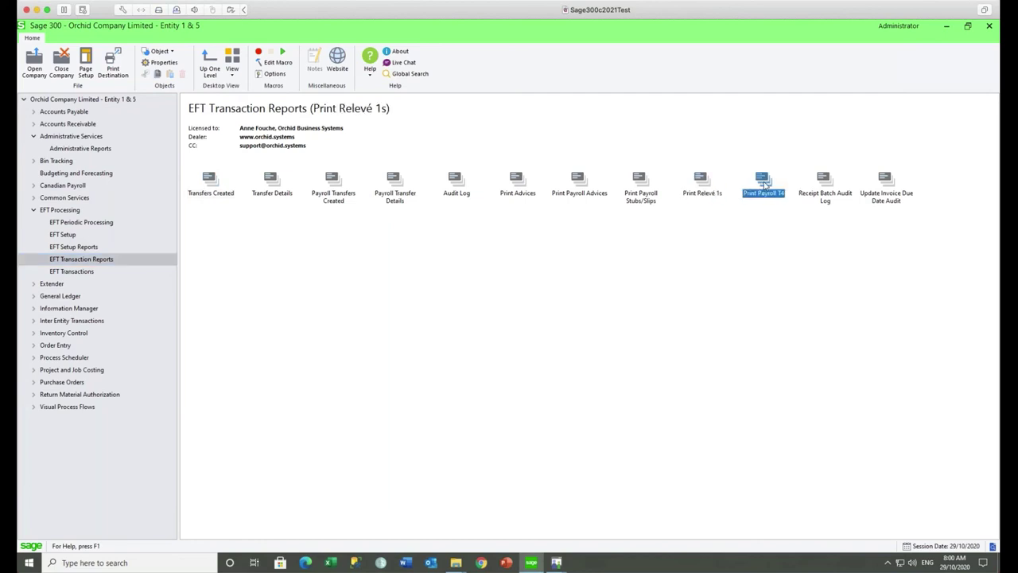
double_click(763, 185)
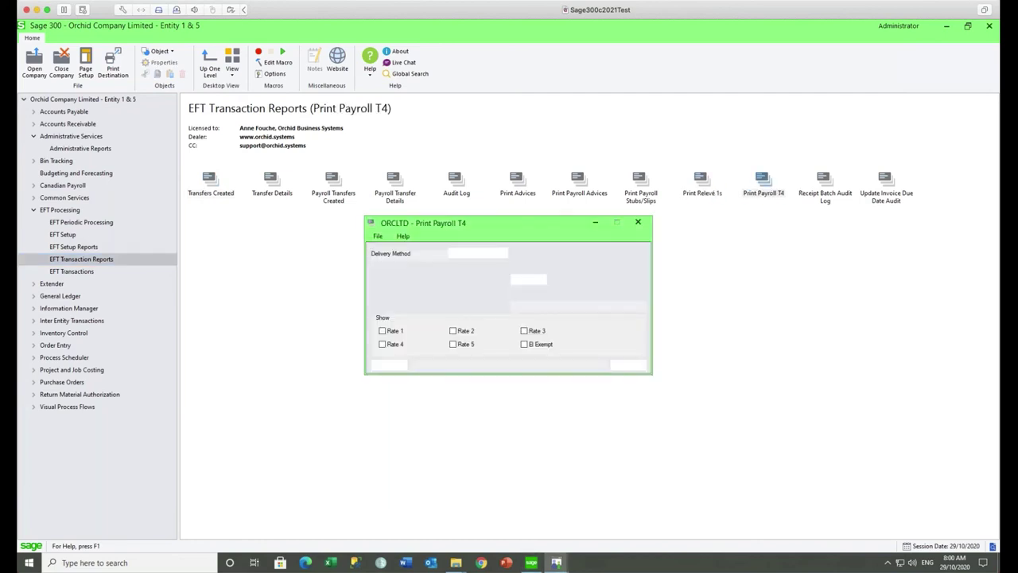
left_click(503, 253)
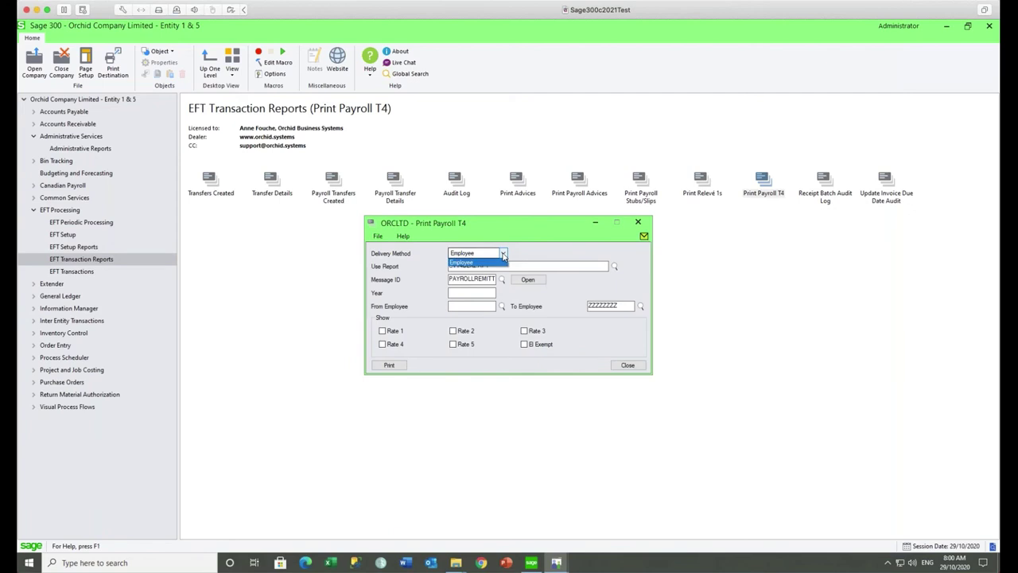
left_click(503, 253)
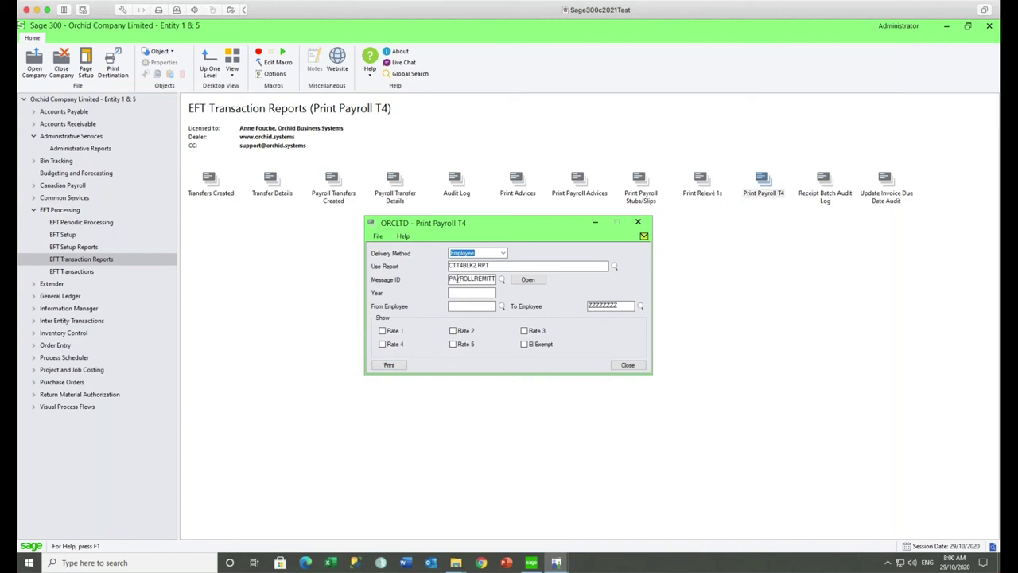
left_click_drag(495, 266, 408, 267)
left_click(639, 222)
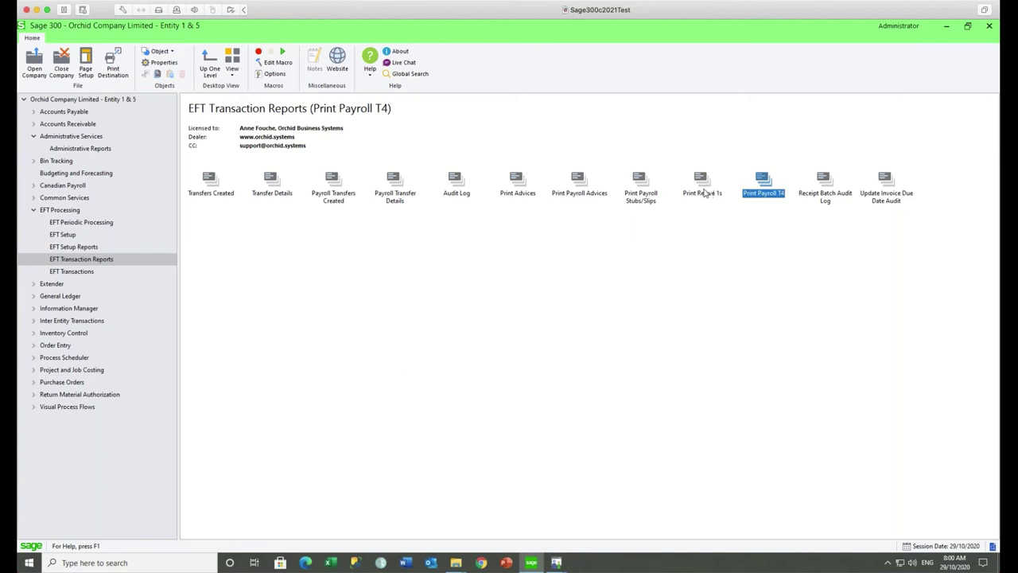
Open EFT Print Payroll Stubs/Slips and examine the payroll stubs/slips print folder under Default Advice in EFT Options.
left_click(642, 183)
double_click(642, 182)
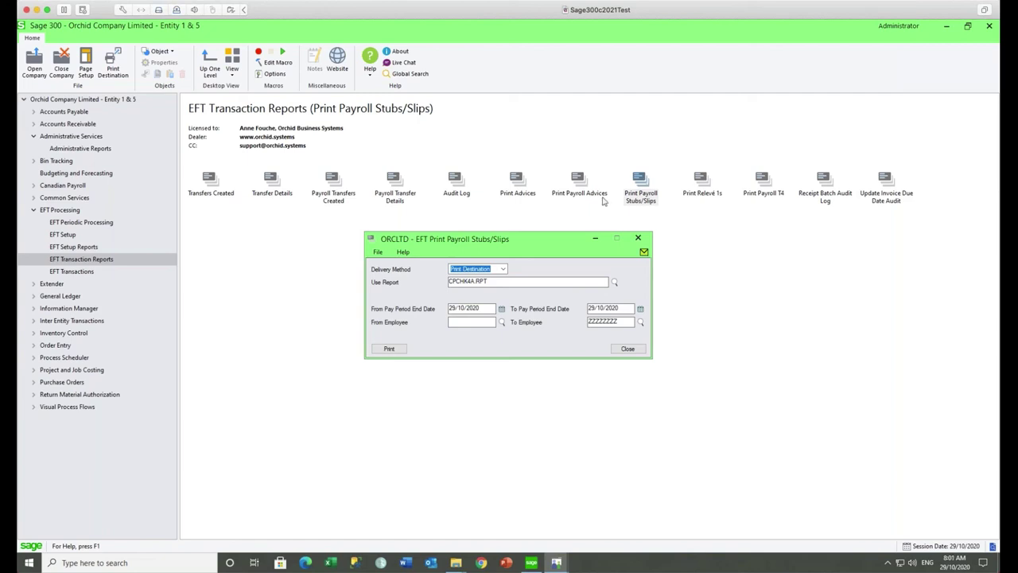
left_click(64, 235)
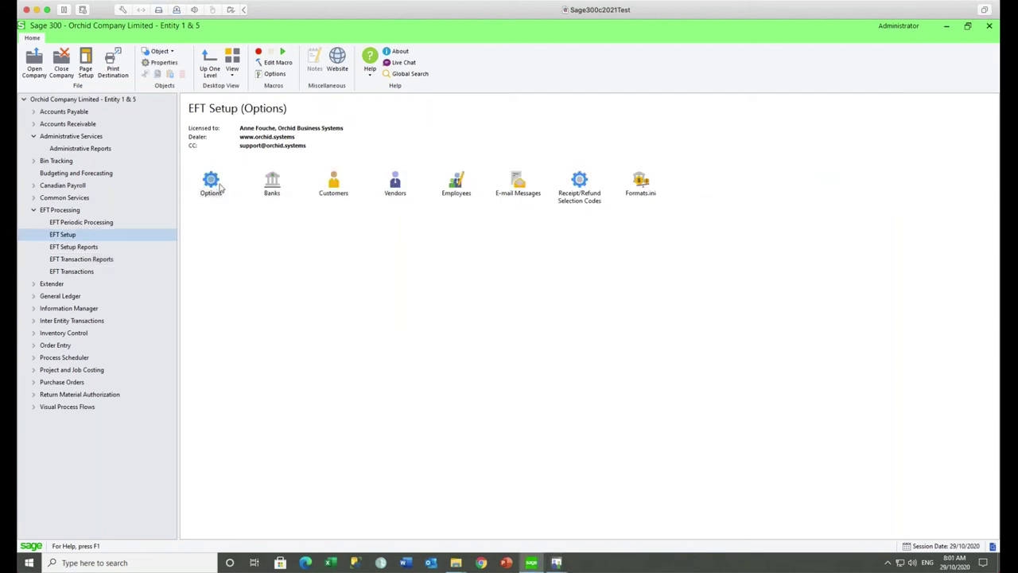
double_click(214, 184)
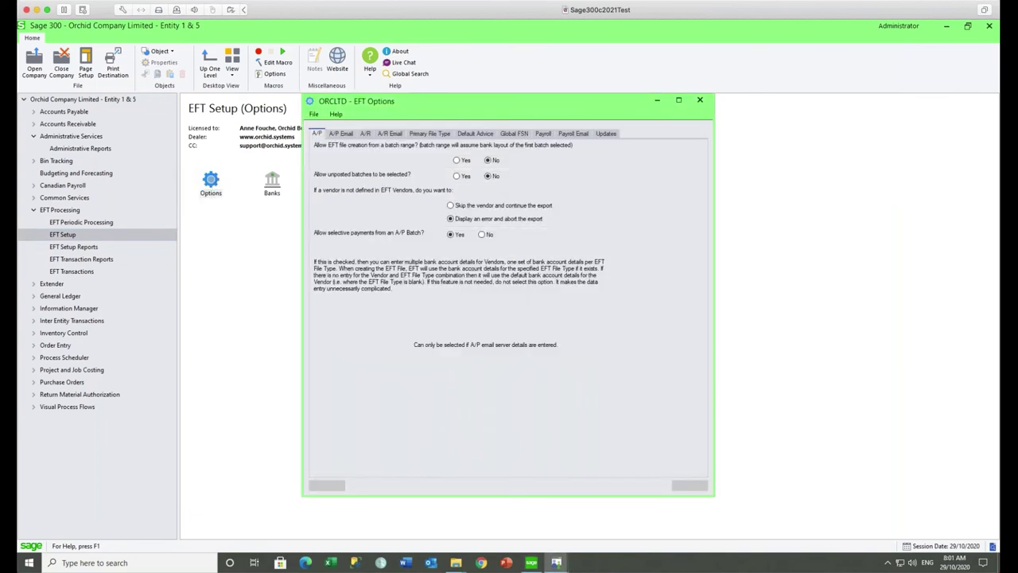
left_click(475, 134)
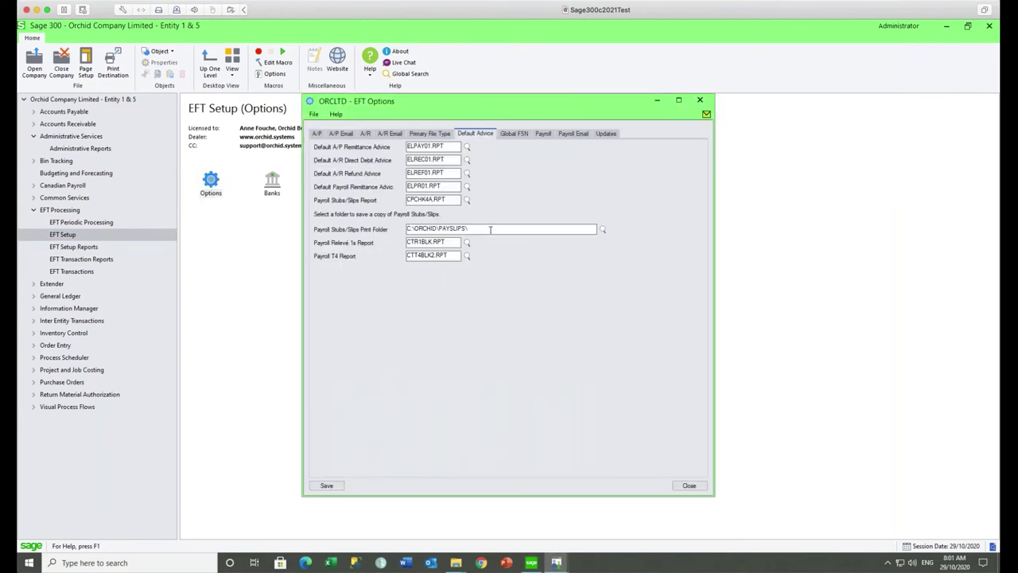
left_click_drag(486, 229, 384, 231)
Review the employee's delivery settings in EFT Employees and return to the EFT Print Payroll Stubs/Slips window.
left_click(557, 563)
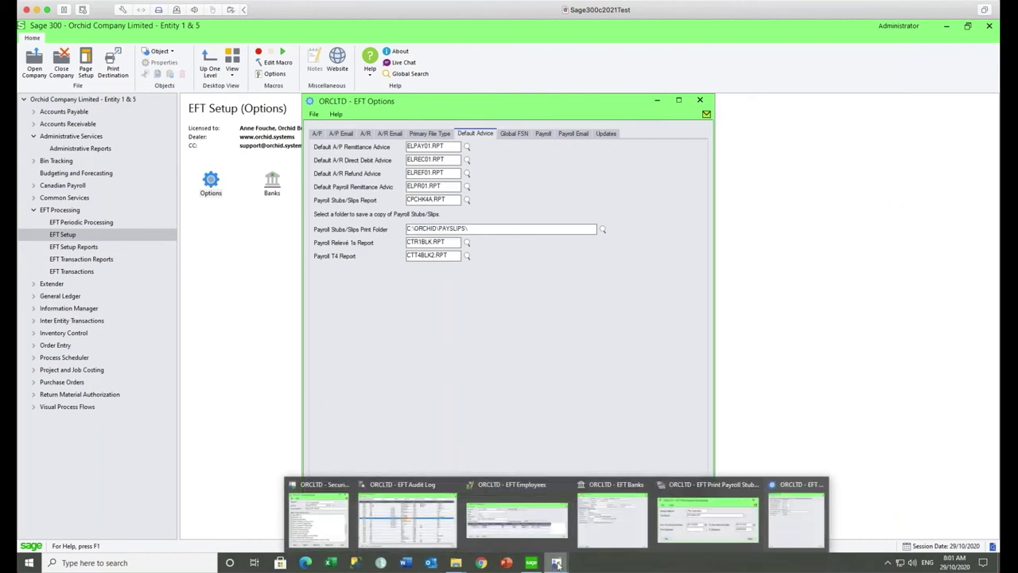
left_click(534, 518)
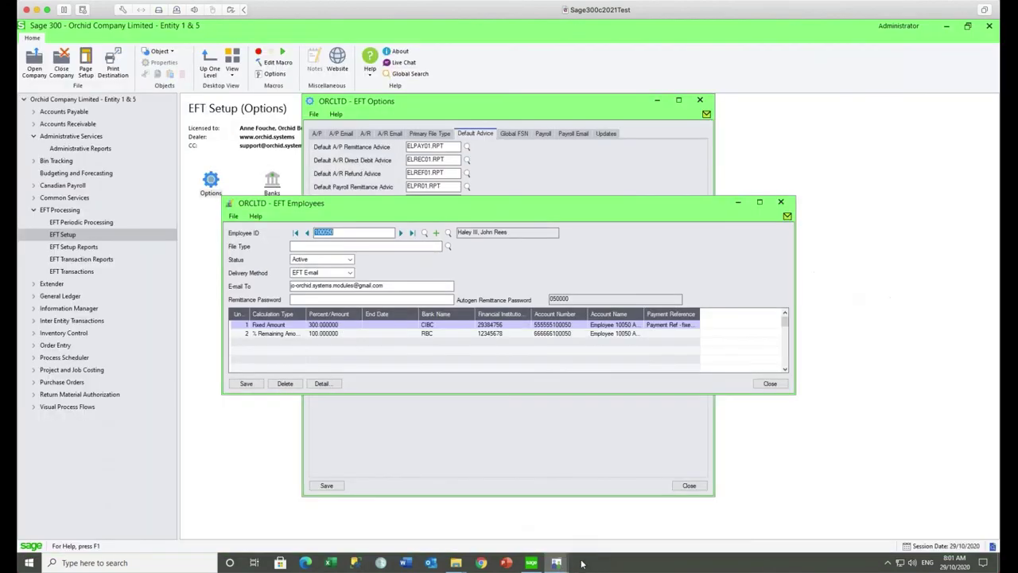
left_click(557, 562)
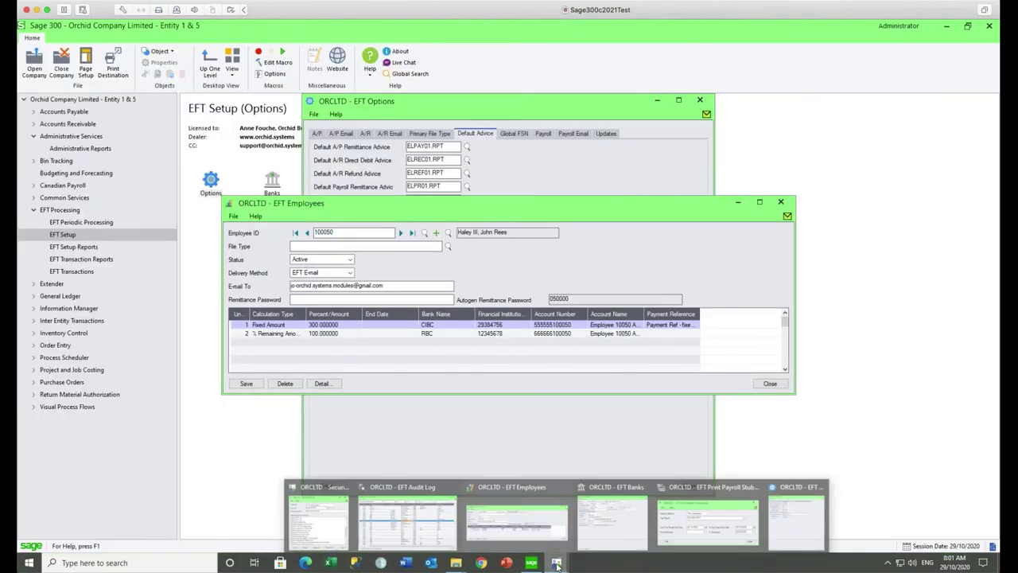
left_click(680, 533)
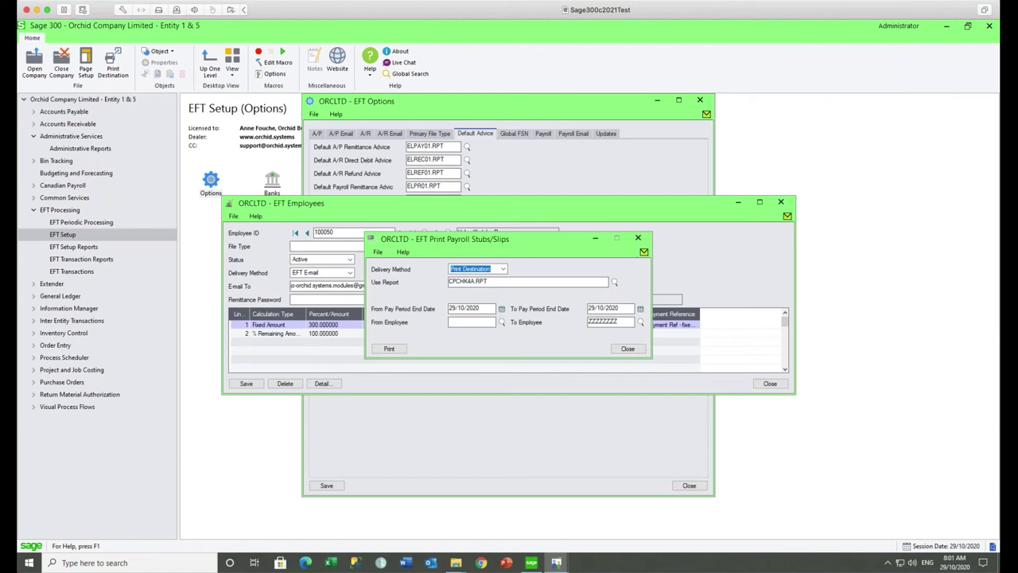
Open Payroll Cheques in the Canadian Payroll transactions and set the pay period end date to 01/01/2020.
left_click(63, 186)
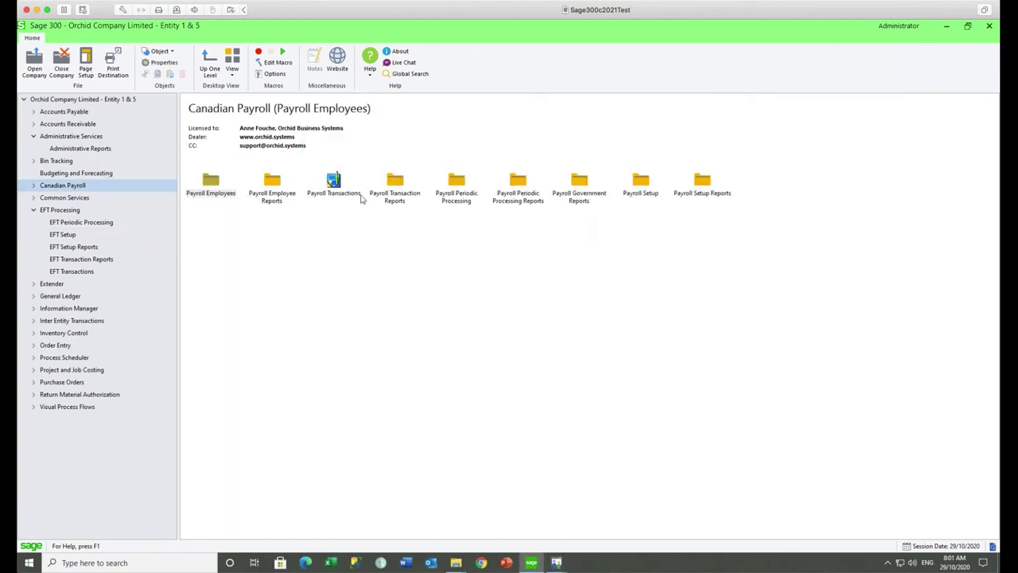
left_click(34, 185)
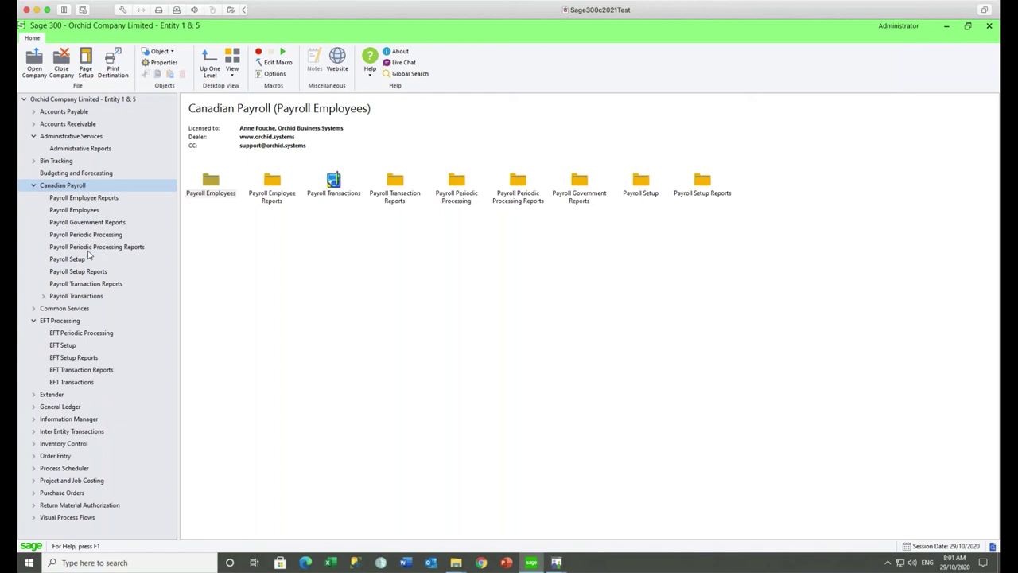
left_click(80, 296)
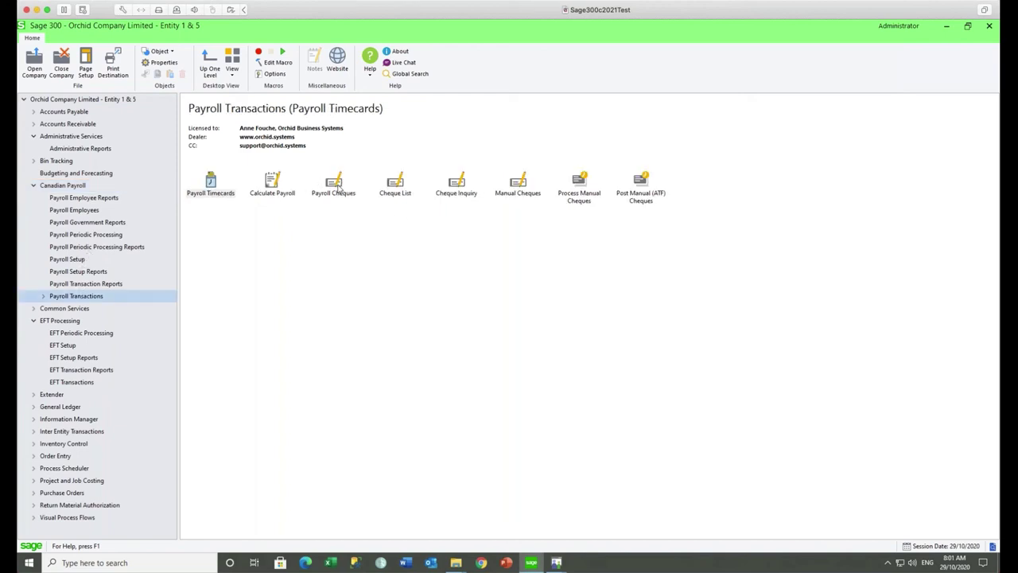
double_click(340, 186)
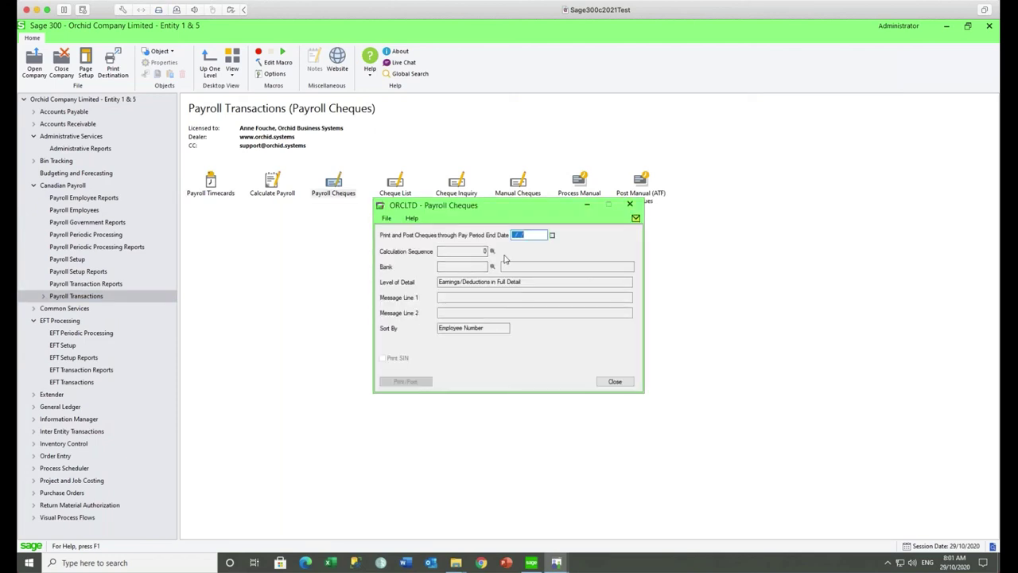
type("01/0102020")
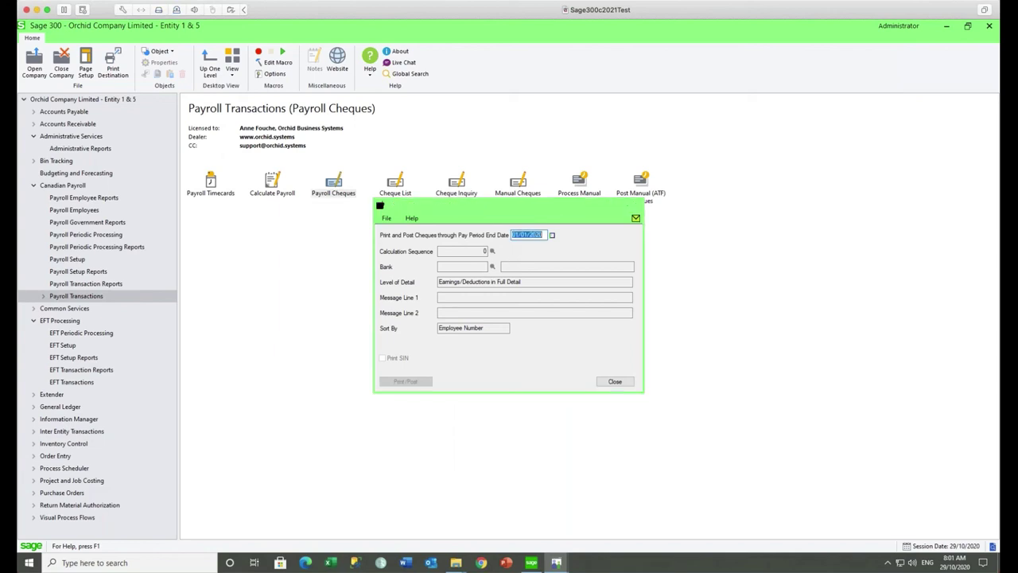
Try to print and post the payroll cheques through the entered pay period end date, and return to the desktop.
left_click(407, 381)
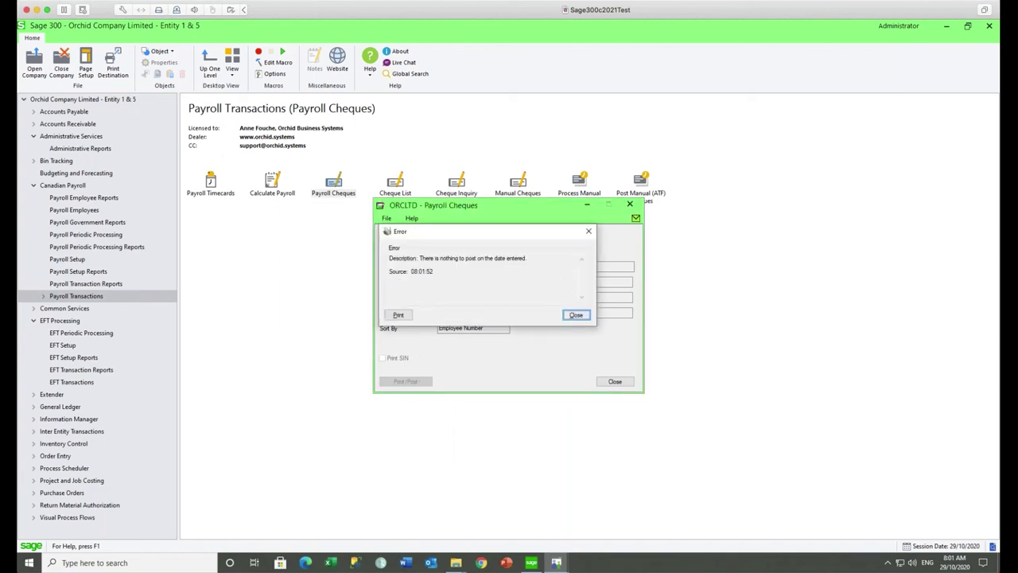
left_click(576, 315)
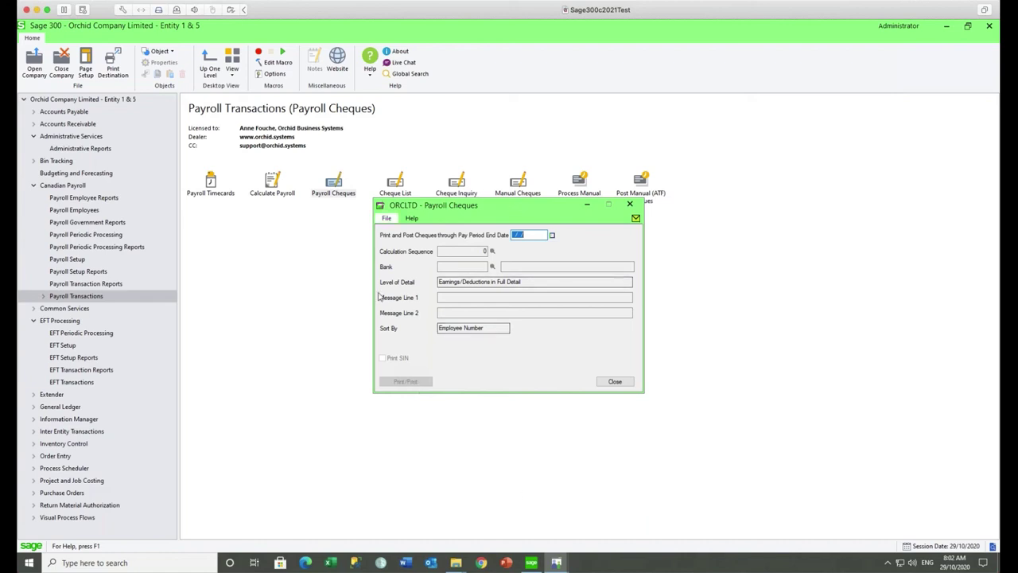
left_click(532, 563)
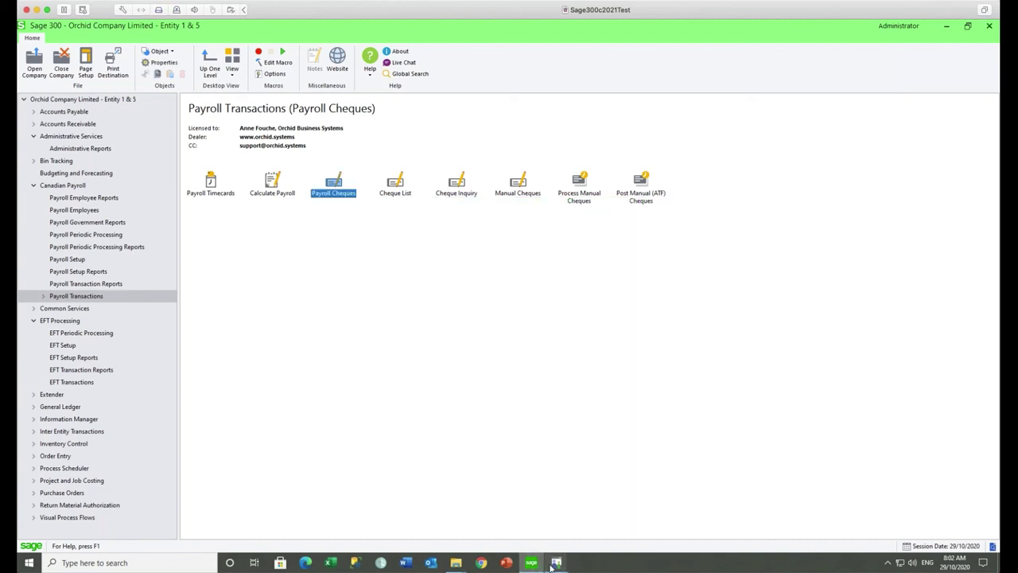
Switch to EFT Print Payroll Stubs/Slips, examine the report file it uses, and close the window.
left_click(555, 565)
left_click(661, 521)
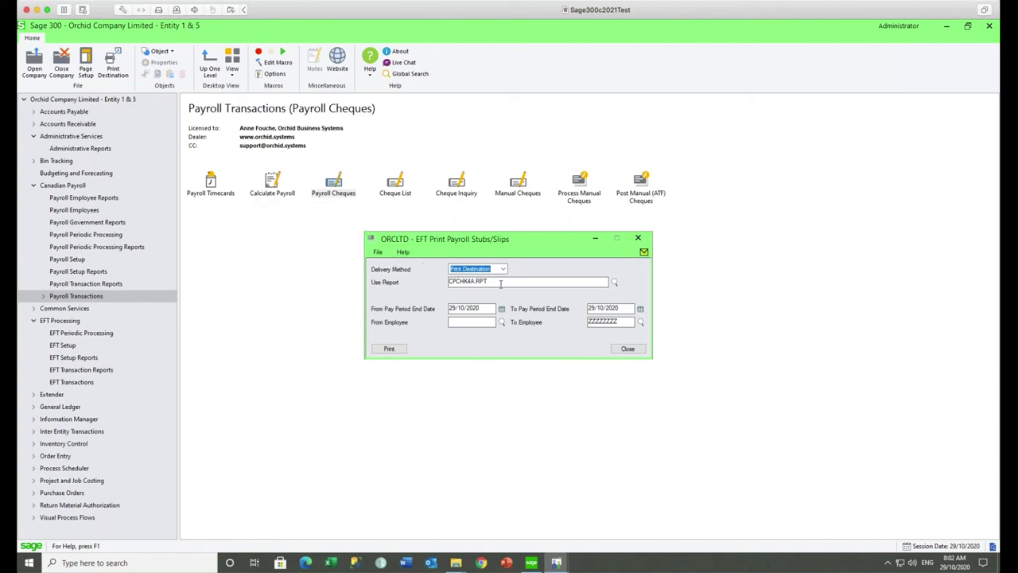
left_click_drag(488, 281, 432, 281)
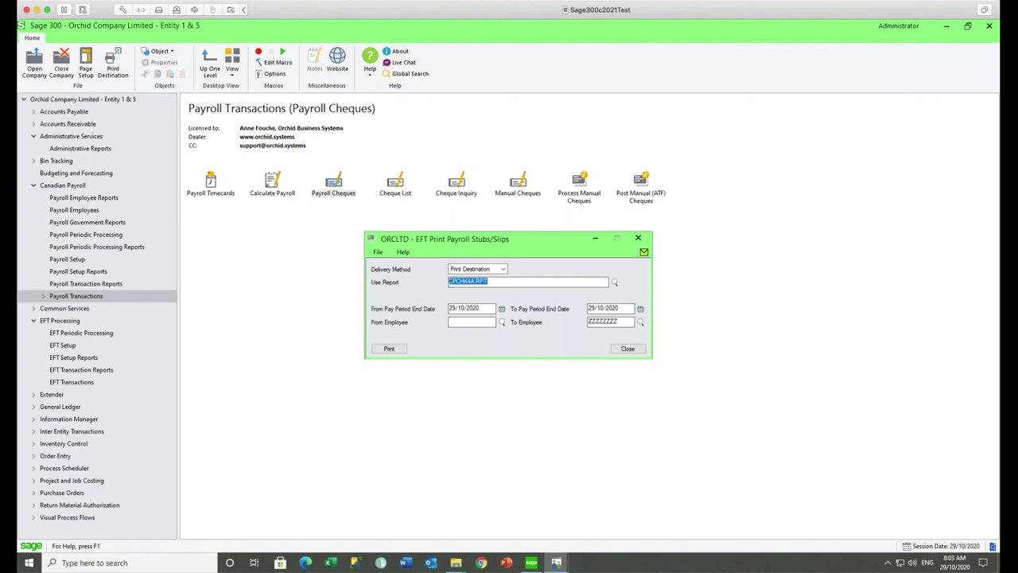
left_click(638, 238)
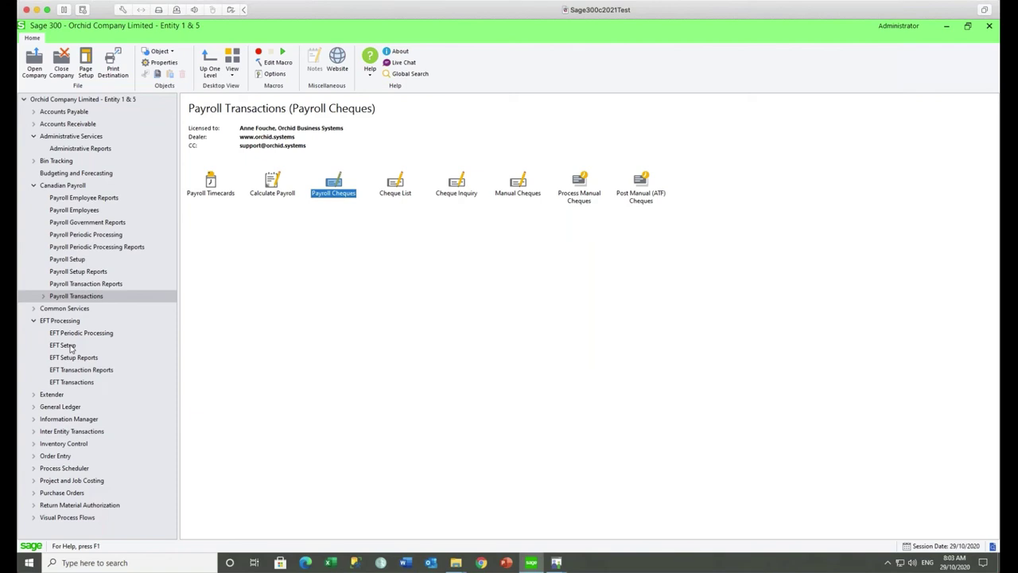
Examine the report settings of Print Payroll Advices and Print Payroll Stubs/Slips in the EFT transaction reports.
left_click(79, 370)
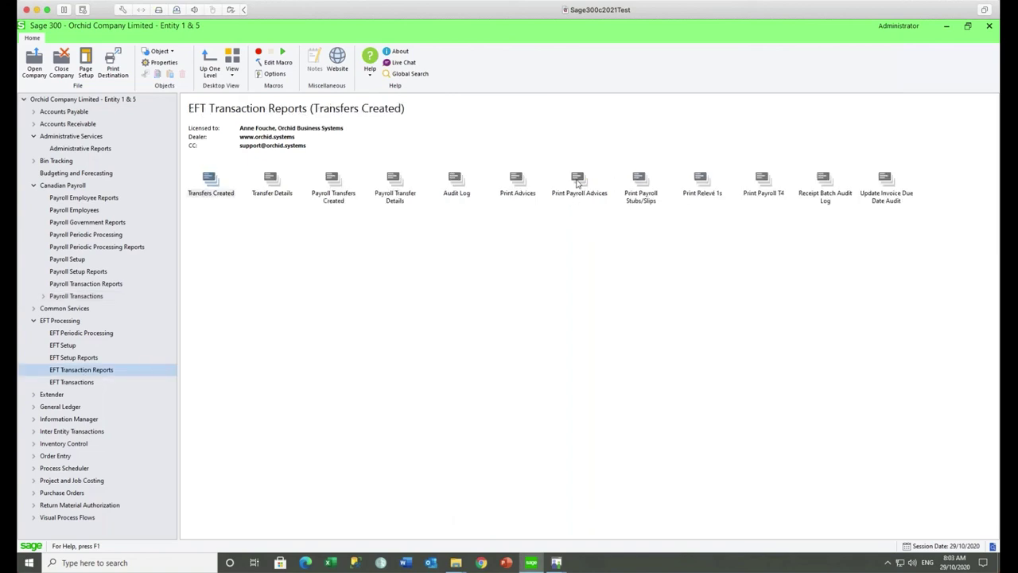
double_click(578, 179)
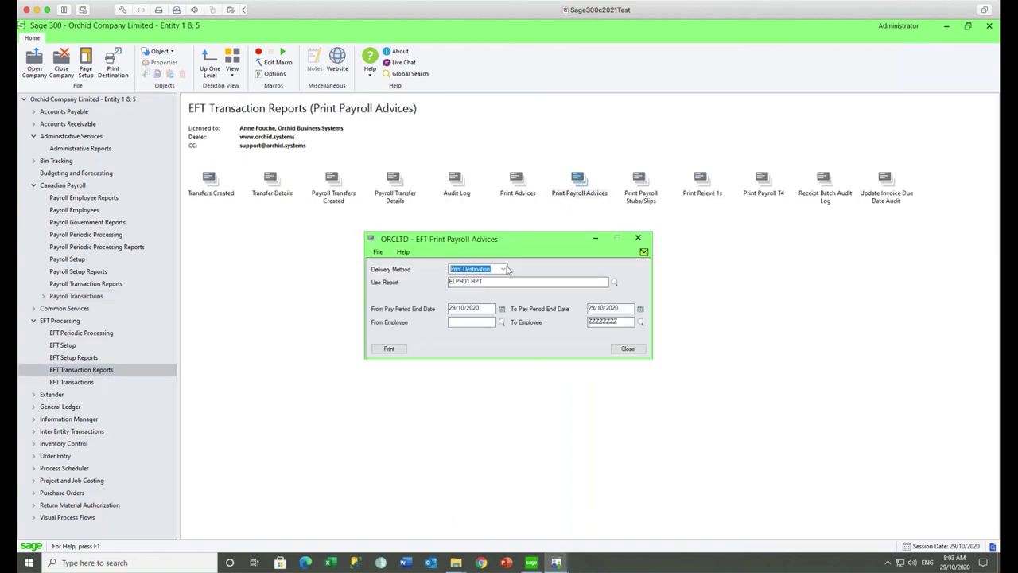
key("Tab")
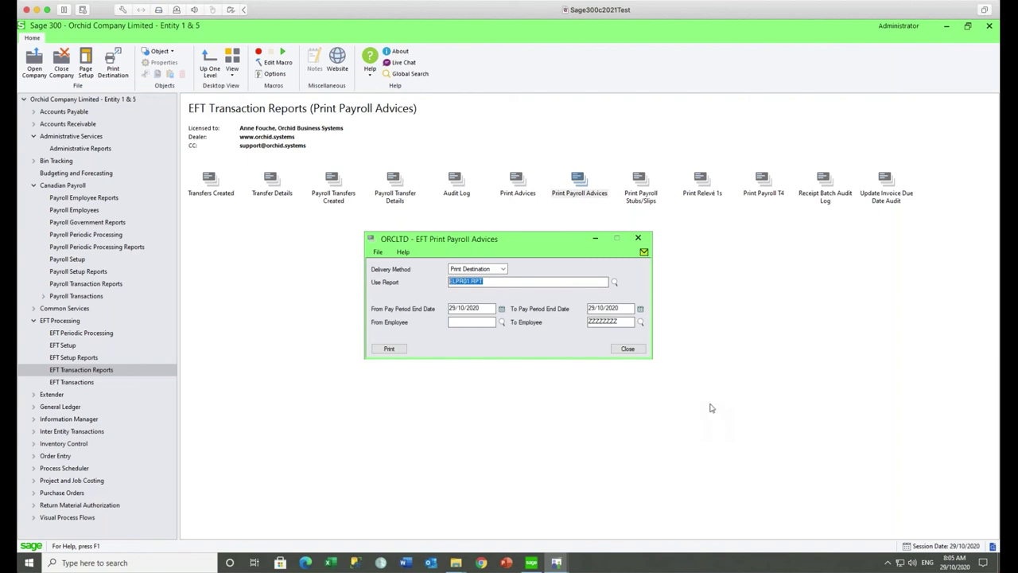
left_click(646, 176)
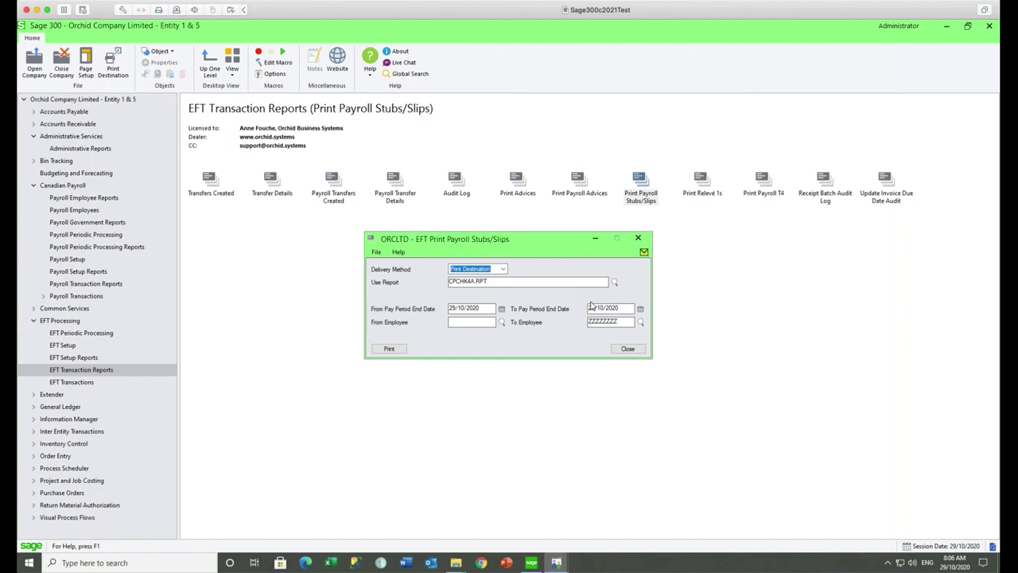
left_click(639, 239)
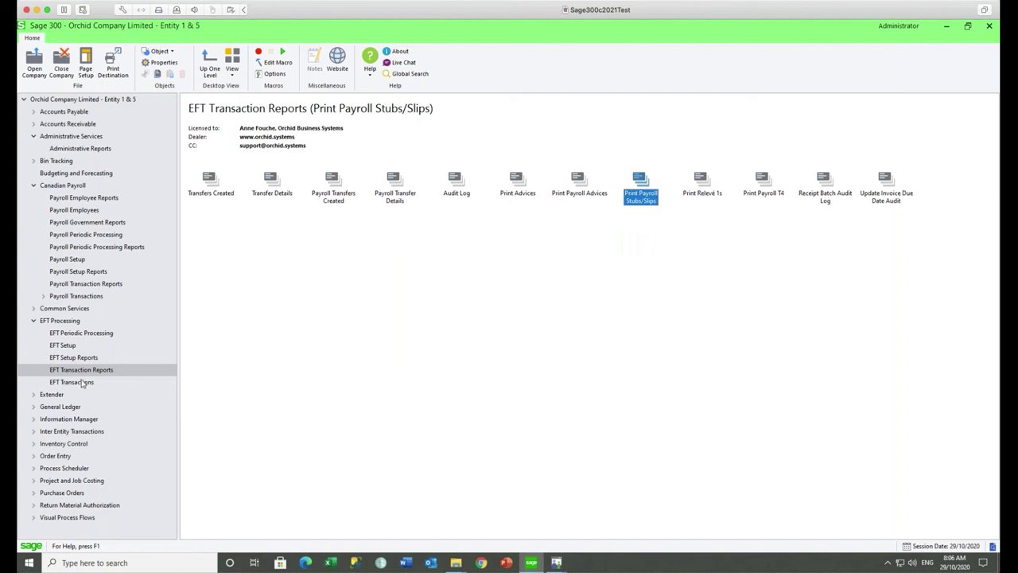
Review the Create EFT Payroll File window, and check the payroll stubs/slips print folder under Default Advice in EFT Options.
left_click(80, 382)
double_click(271, 181)
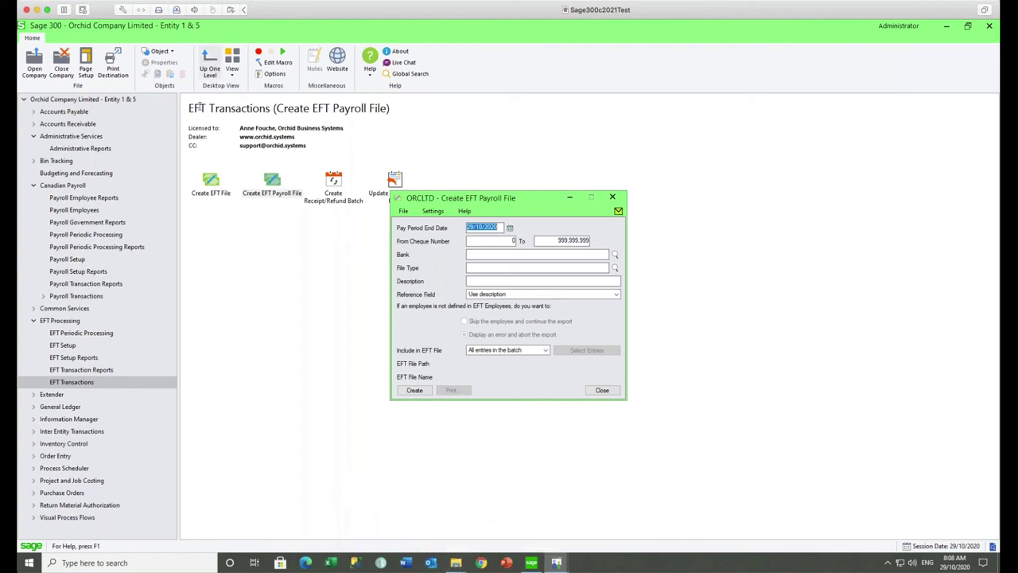
left_click(89, 348)
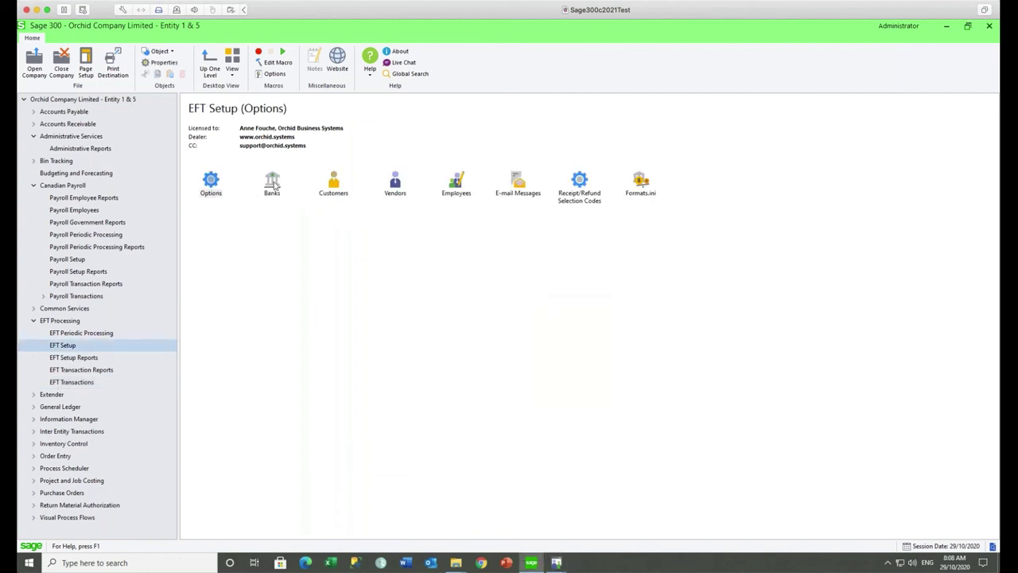
double_click(211, 182)
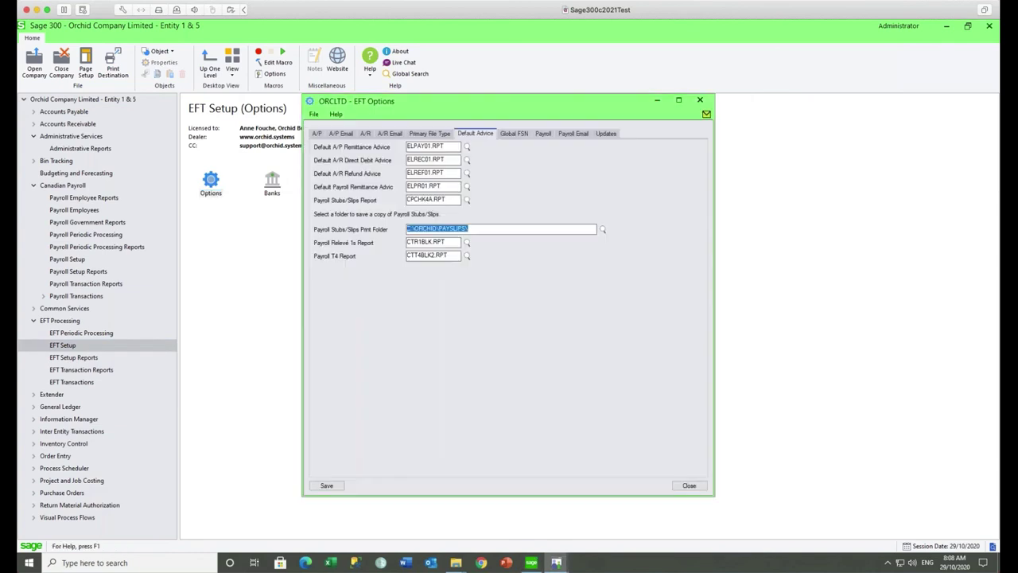
left_click(480, 230)
left_click_drag(480, 230, 399, 226)
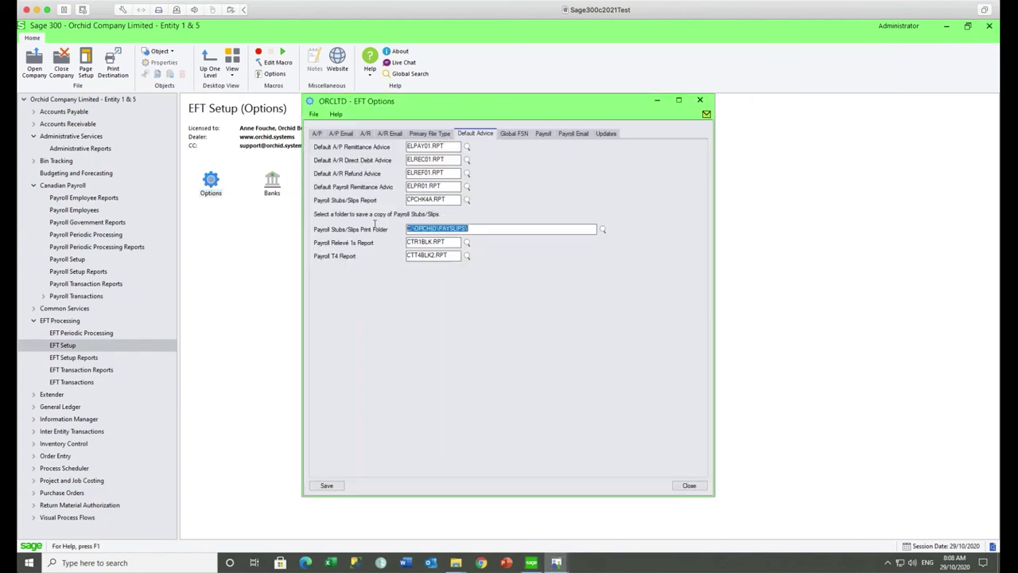
Switch to File Explorer and browse from Local Disk (C:) through Orchid, EFT Payroll PaySlips and SAMINC to the first employee's payslip folder.
left_click(456, 563)
left_click(414, 531)
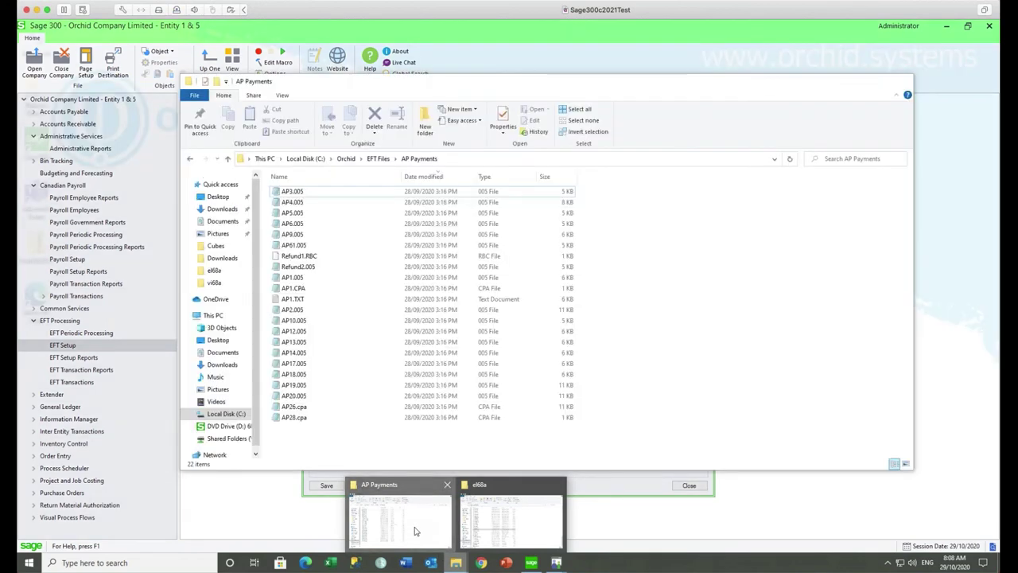
left_click(456, 562)
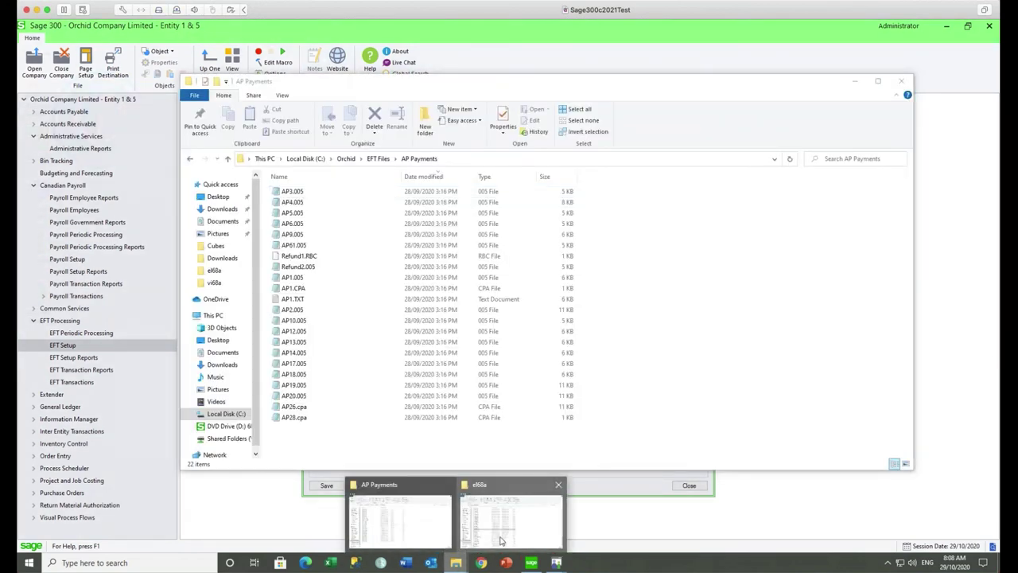
left_click(500, 541)
left_click(357, 172)
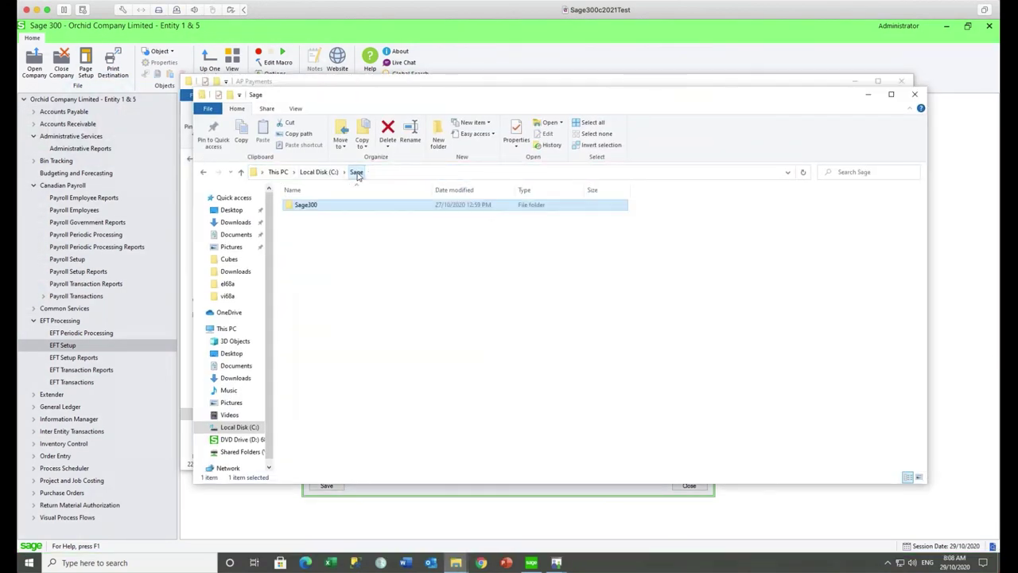
left_click(238, 427)
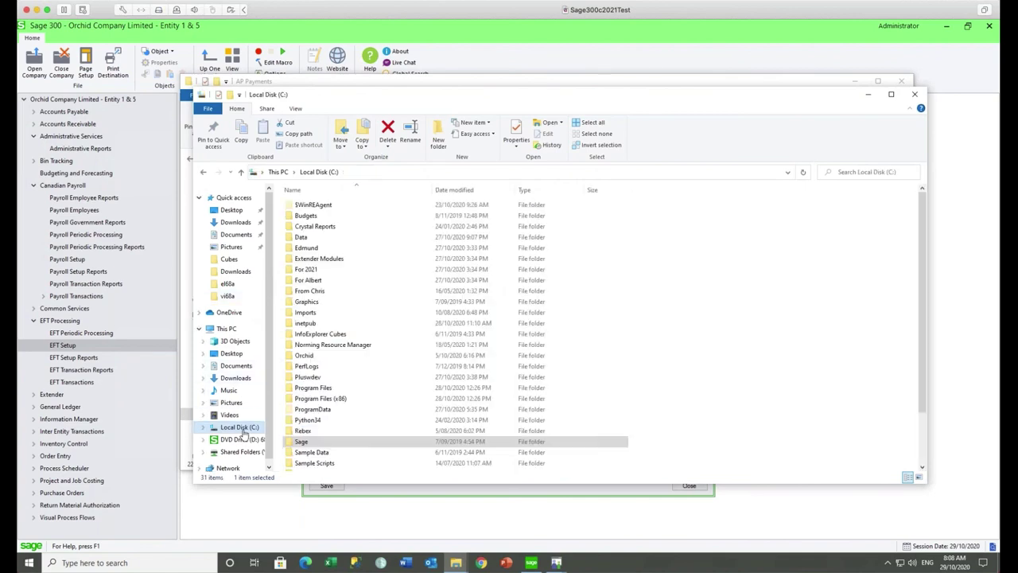
double_click(305, 355)
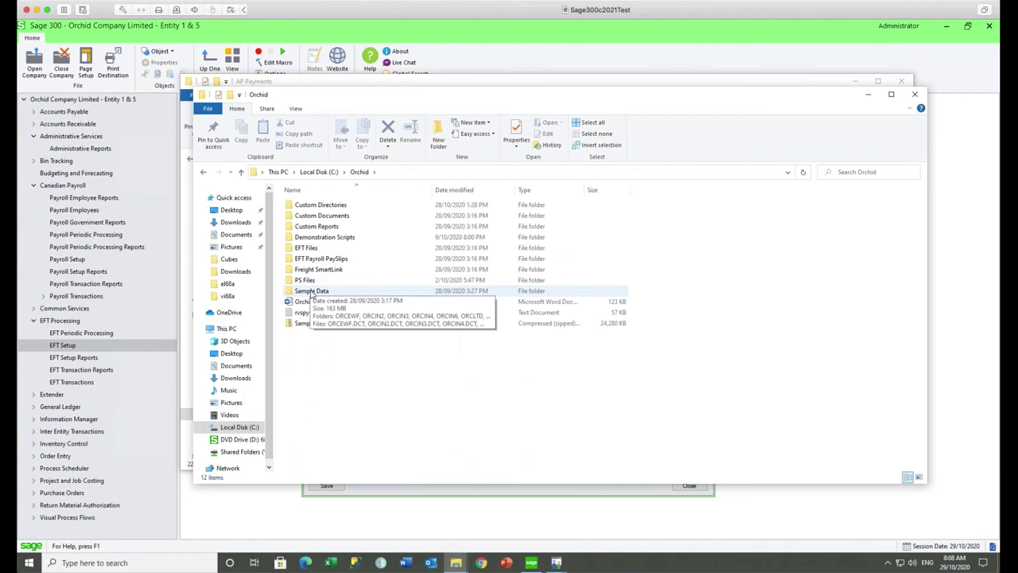
double_click(322, 258)
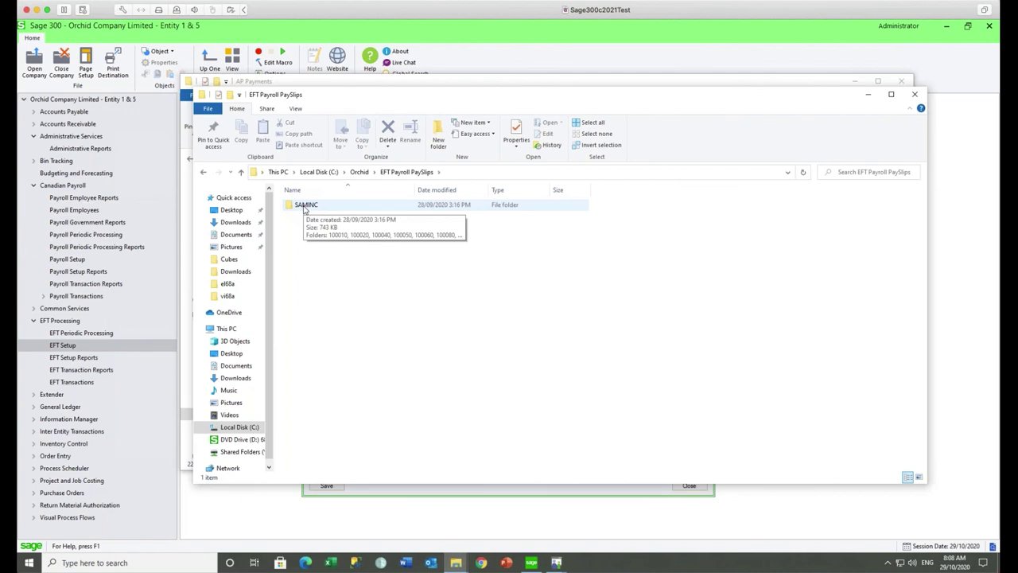
double_click(304, 205)
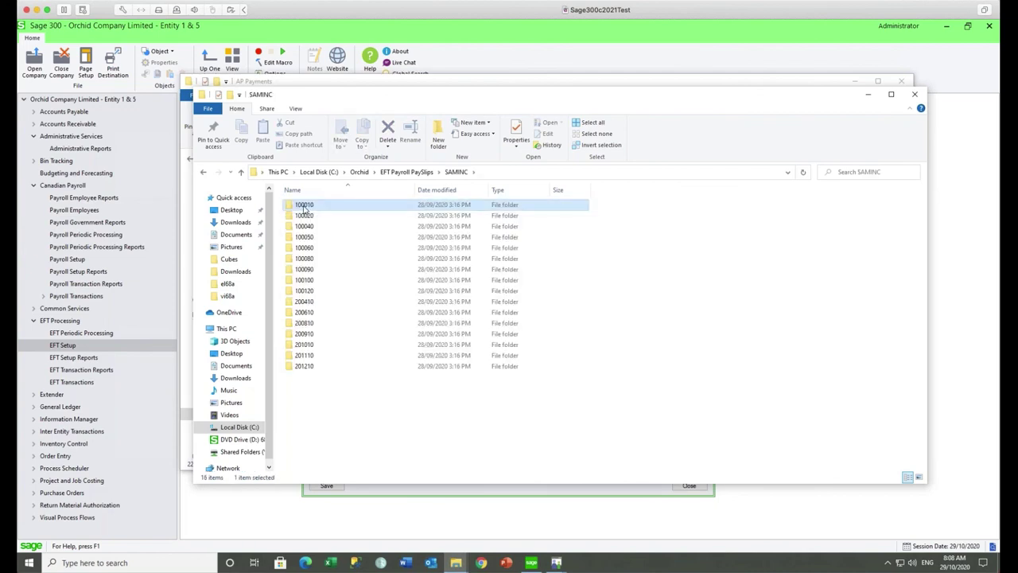
double_click(304, 206)
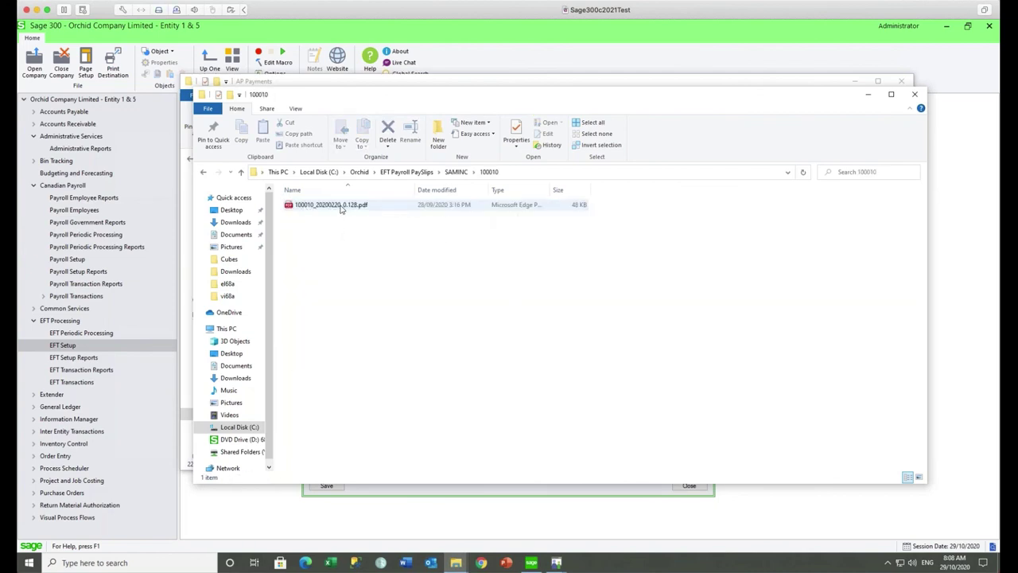
Open the employee's payslip PDF, cancel its password request, and close the PDF and both File Explorer windows.
left_click(342, 206)
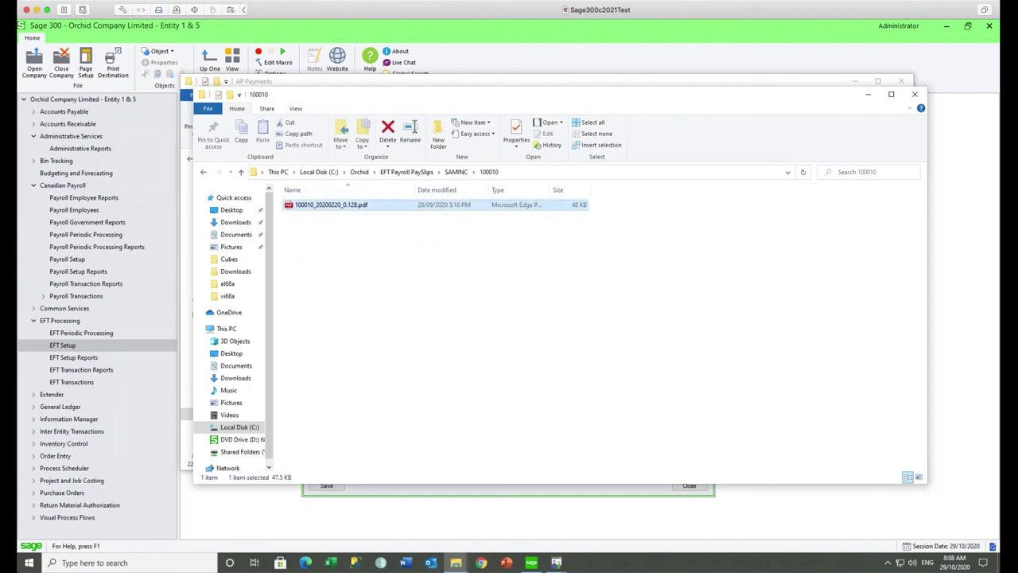
key("Return")
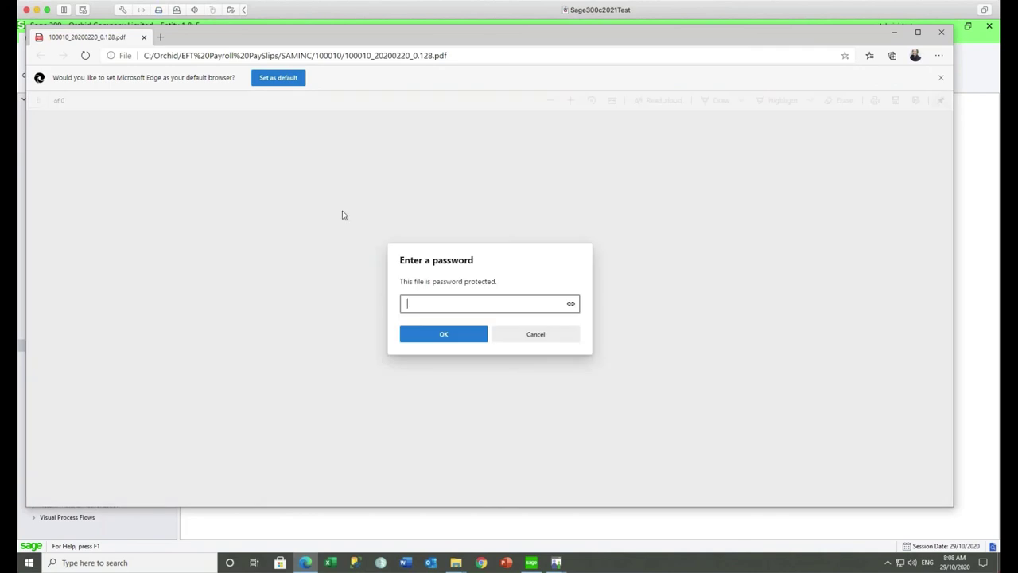
left_click(535, 335)
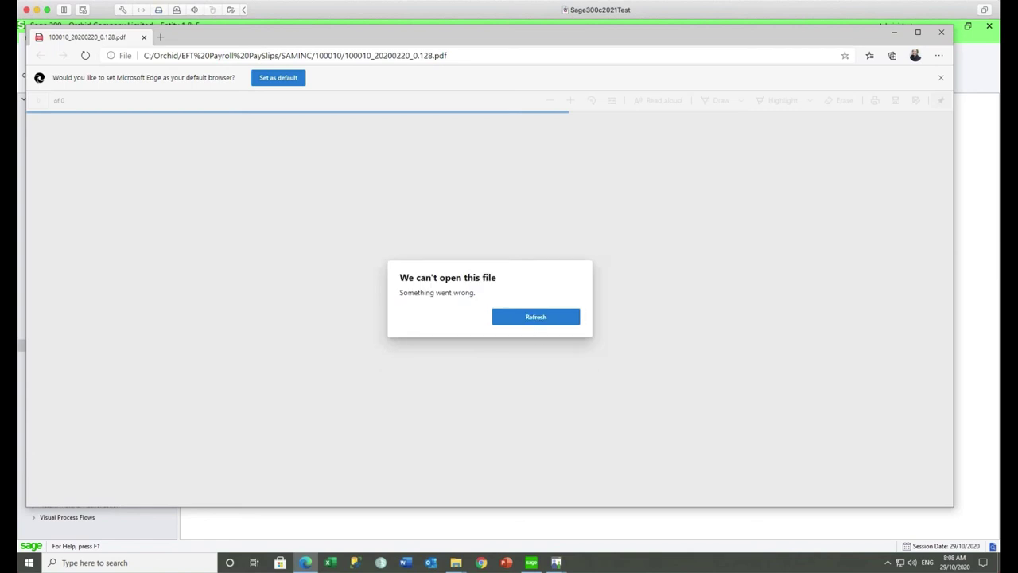
left_click(943, 35)
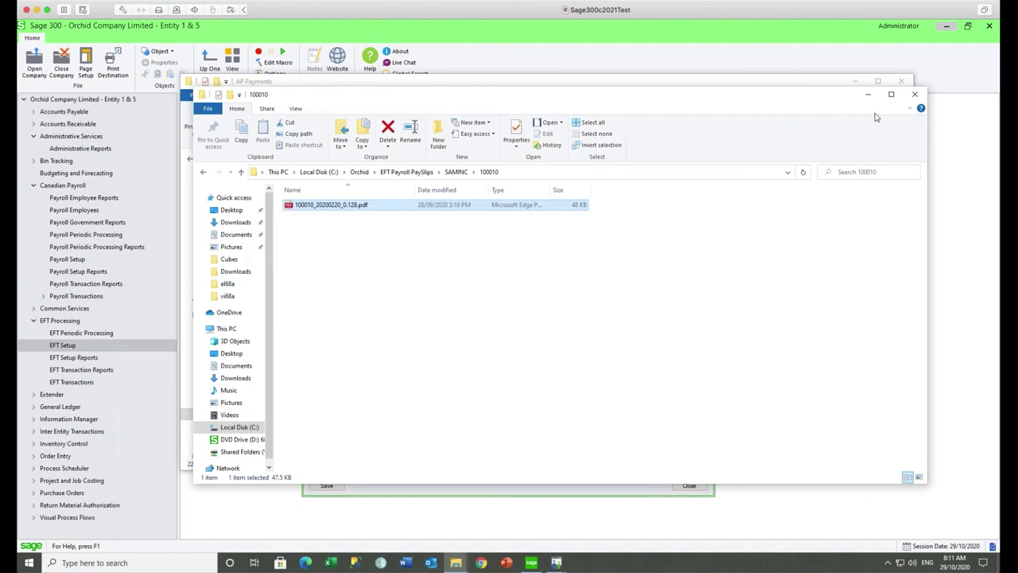
left_click(915, 97)
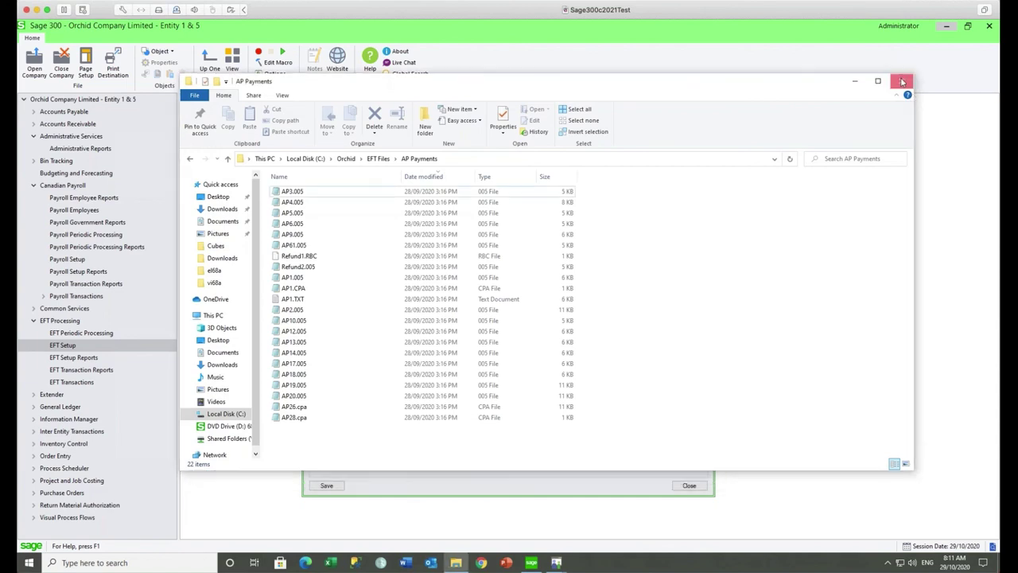
left_click(901, 81)
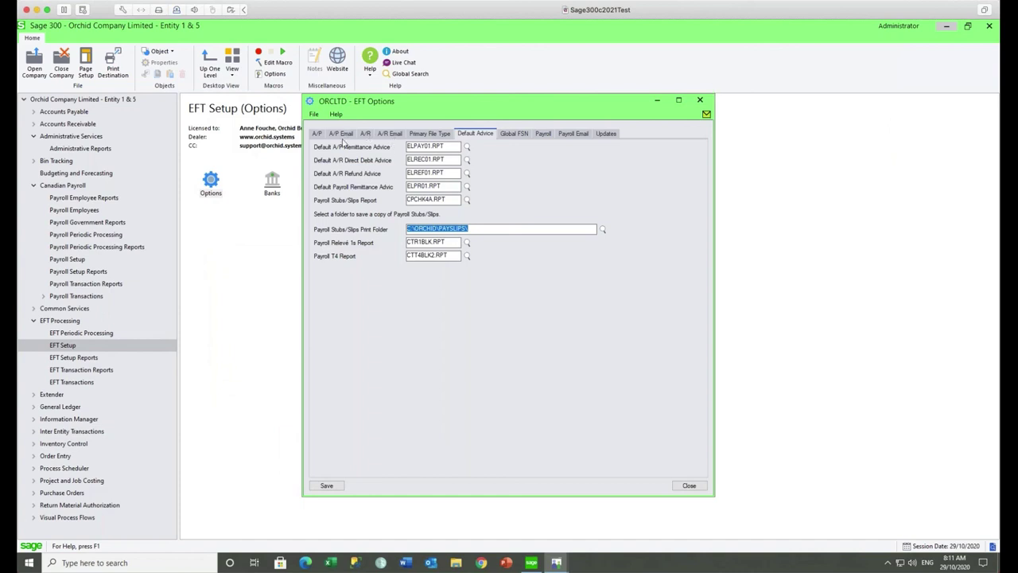
Review the Default Vendor Status choices in the A/P settings of EFT Options, keeping Entered selected.
left_click(317, 134)
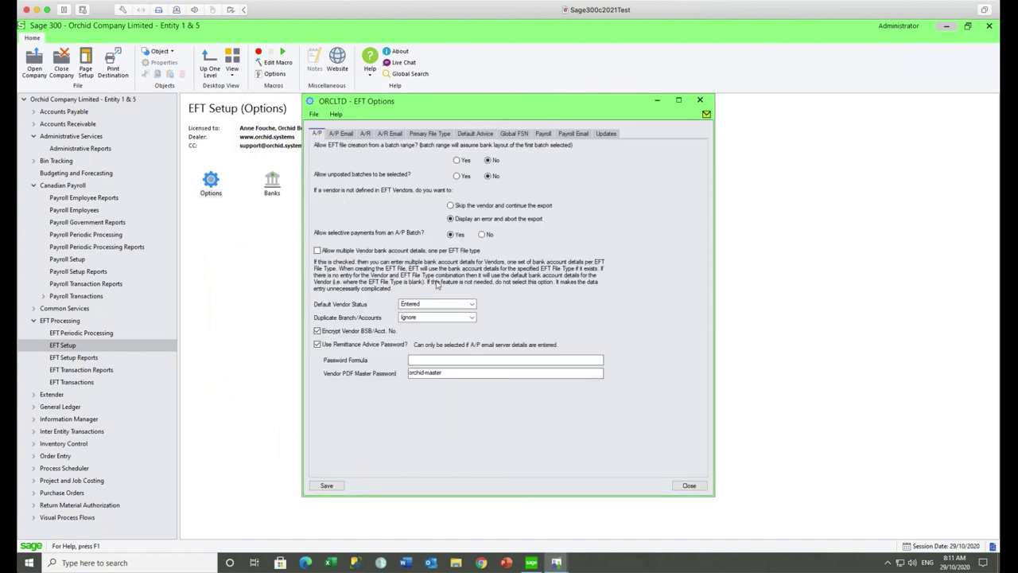
left_click(473, 304)
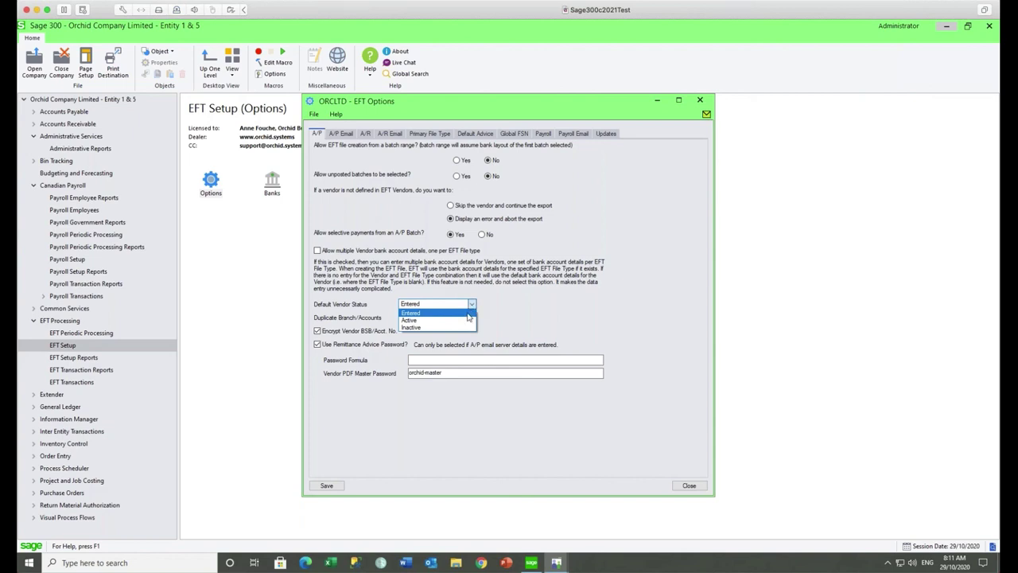
left_click(469, 313)
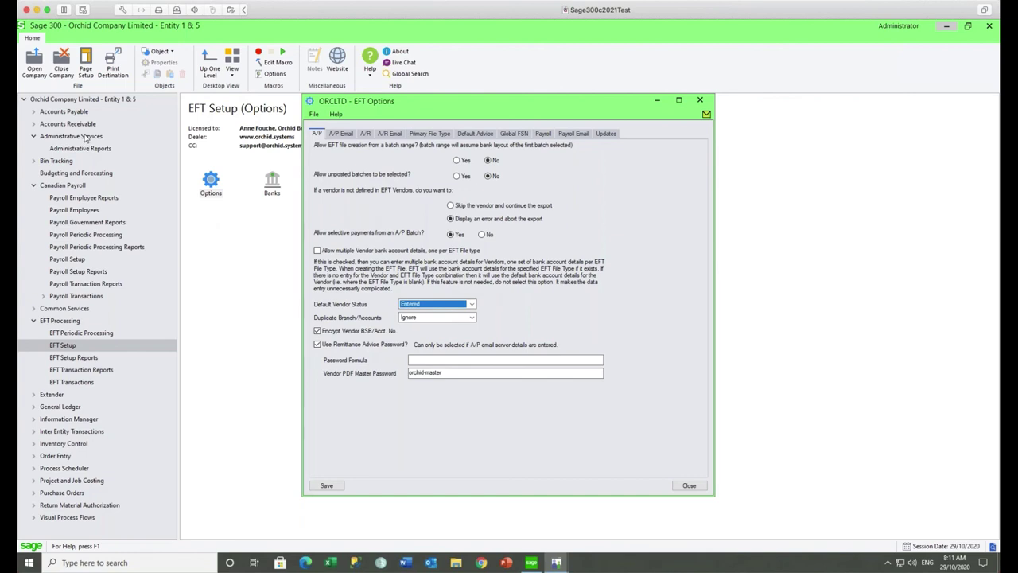
Open Security Groups in Administrative Services and display the EFT Processing 6.8A group ENTER without saving changes to group APPROVE.
left_click(85, 140)
left_click(272, 183)
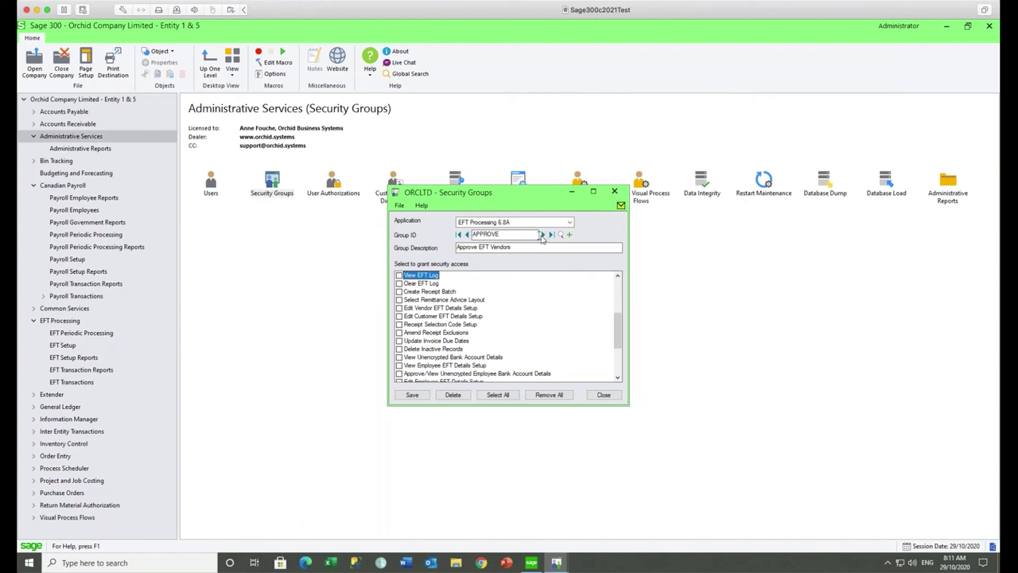
left_click(542, 235)
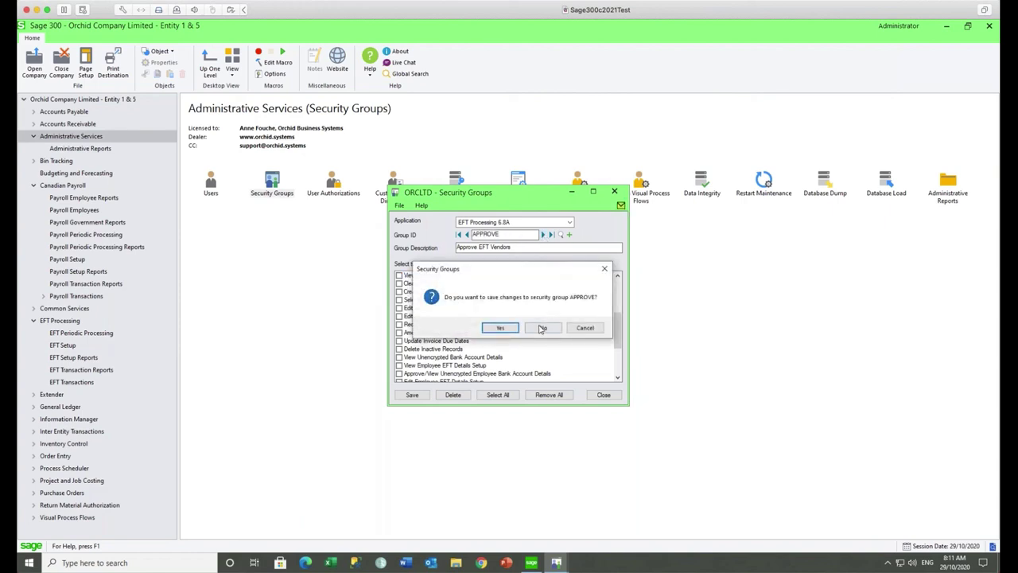
left_click(542, 327)
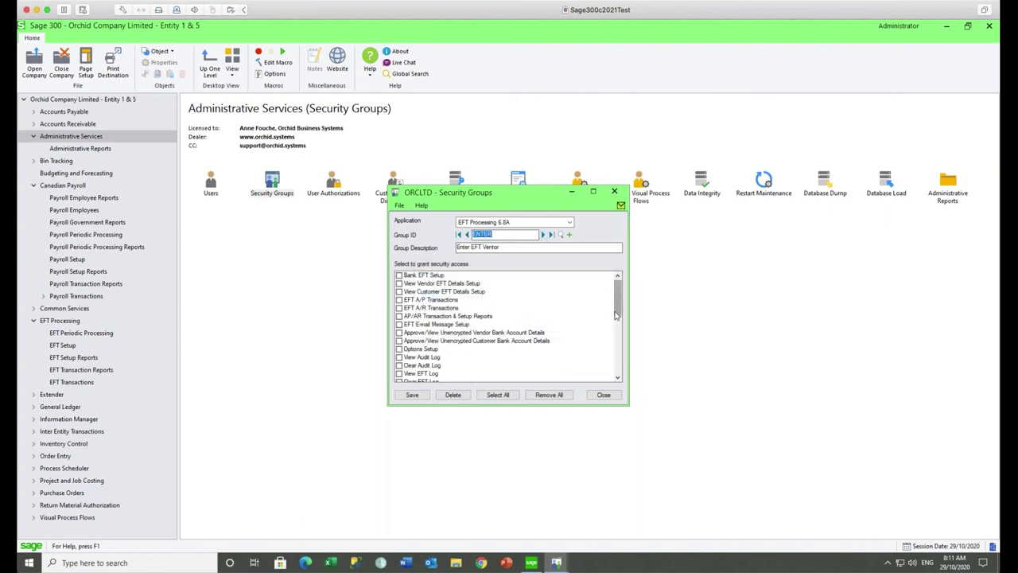
Examine the remaining security access rights listed for the ENTER group, and close Security Groups.
scroll(615, 315, "down", 3)
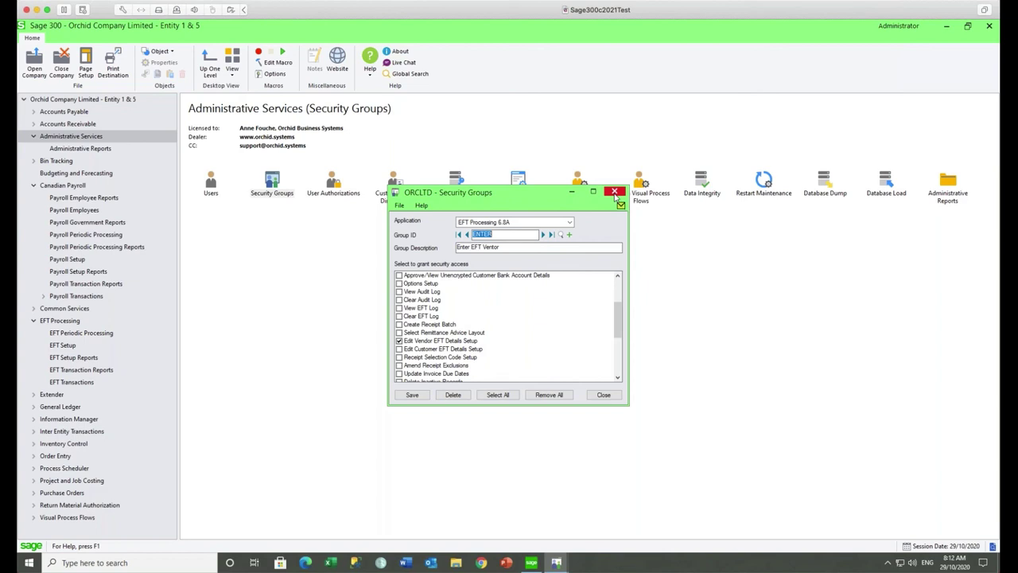
left_click(615, 193)
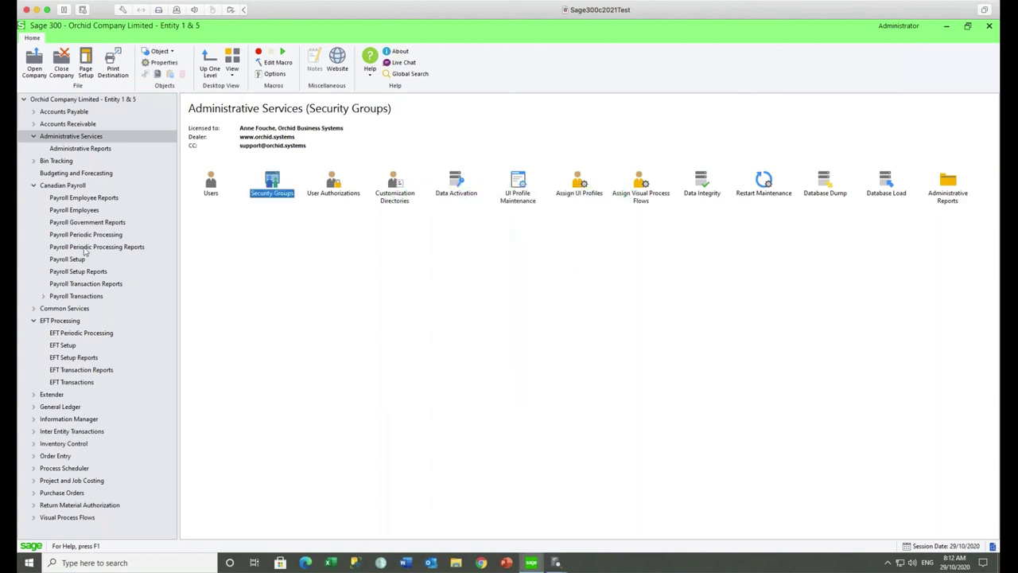
Open EFT Banks from EFT Setup, review the EFTCLEAR bank's payments and refunds EFT File Path, and close the window.
left_click(69, 347)
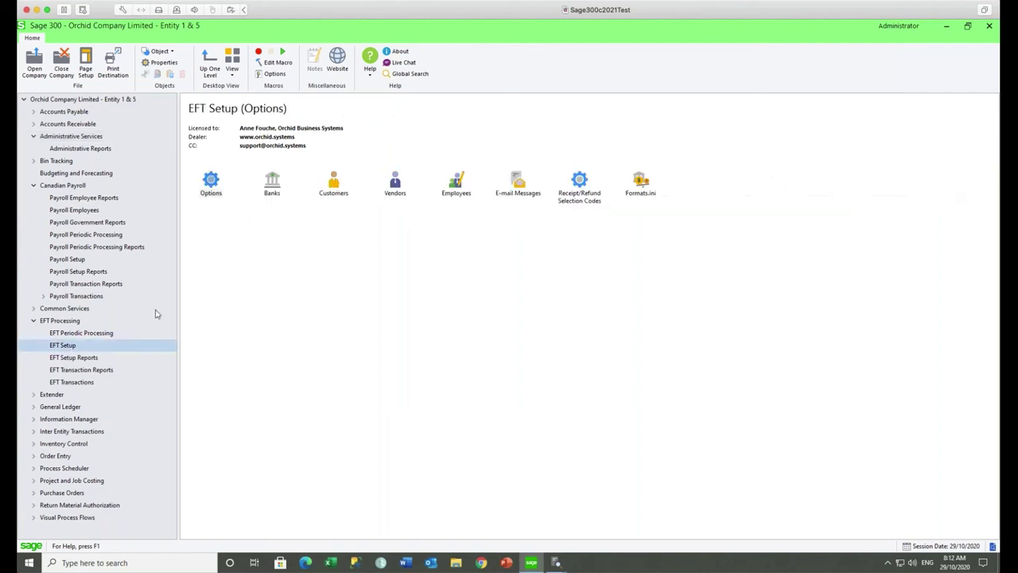
double_click(274, 194)
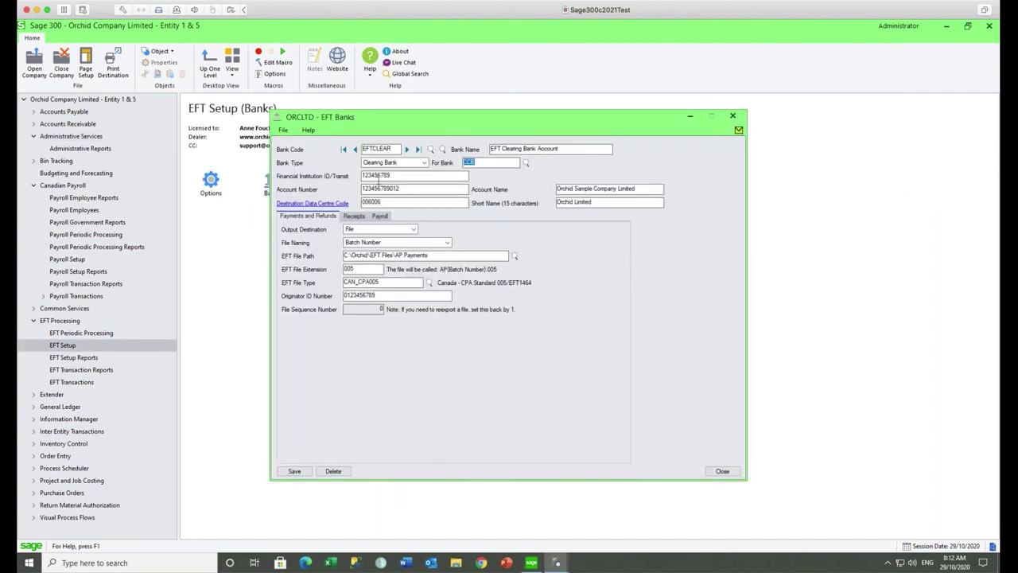
left_click_drag(429, 256, 316, 256)
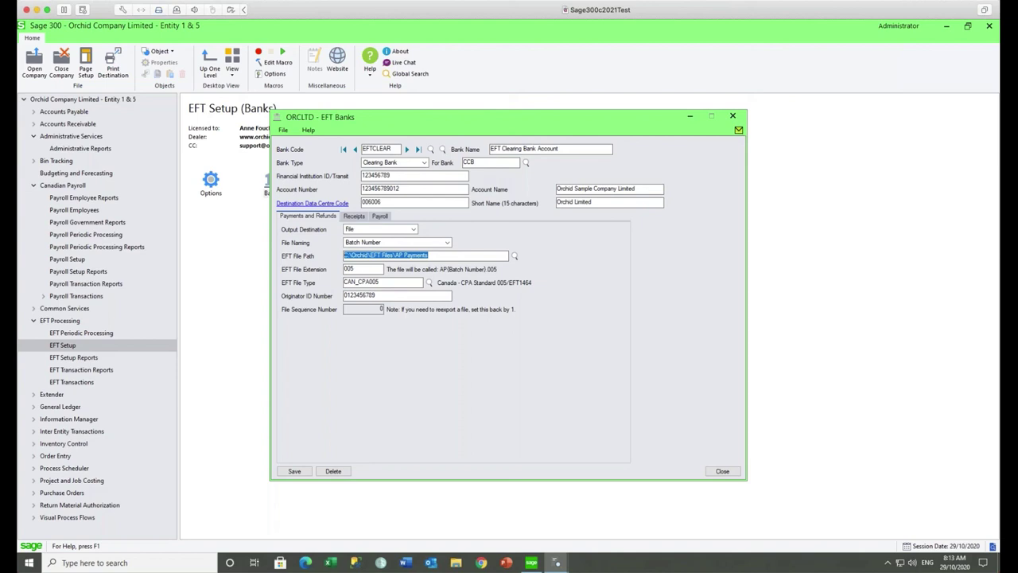
left_click(733, 116)
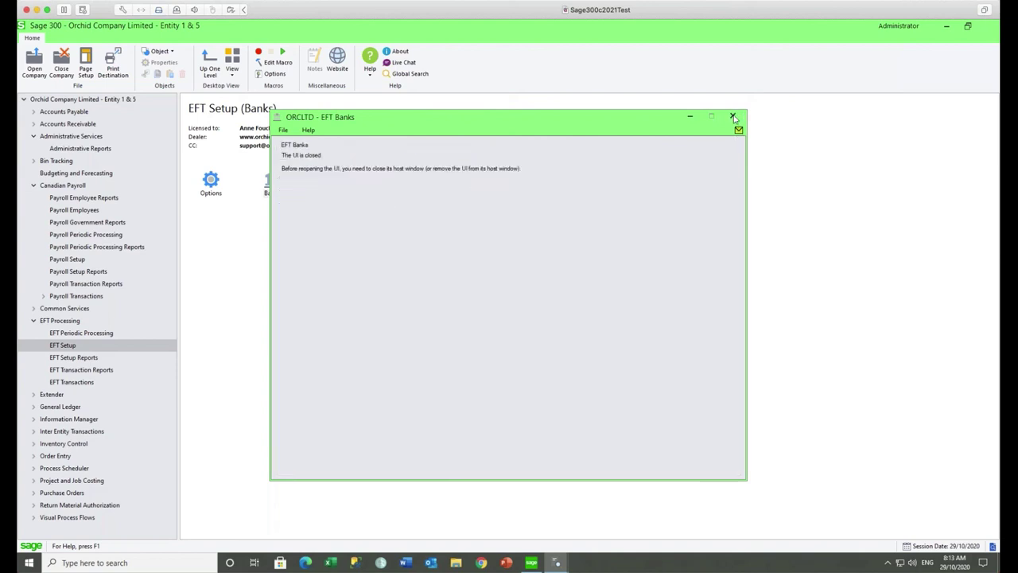
left_click(733, 116)
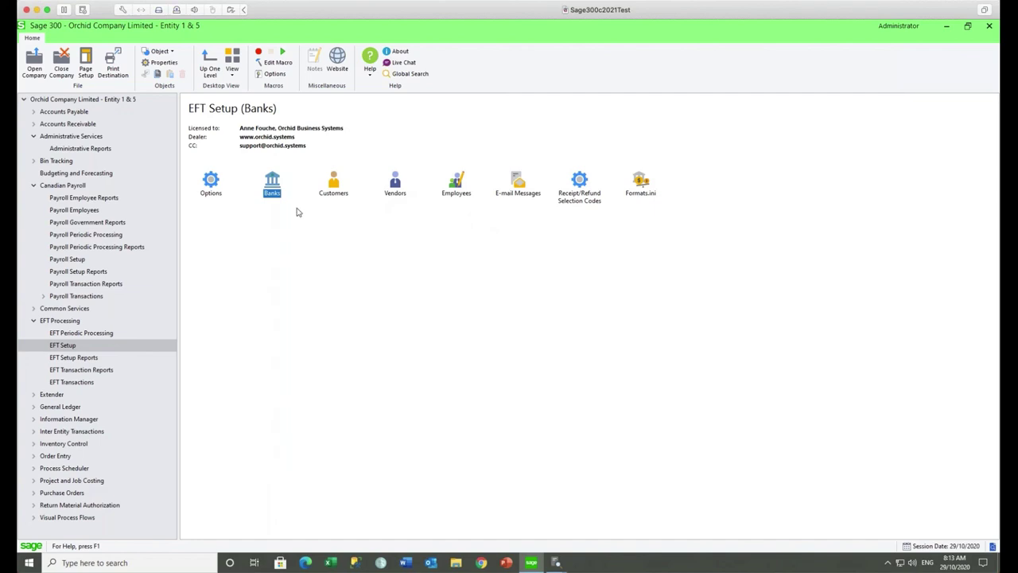
Open EFT Options, view the Global FSN file sequence numbers, and move the window aside to reach the Banks setup.
double_click(211, 182)
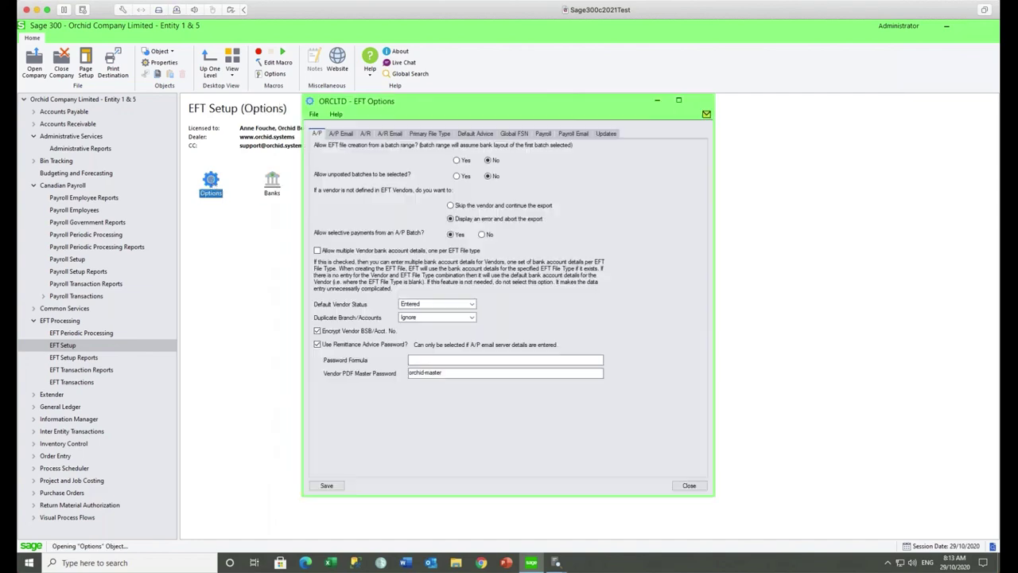
left_click(514, 133)
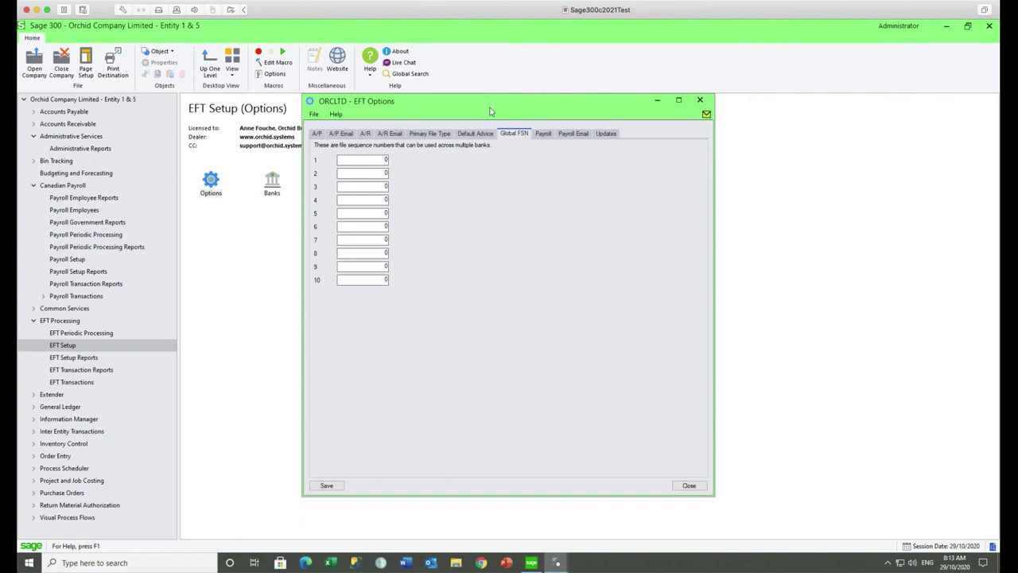
left_click_drag(491, 106, 636, 104)
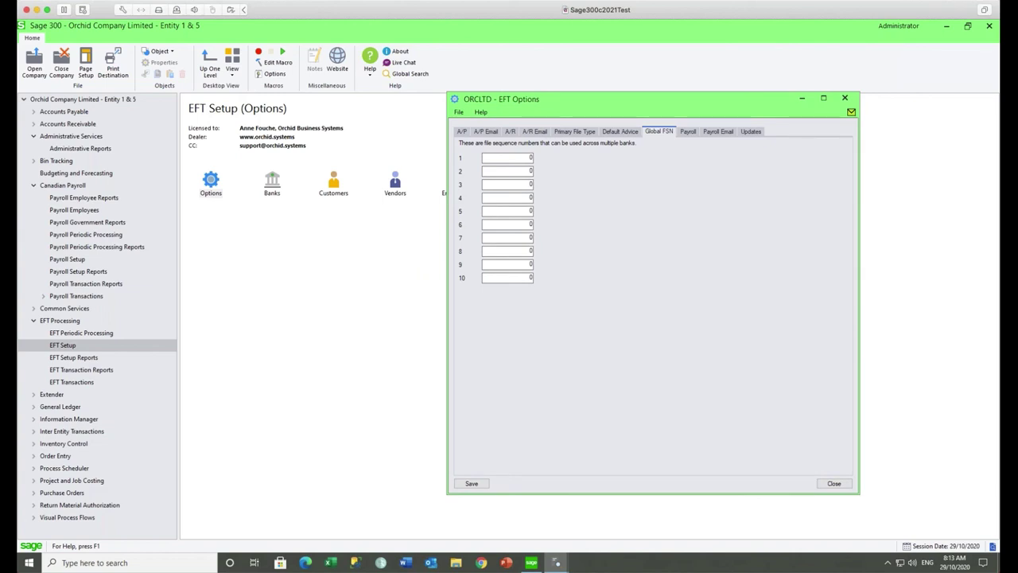
Open EFT Banks, display bank CCB, and review the payments and refunds Output Destination choices, keeping File selected.
left_click(271, 191)
double_click(272, 191)
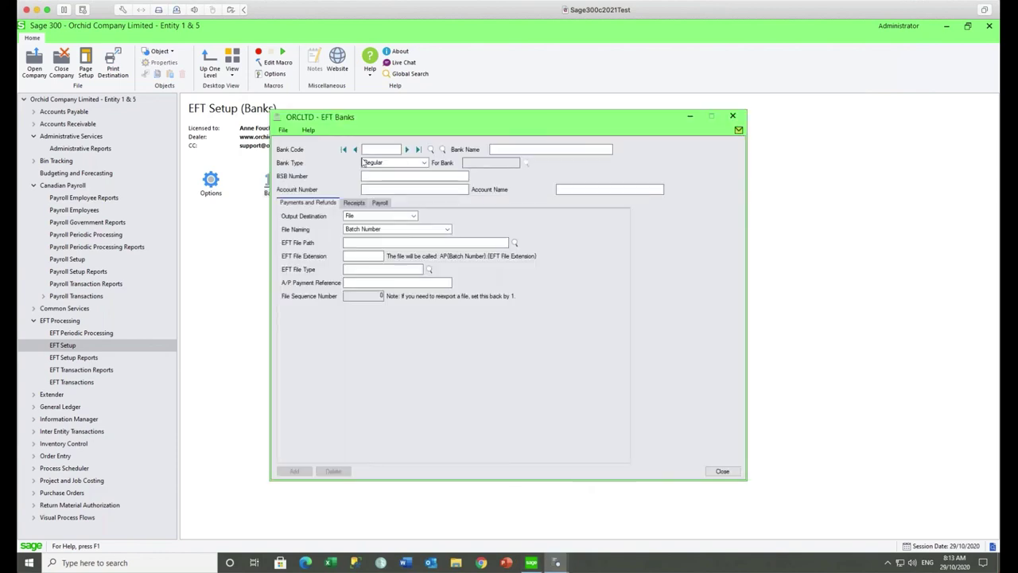
left_click(406, 149)
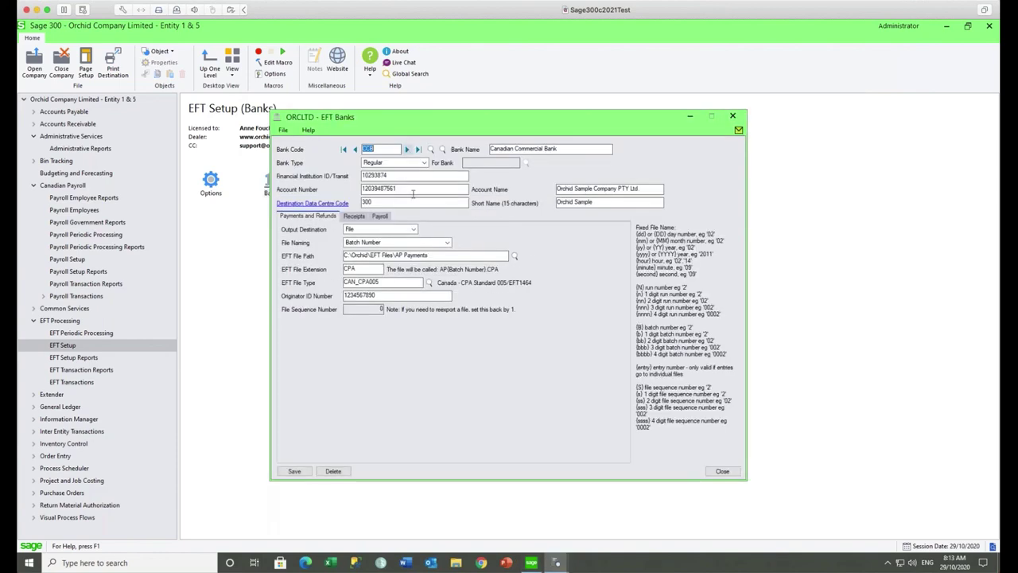
left_click(414, 229)
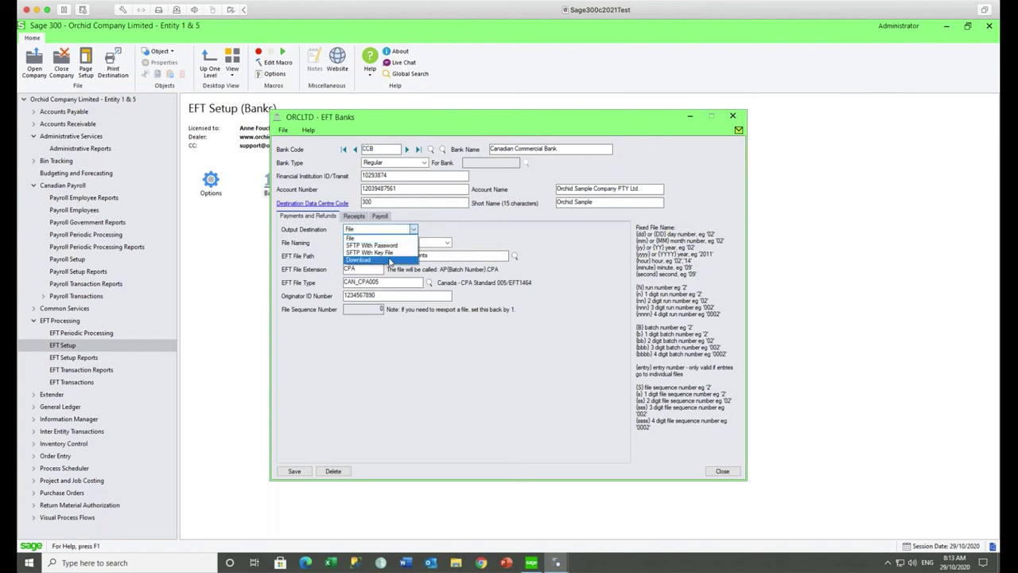
left_click(388, 238)
Set bank CCB's payments and refunds File Naming to File Sequence Number and its File Sequence Number to 787.
left_click(397, 243)
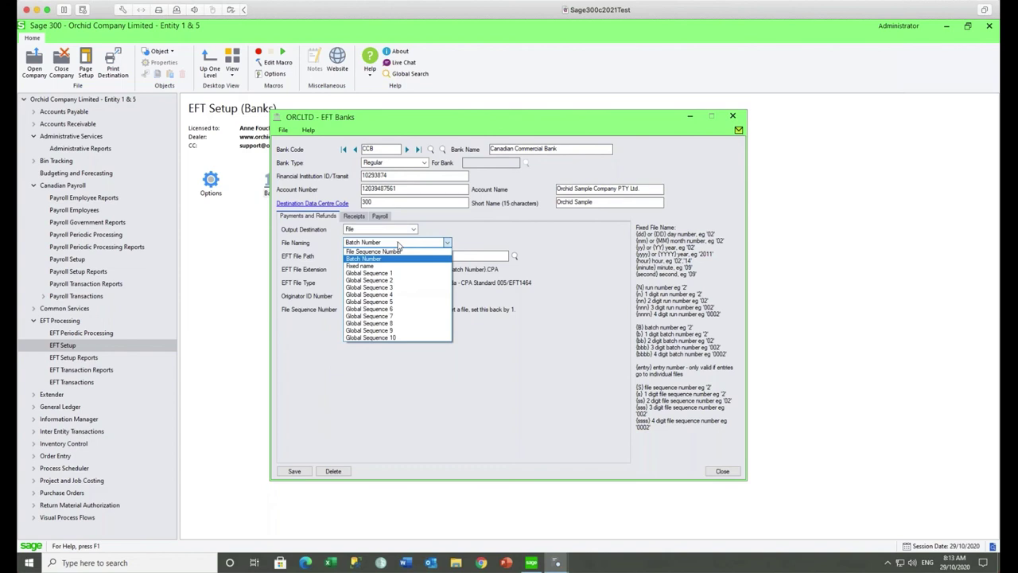
left_click(396, 251)
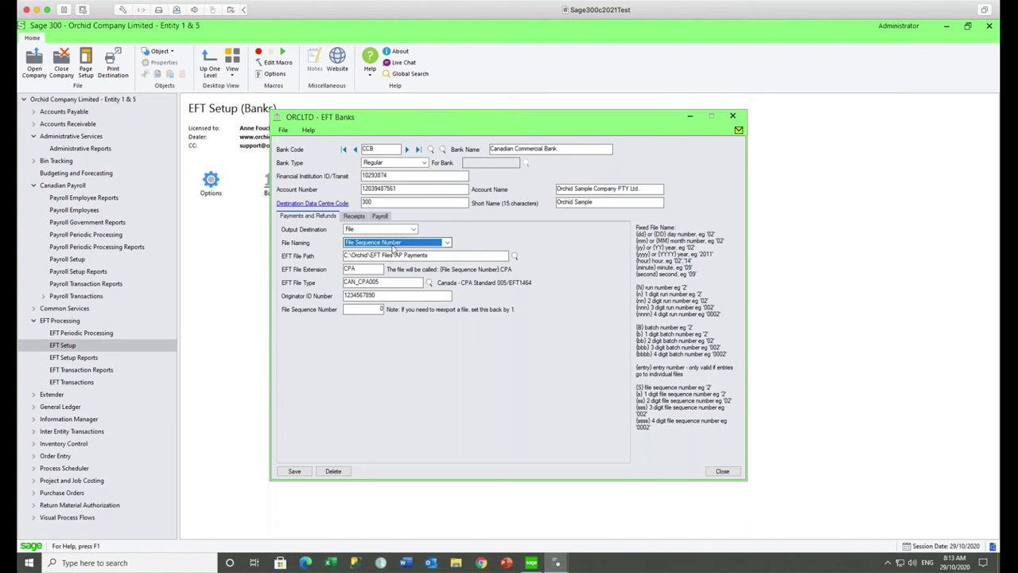
left_click(381, 309)
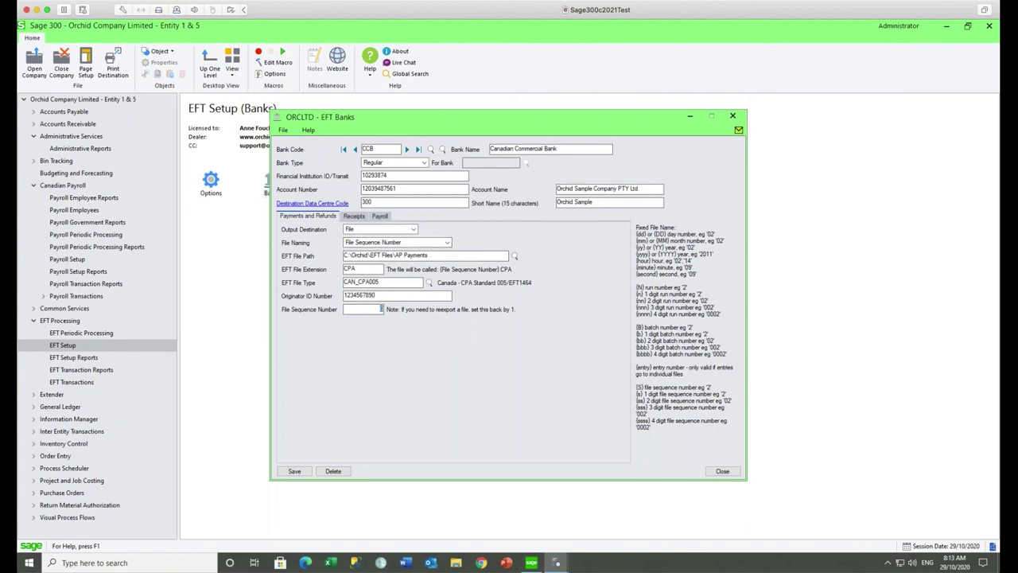
type("787")
key("Tab")
Set bank CCB's receipts File Naming to Global Sequence 1 after trying Same as Payments and File Sequence Number.
left_click(354, 218)
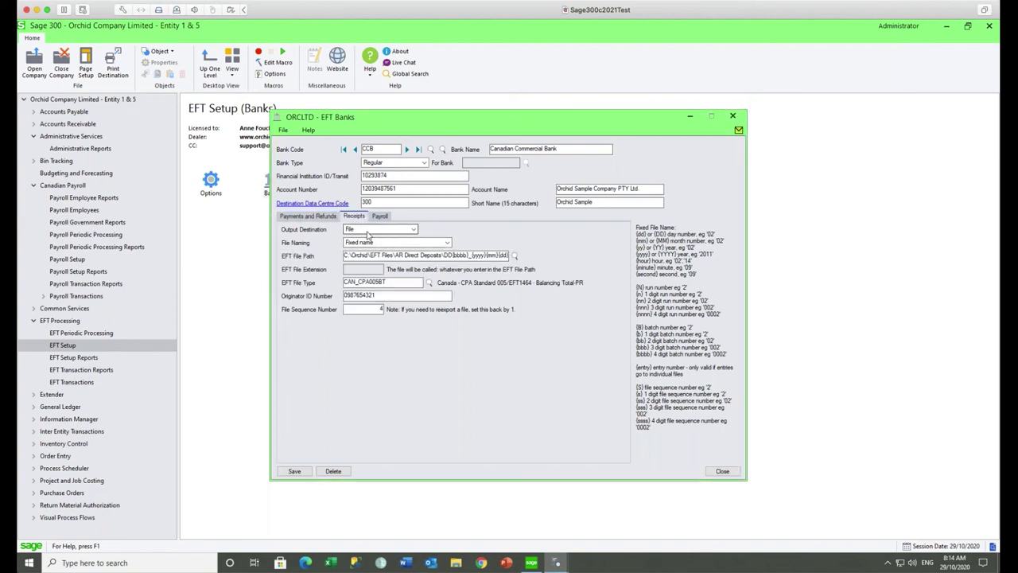
left_click(370, 243)
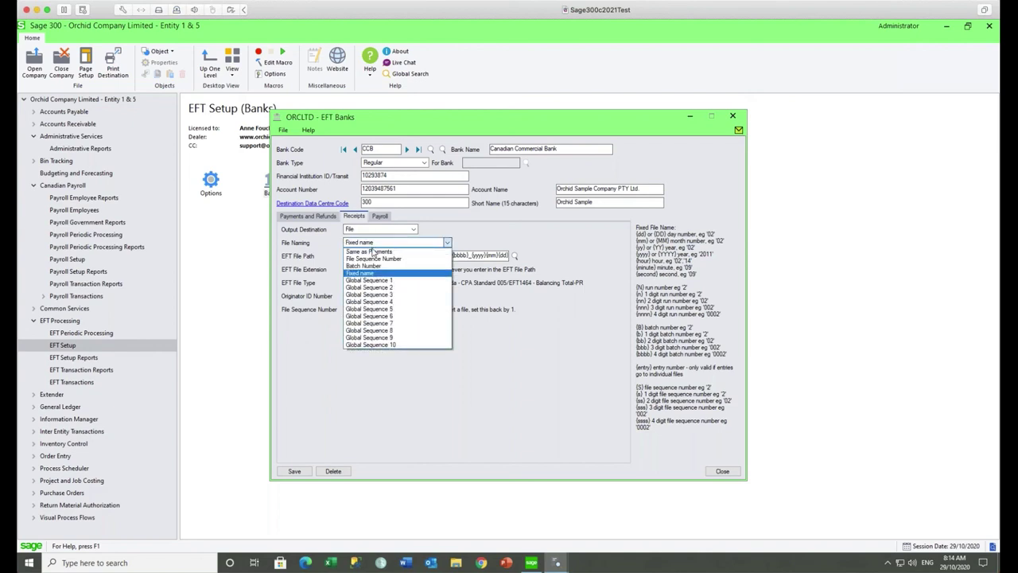
left_click(370, 251)
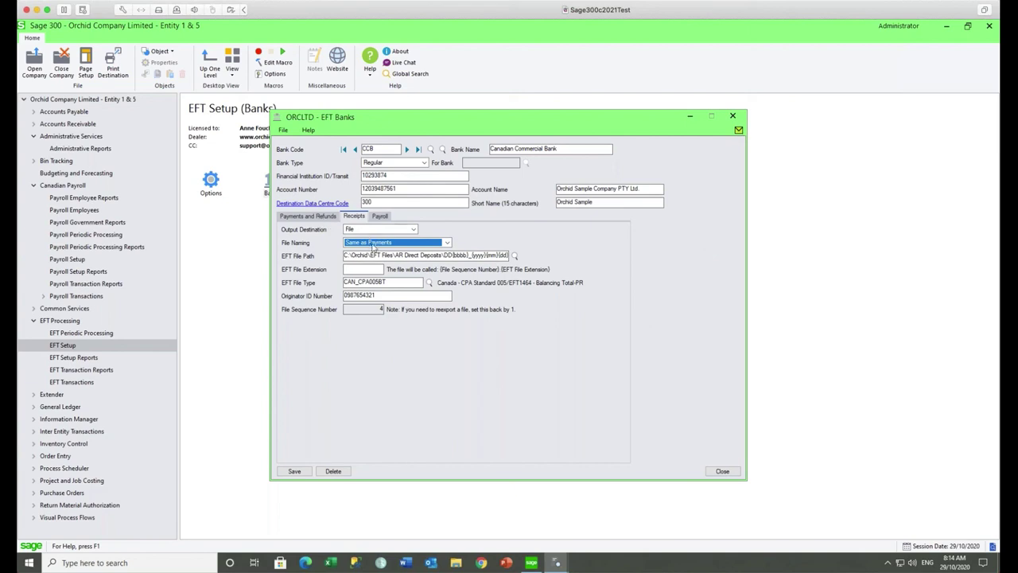
left_click(371, 243)
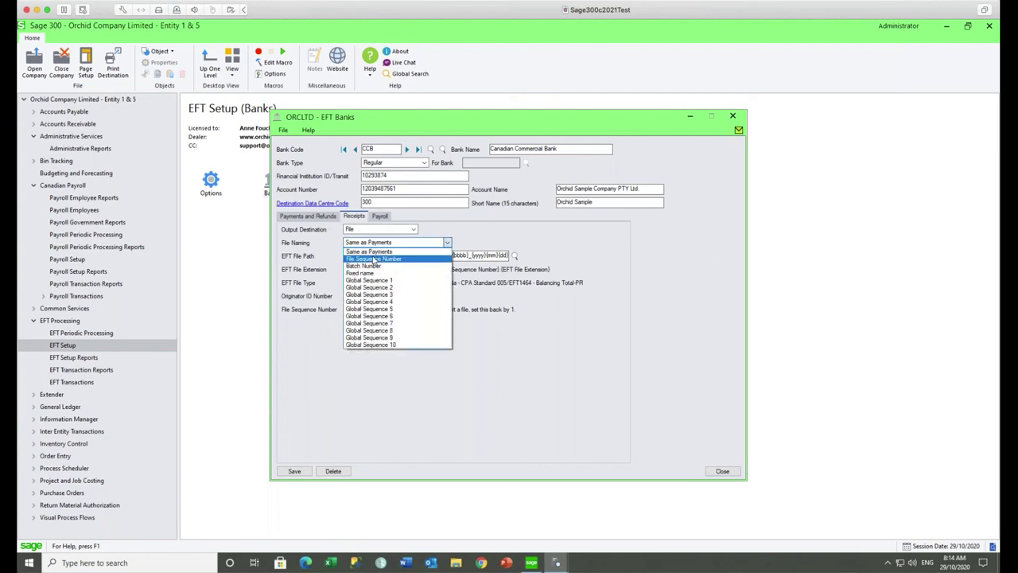
left_click(373, 258)
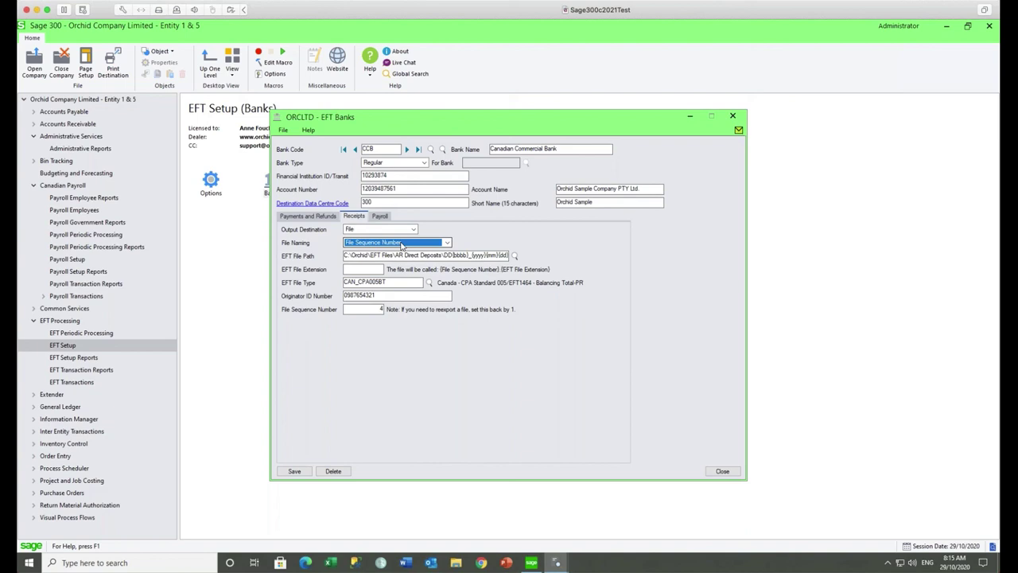
left_click(402, 245)
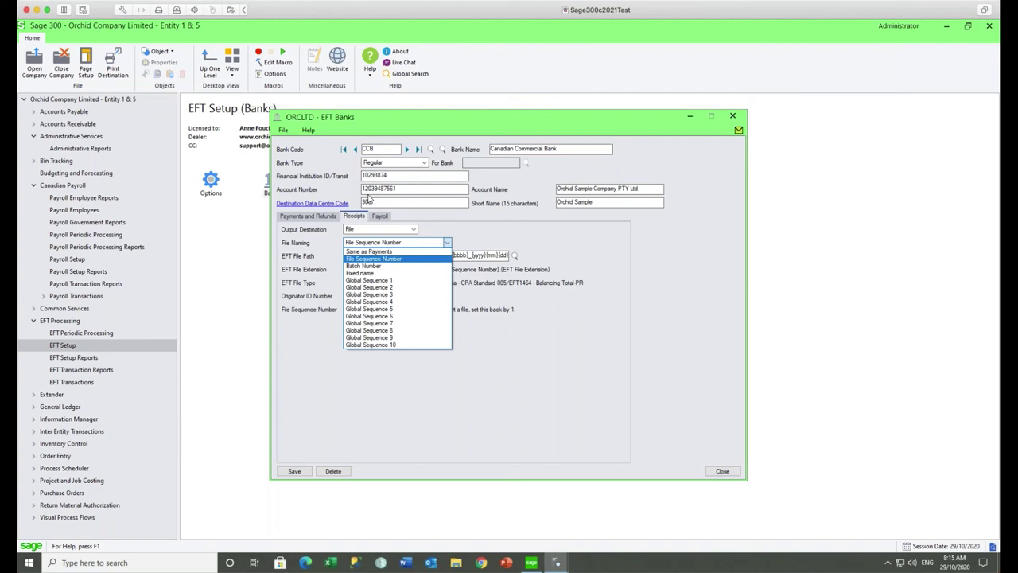
left_click(387, 280)
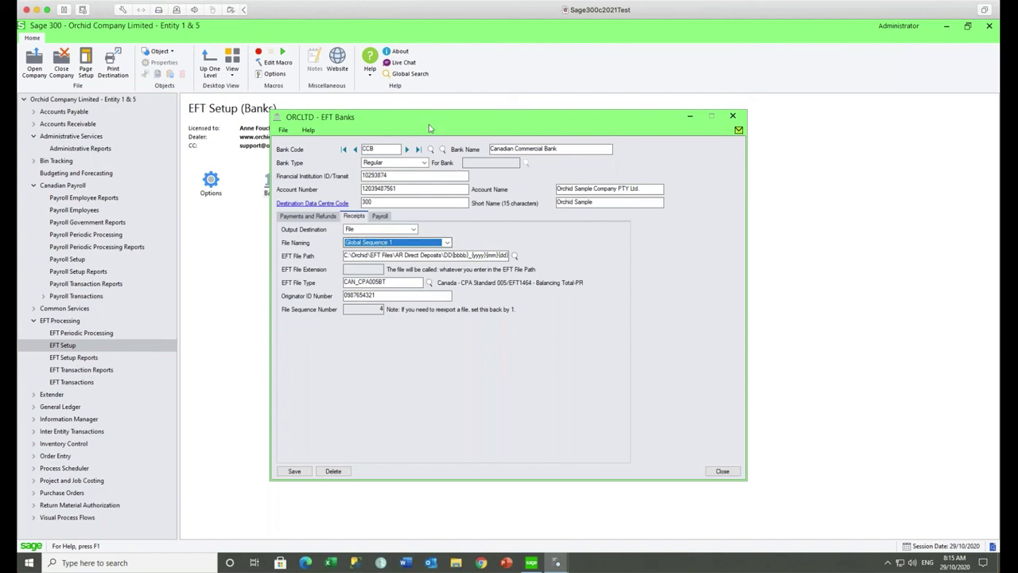
Move EFT Banks aside, return to the Global FSN settings in EFT Options, and set global sequence 1 to 783.
left_click_drag(429, 125, 584, 137)
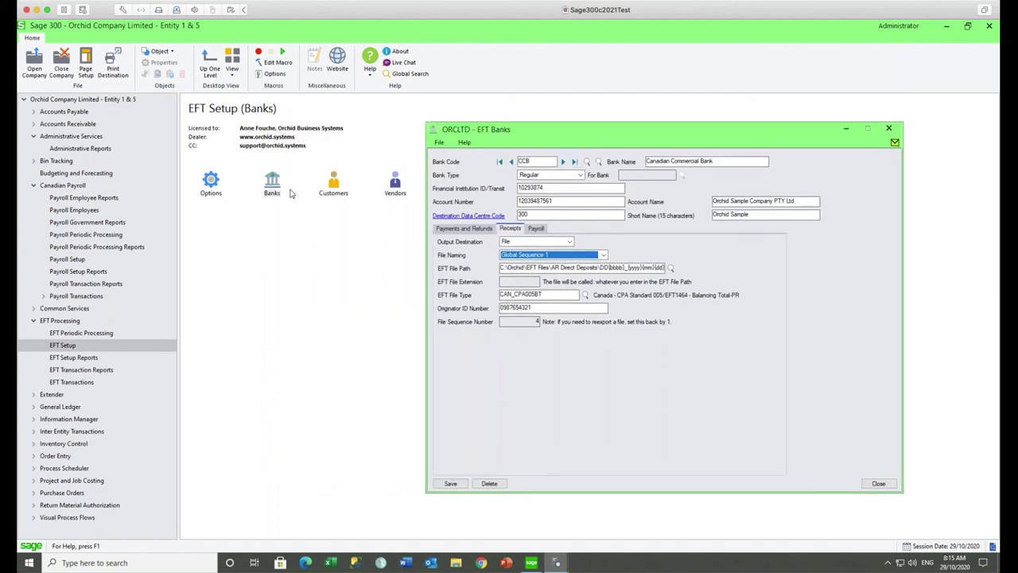
double_click(214, 181)
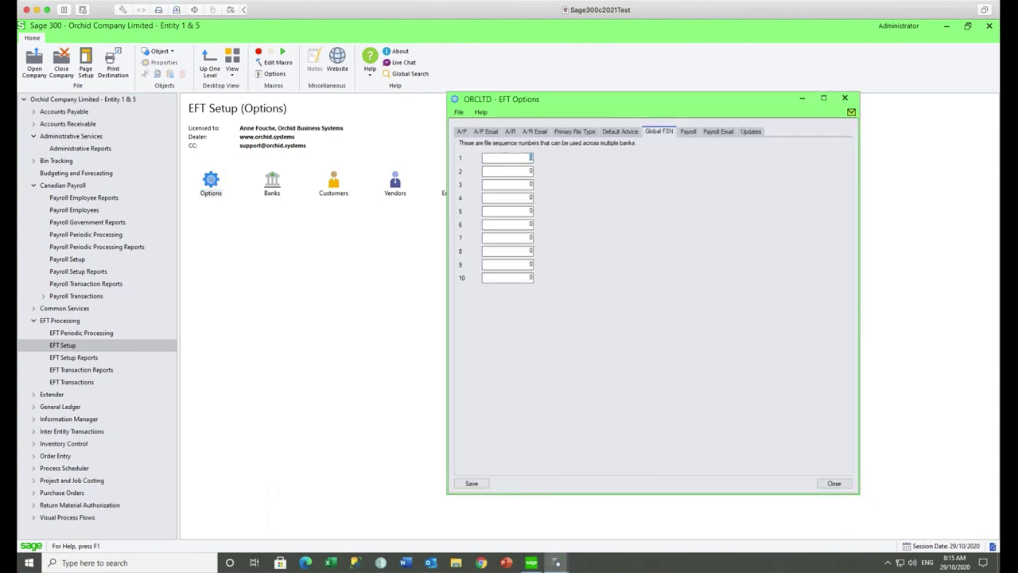
type("783")
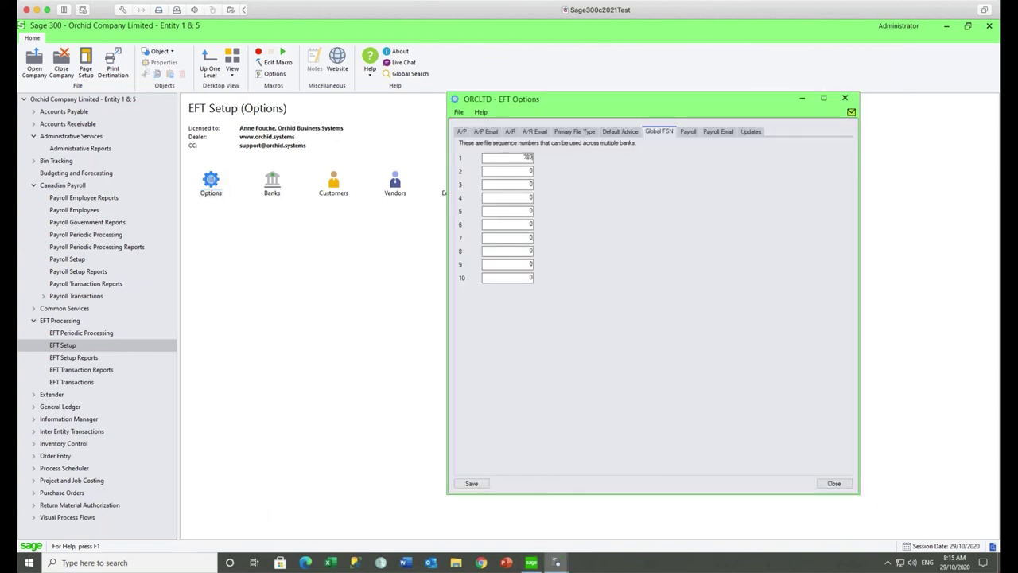